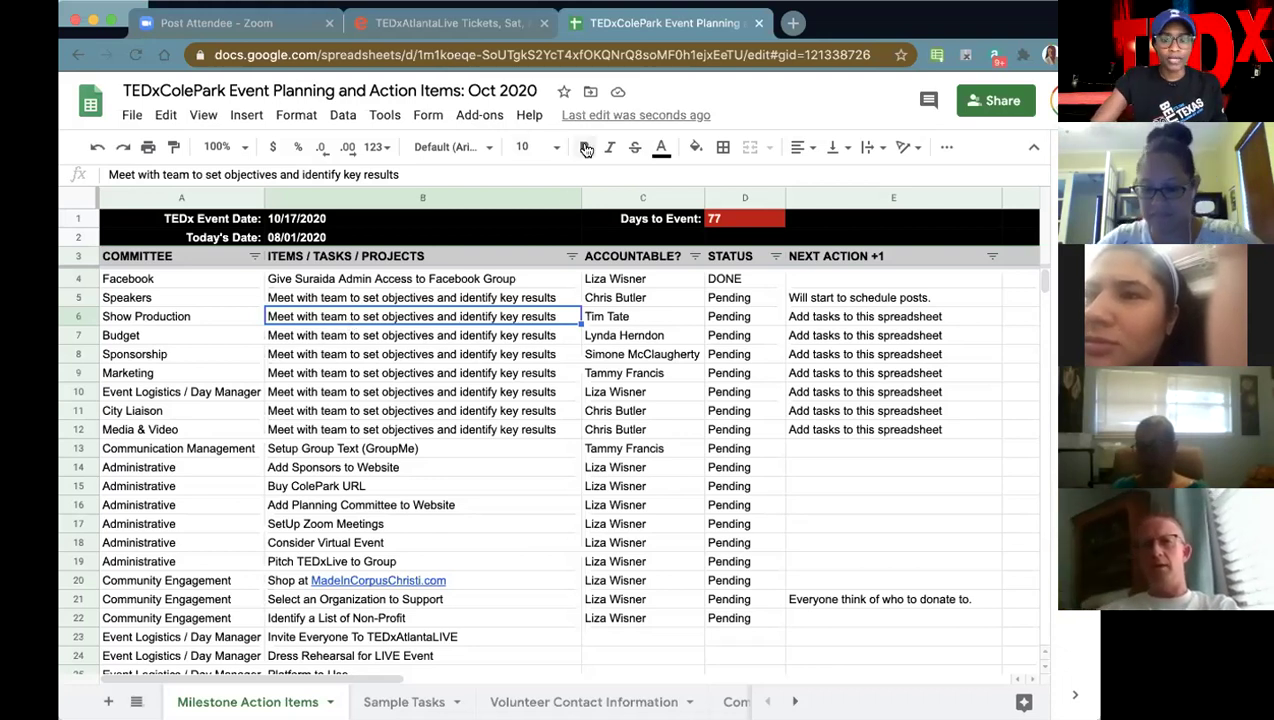
- In a new tab, search 'tedx spea' and open the TEDxColePark Speaker Application form suggestion
{"action": "left_click", "coordinate": [793, 23]}
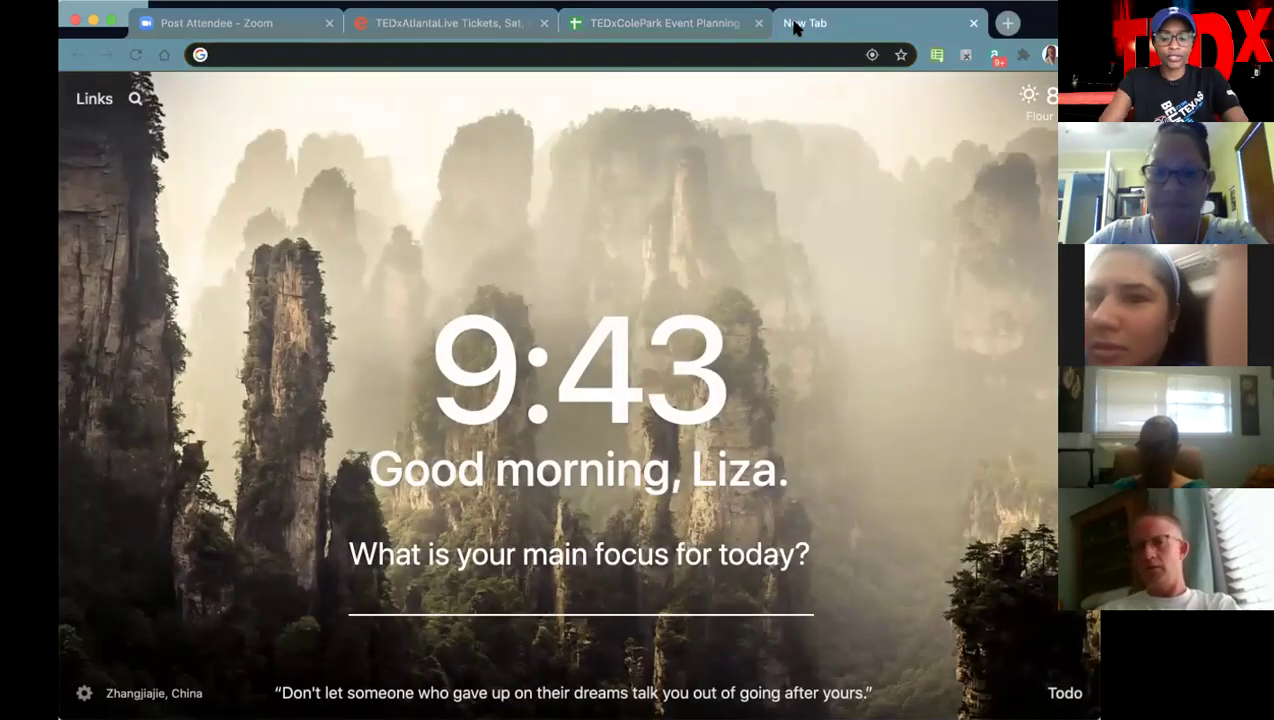
{"action": "type", "text": "ted"}
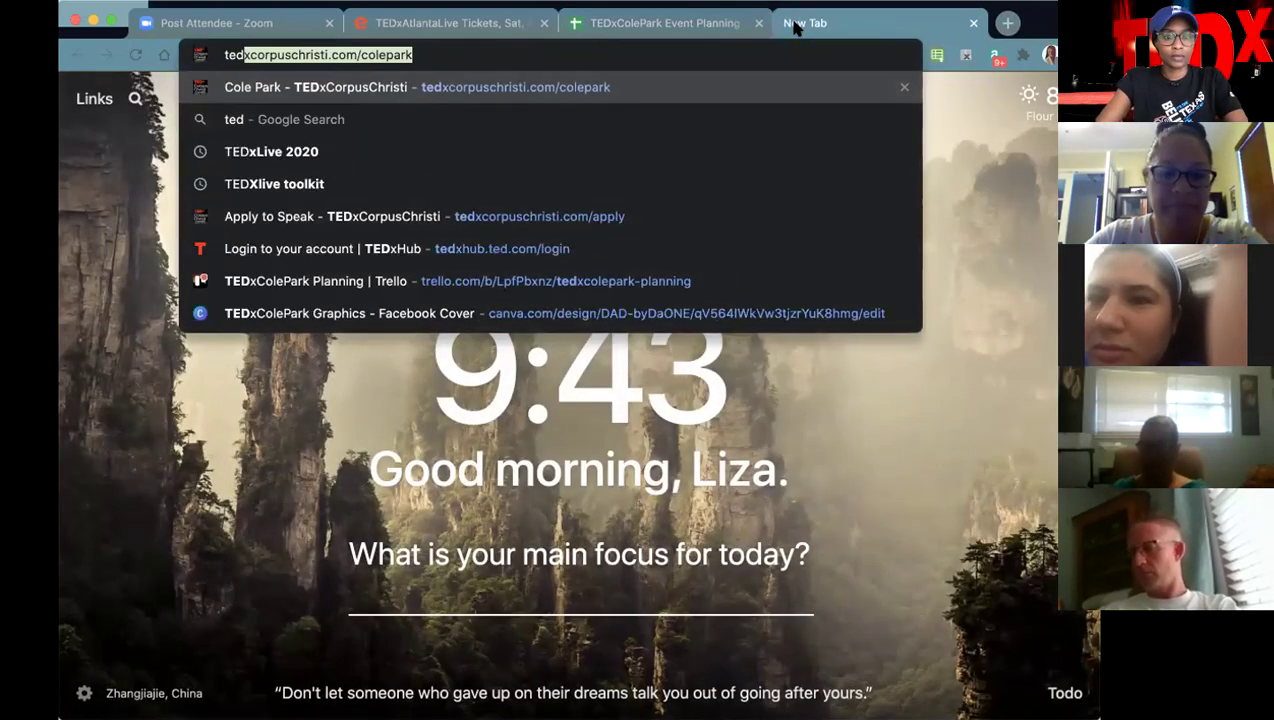
{"action": "type", "text": "x"}
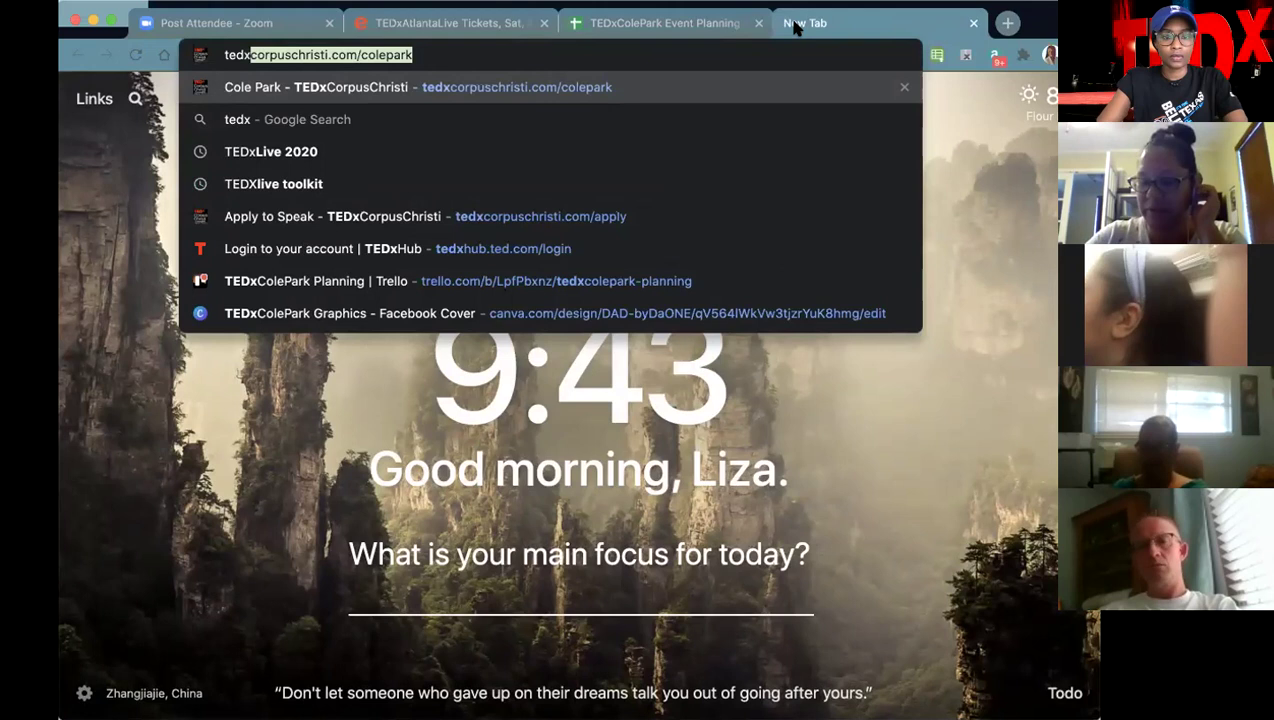
{"action": "type", "text": "sp"}
{"action": "key", "text": "BackSpace"}
{"action": "key", "text": "BackSpace"}
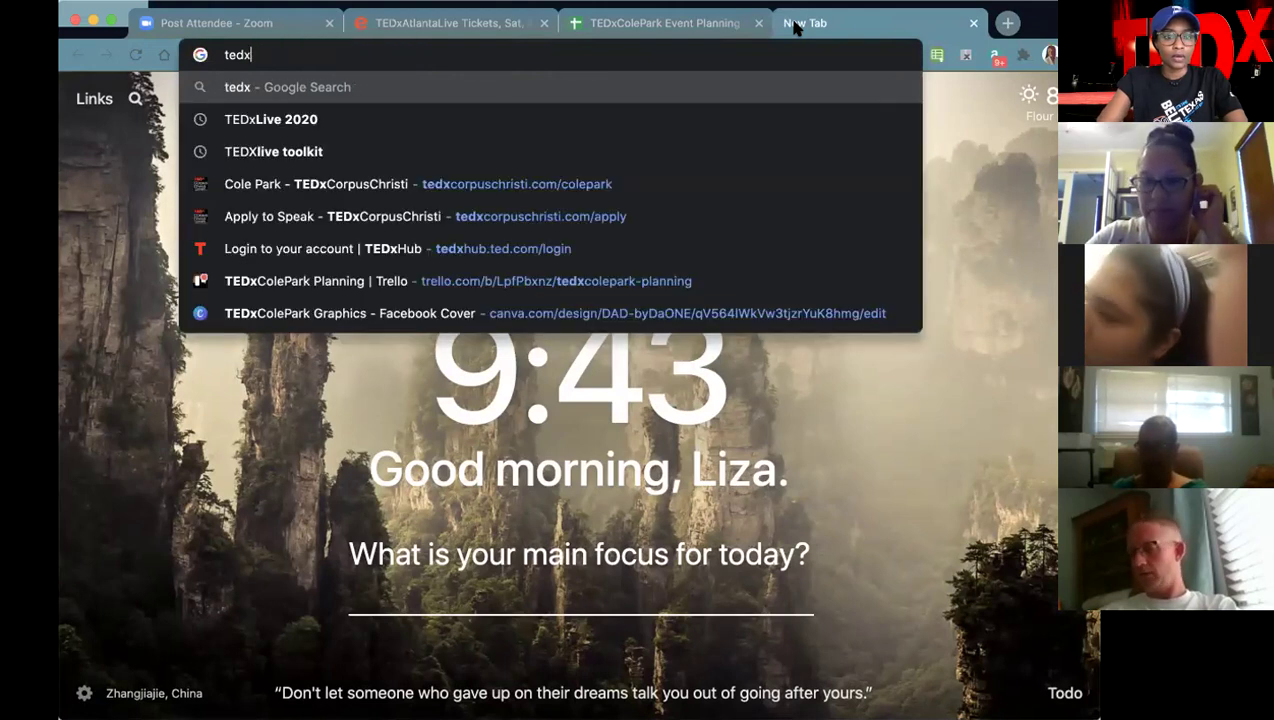
{"action": "type", "text": "spea"}
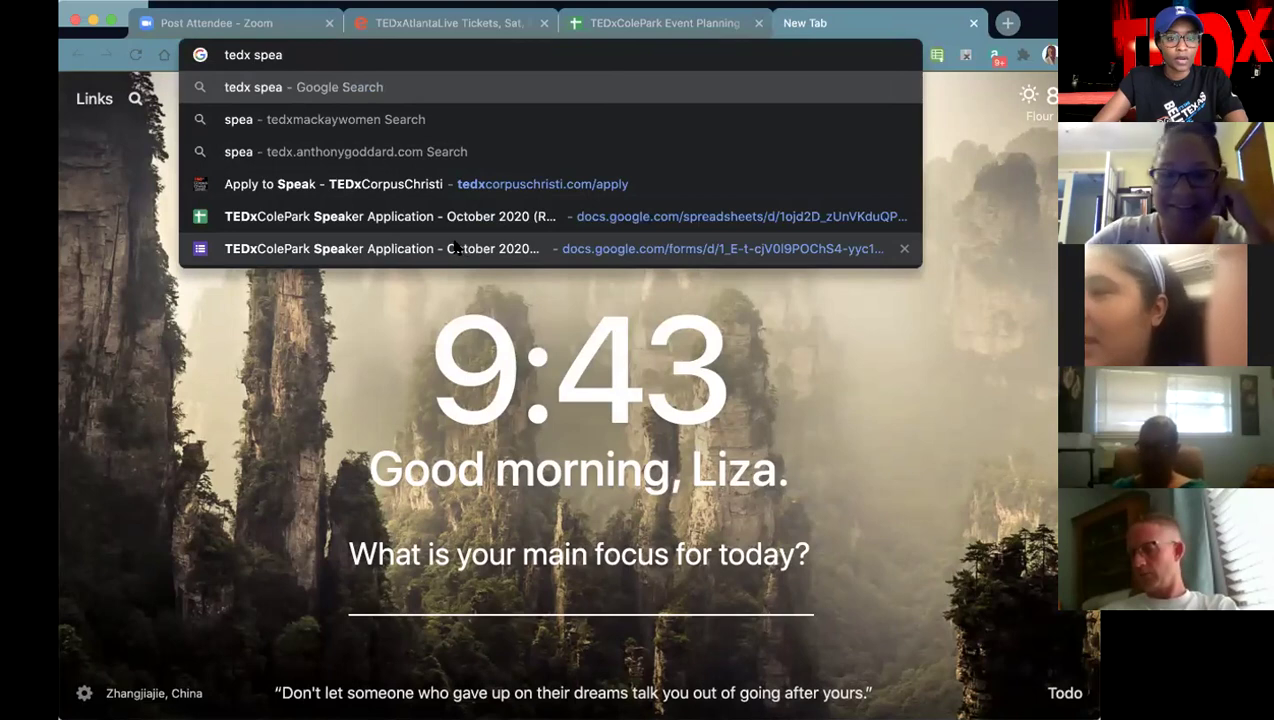
{"action": "left_click", "coordinate": [490, 240]}
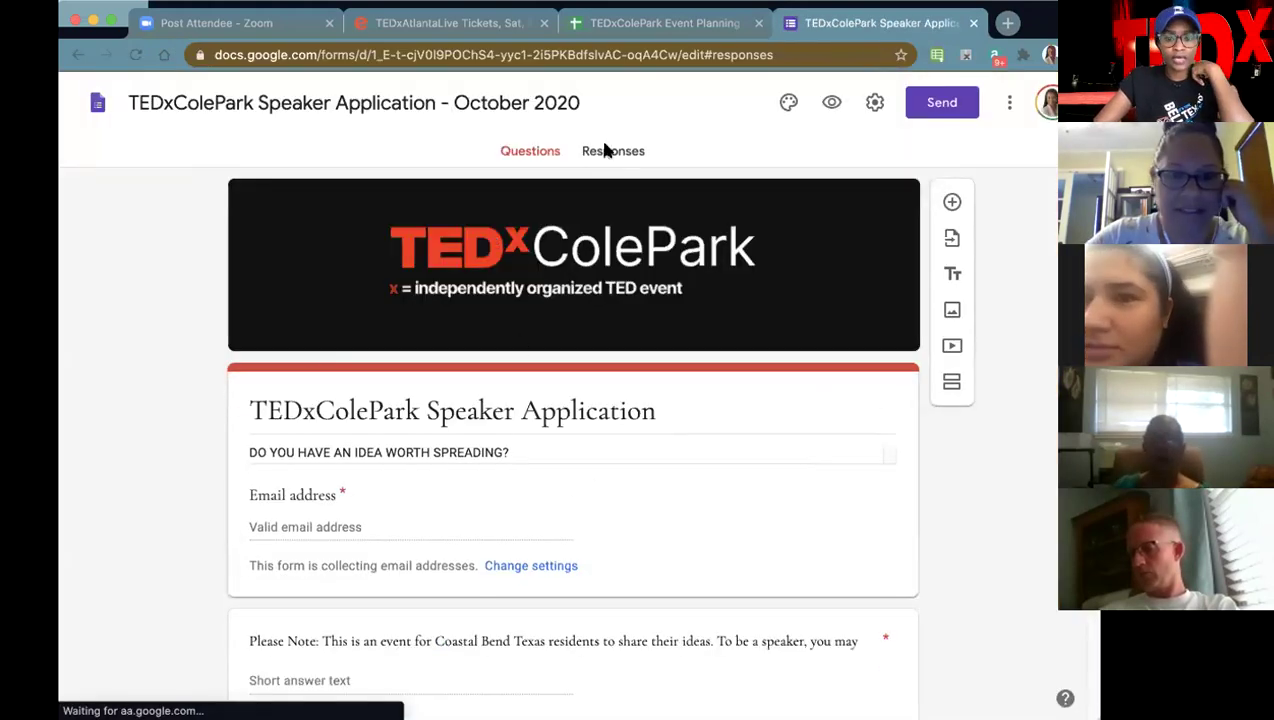
- Scroll through the form's 11 responses, then switch back to the TEDxColePark Event Planning tab
{"action": "left_click", "coordinate": [603, 150]}
{"action": "scroll", "coordinate": [537, 450], "scroll_direction": "down", "scroll_amount": 2}
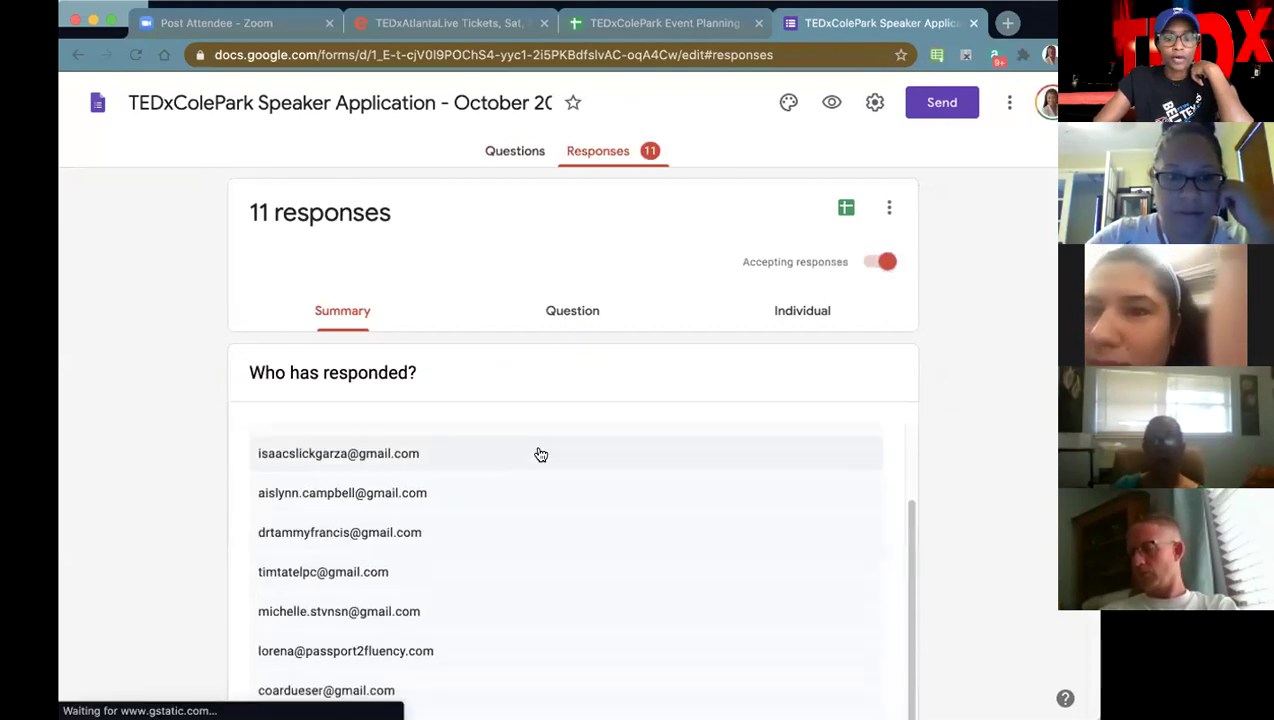
{"action": "scroll", "coordinate": [402, 483], "scroll_direction": "up", "scroll_amount": 2}
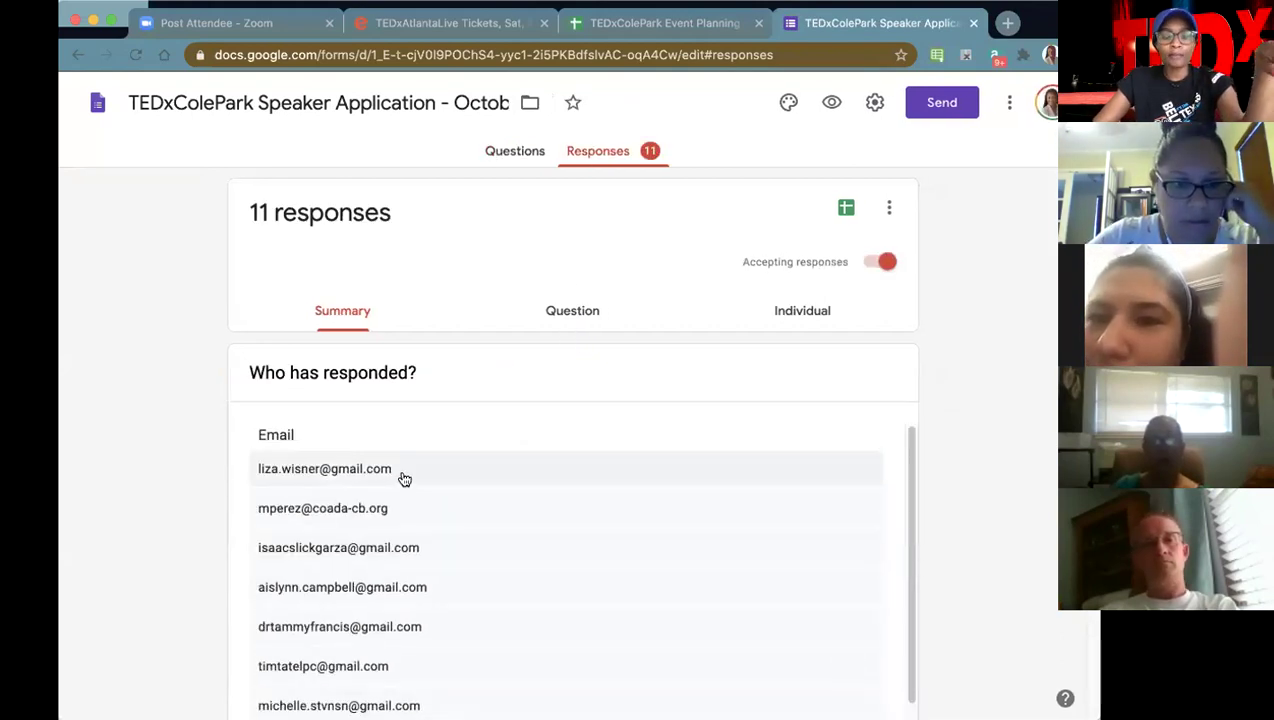
{"action": "scroll", "coordinate": [538, 496], "scroll_direction": "down", "scroll_amount": 2}
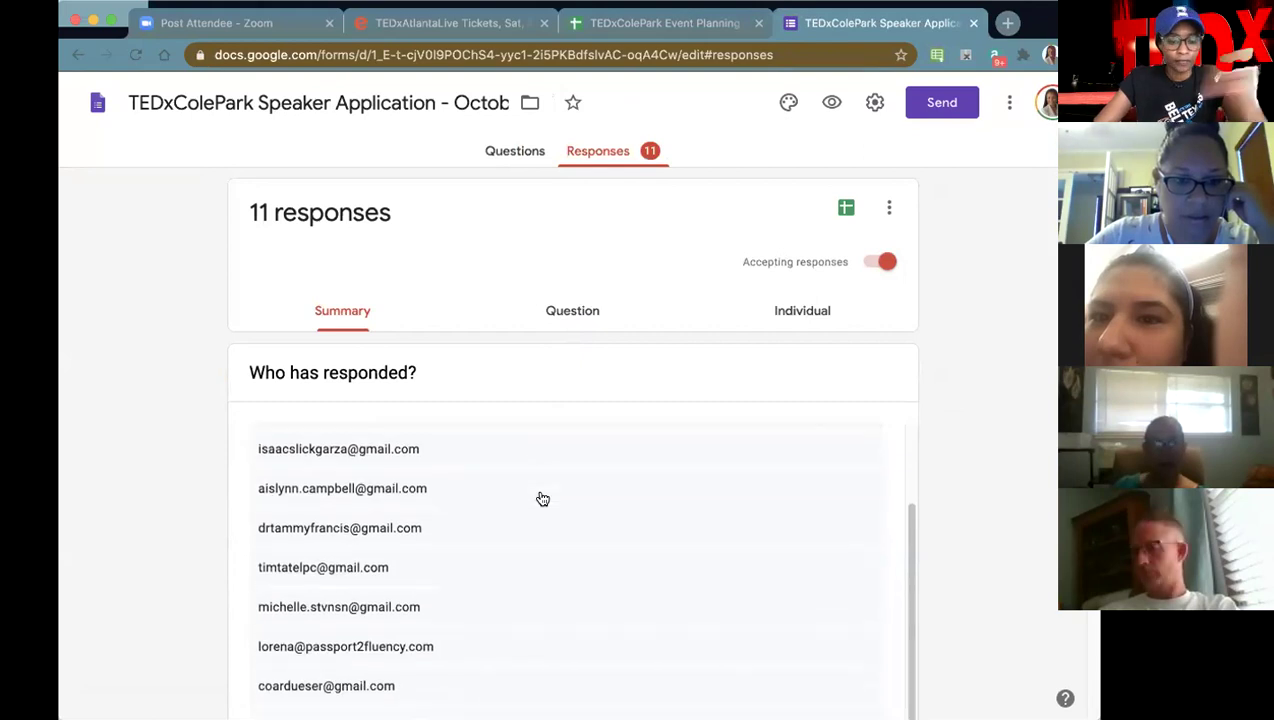
{"action": "scroll", "coordinate": [970, 484], "scroll_direction": "down", "scroll_amount": 3}
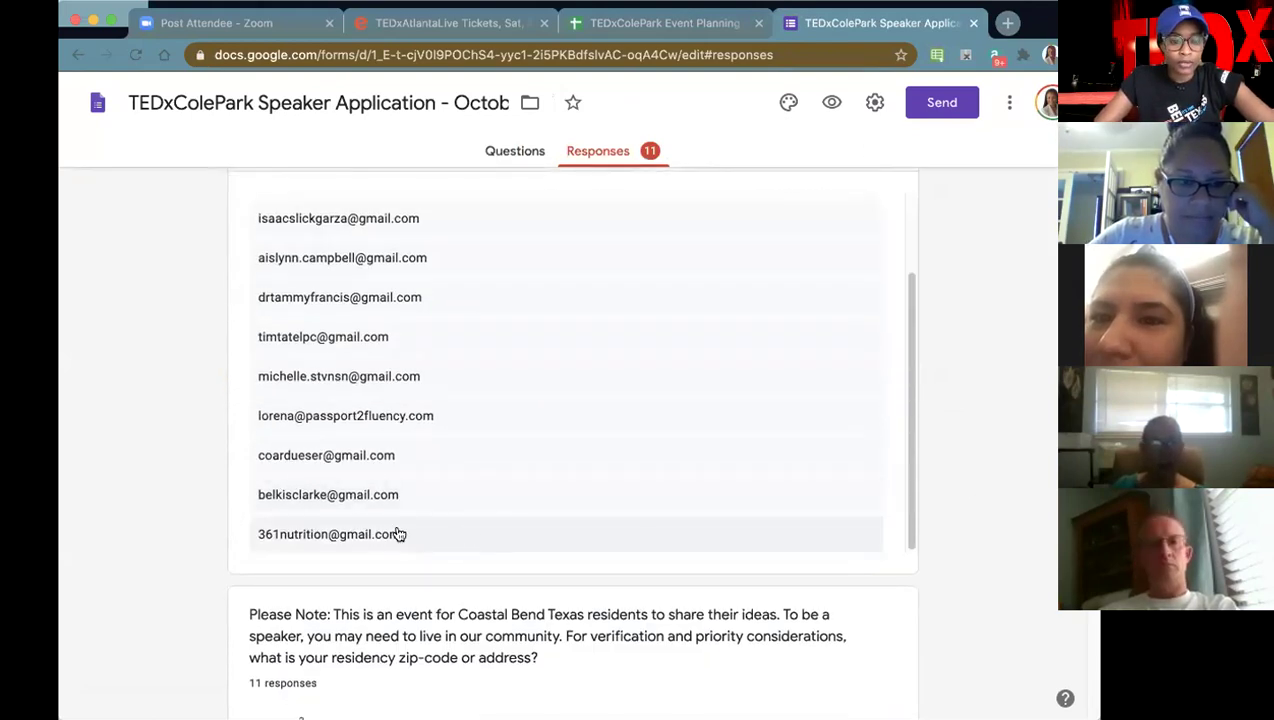
{"action": "scroll", "coordinate": [363, 518], "scroll_direction": "up", "scroll_amount": 2}
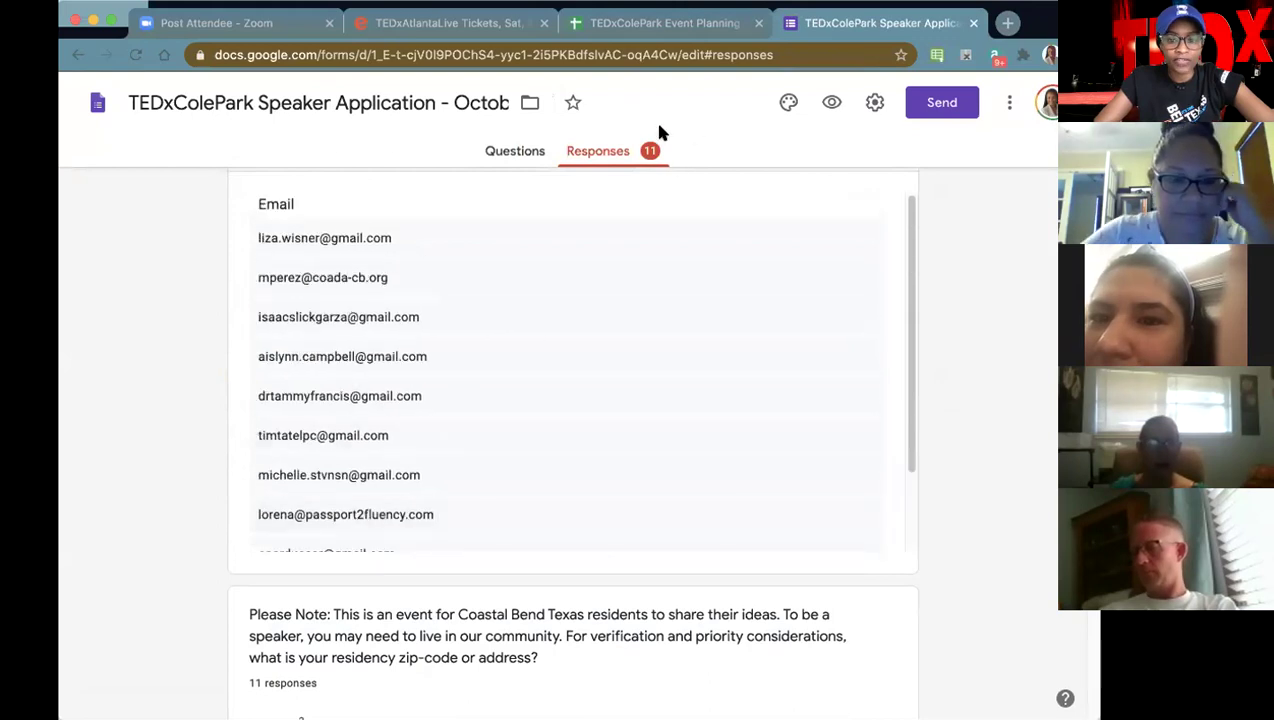
{"action": "scroll", "coordinate": [1015, 404], "scroll_direction": "up", "scroll_amount": 3}
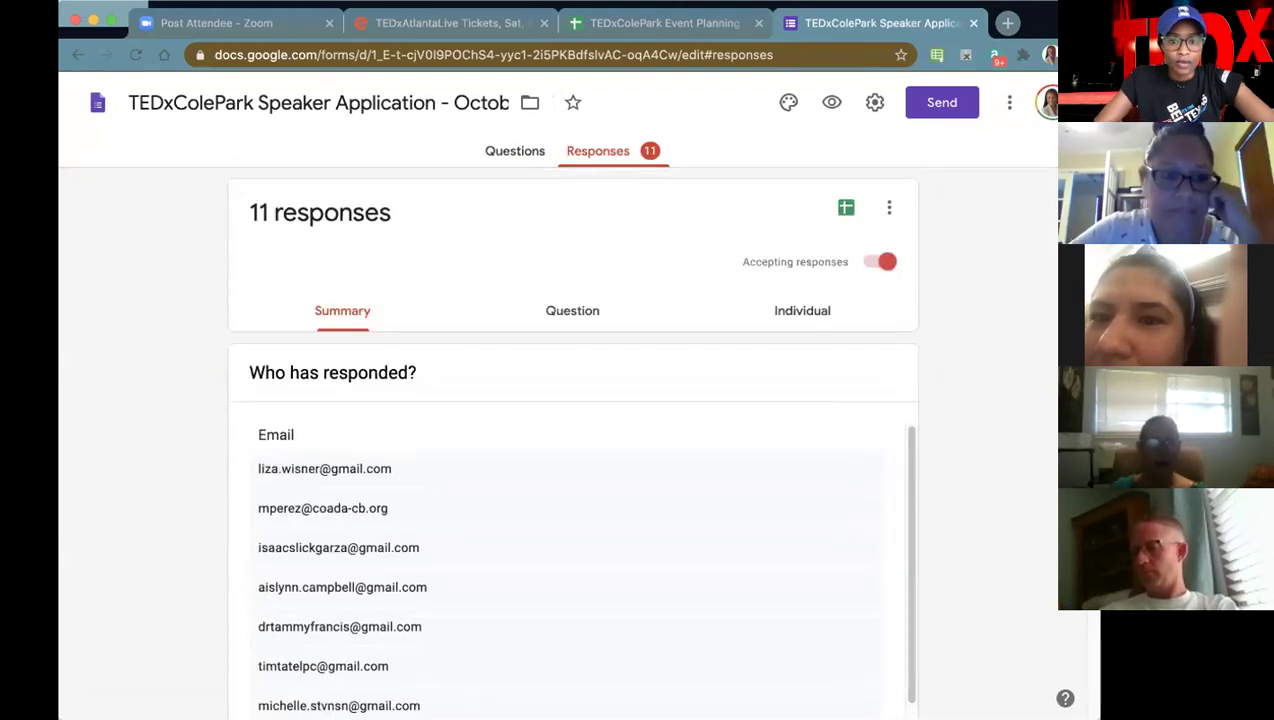
{"action": "left_click", "coordinate": [705, 24]}
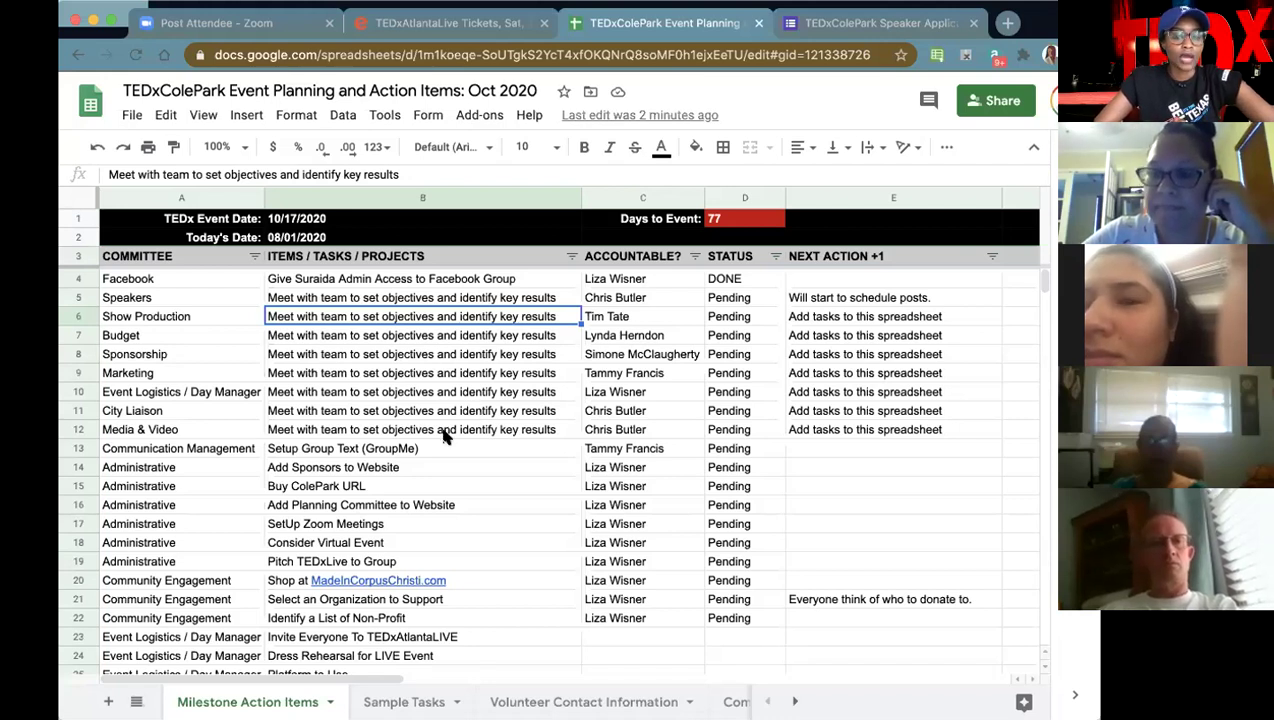
{"action": "left_click", "coordinate": [795, 701]}
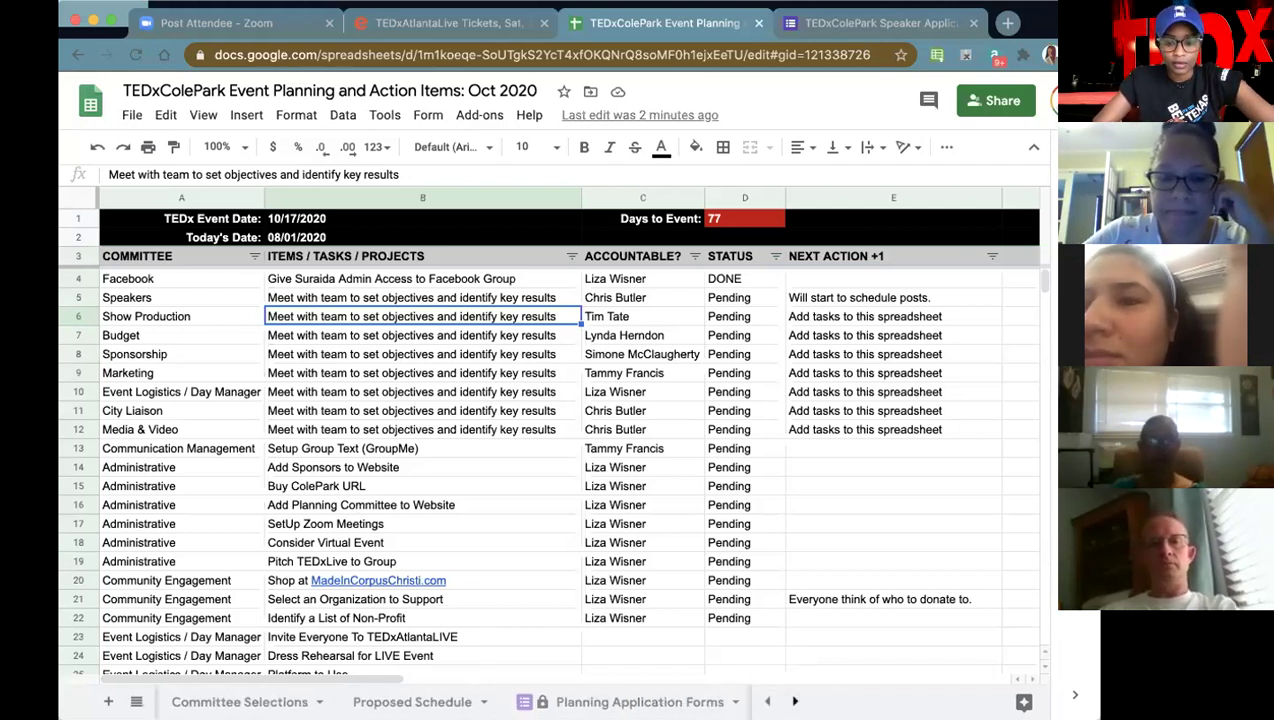
{"action": "left_click", "coordinate": [411, 701]}
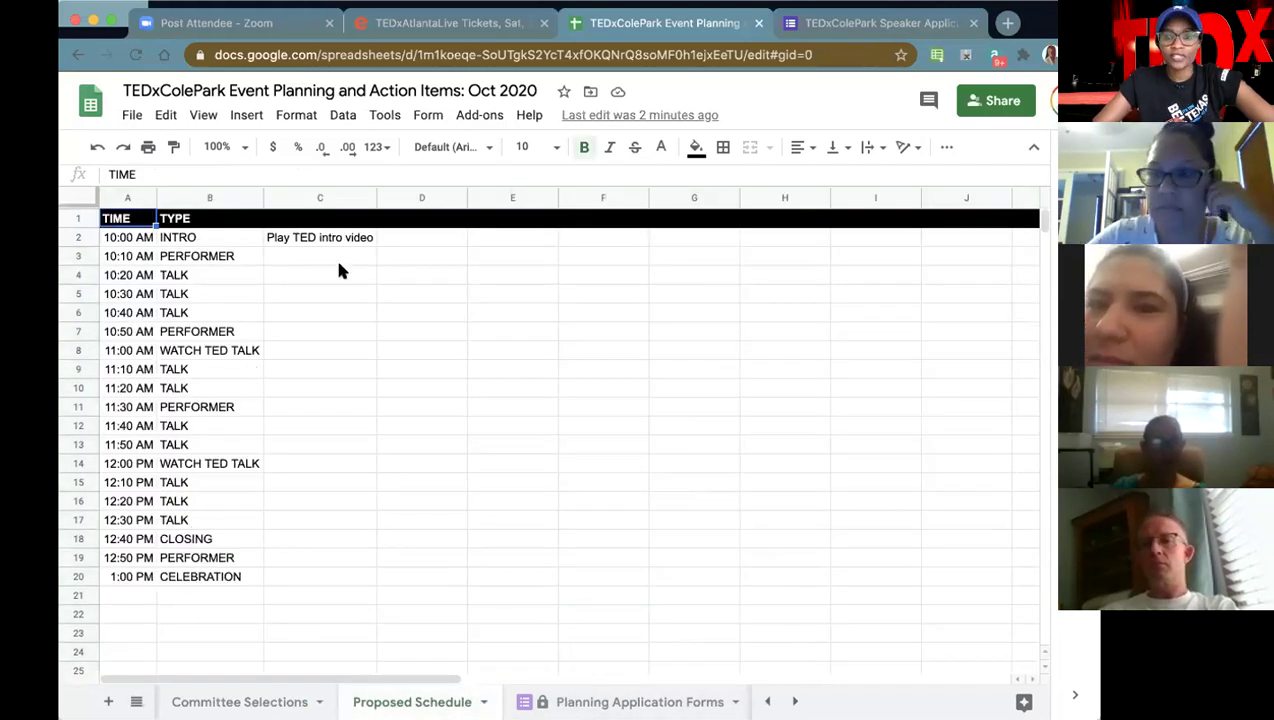
{"action": "left_click", "coordinate": [195, 262]}
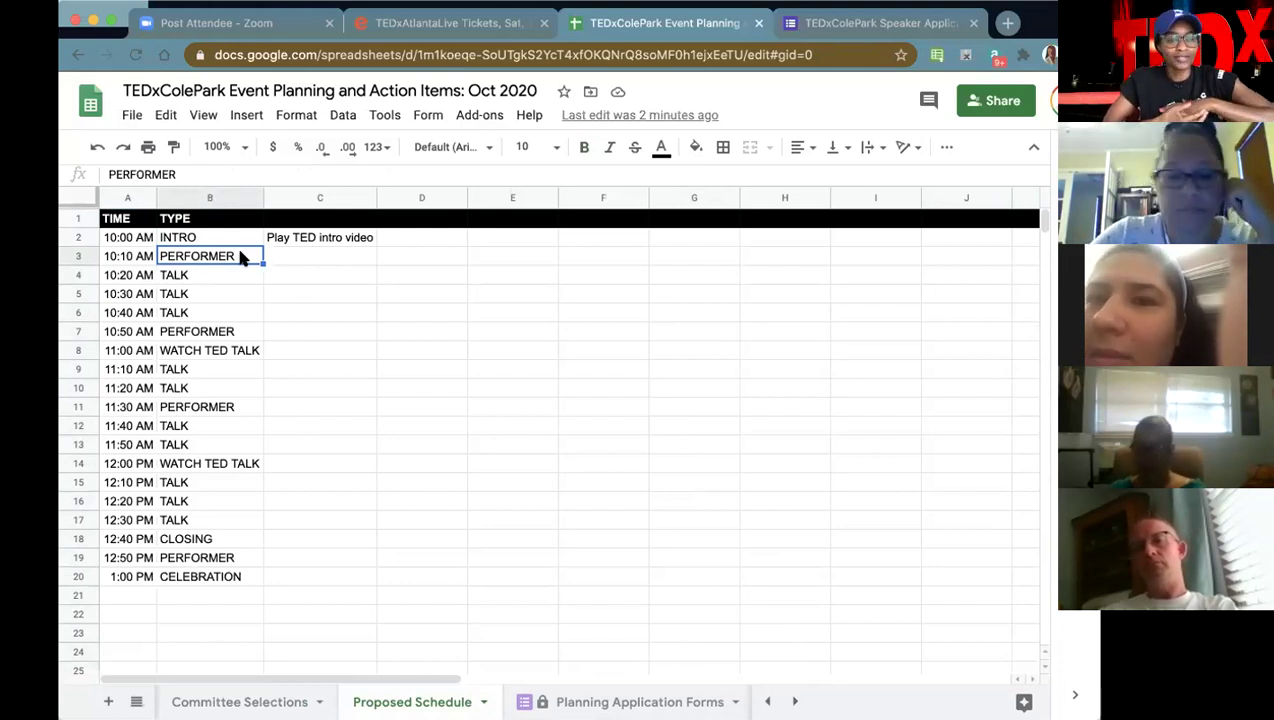
{"action": "key", "text": "Down"}
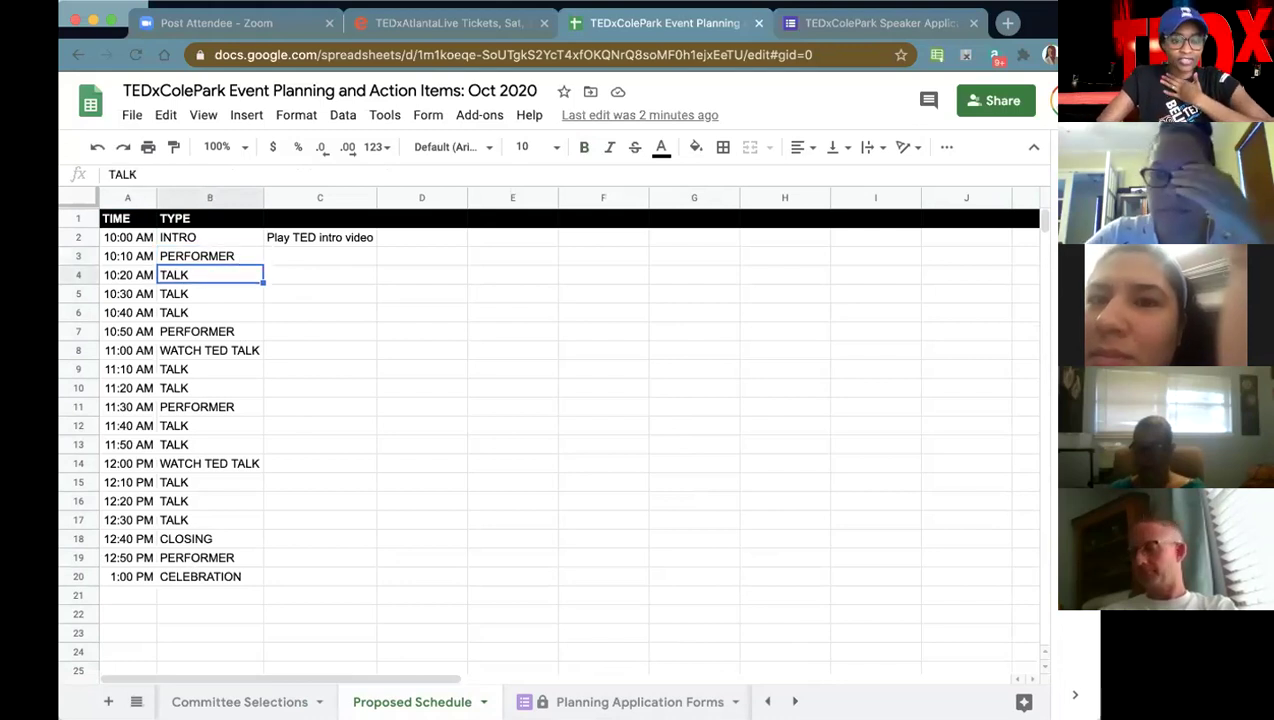
{"action": "key", "text": "Down"}
{"action": "key", "text": "Down"}
{"action": "key", "text": "Down"}
{"action": "key", "text": "Down"}
{"action": "key", "text": "Down"}
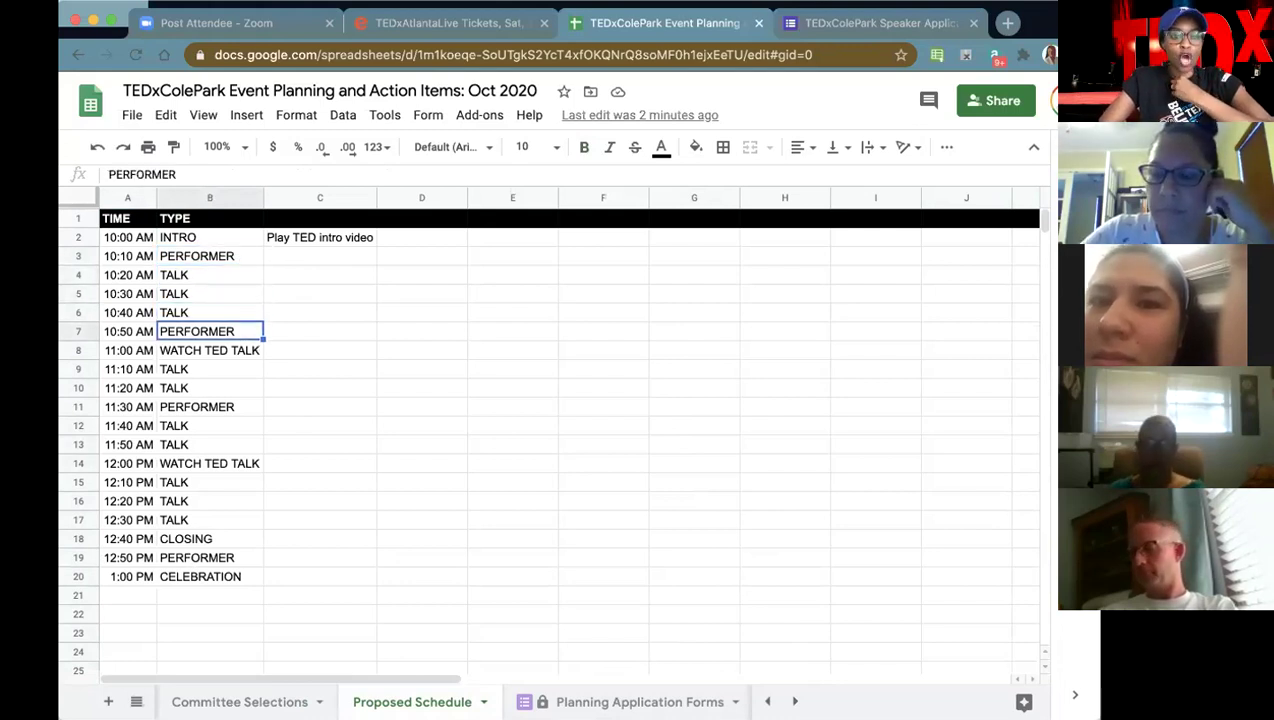
{"action": "key", "text": "Down"}
{"action": "key", "text": "Down"}
{"action": "key", "text": "Down"}
{"action": "key", "text": "Down"}
{"action": "key", "text": "Down"}
{"action": "key", "text": "Down"}
{"action": "key", "text": "Down"}
{"action": "key", "text": "Down"}
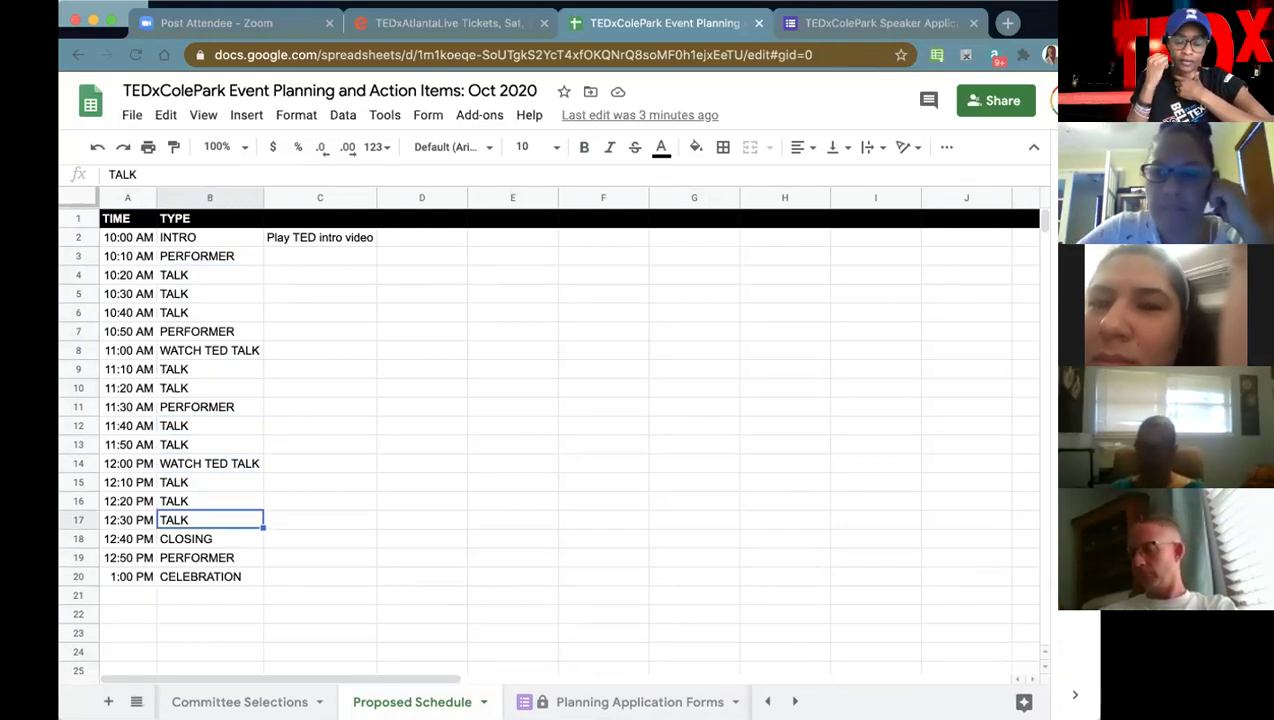
{"action": "left_click", "coordinate": [423, 427]}
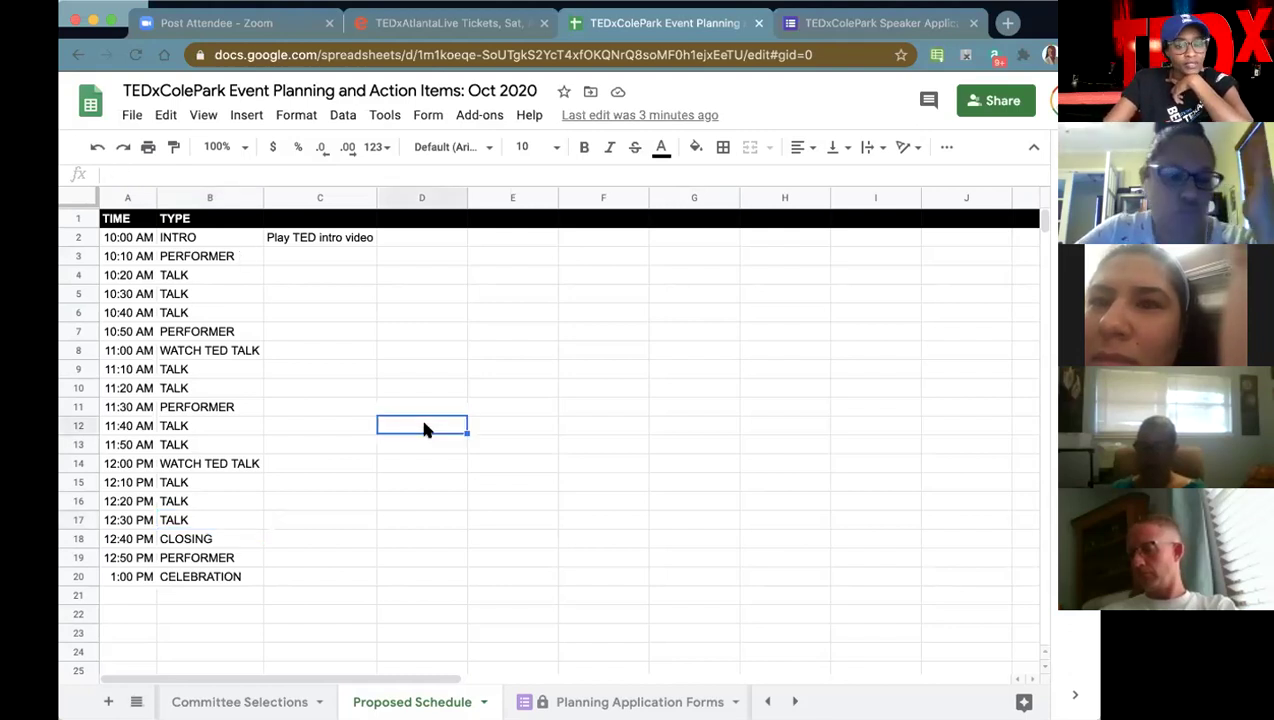
{"action": "left_click", "coordinate": [878, 25]}
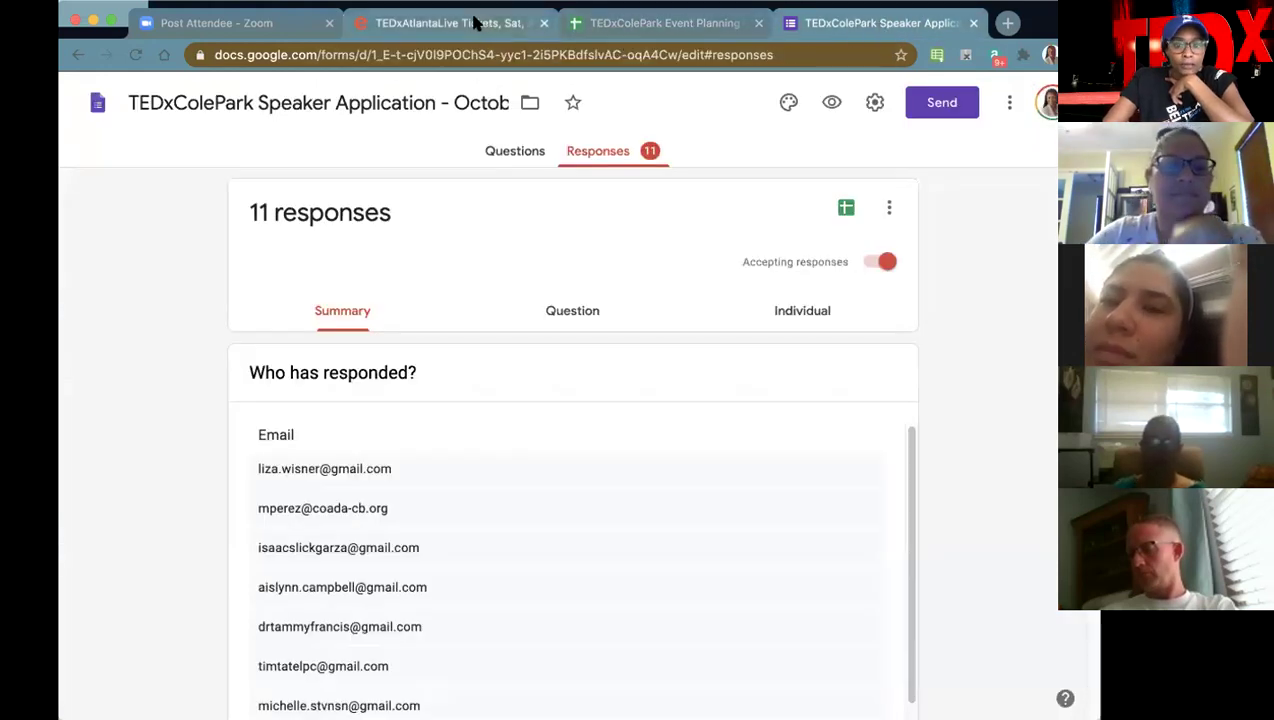
{"action": "left_click", "coordinate": [476, 22]}
{"action": "left_click", "coordinate": [290, 28]}
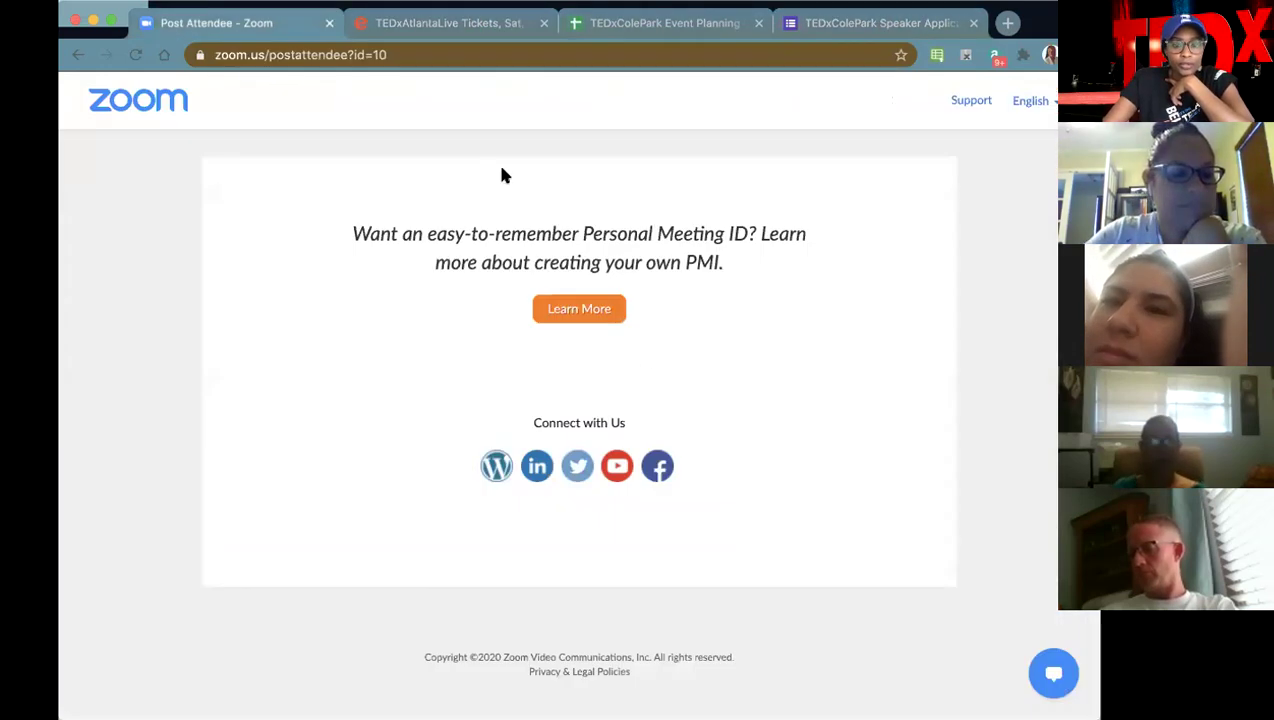
{"action": "left_click", "coordinate": [628, 20]}
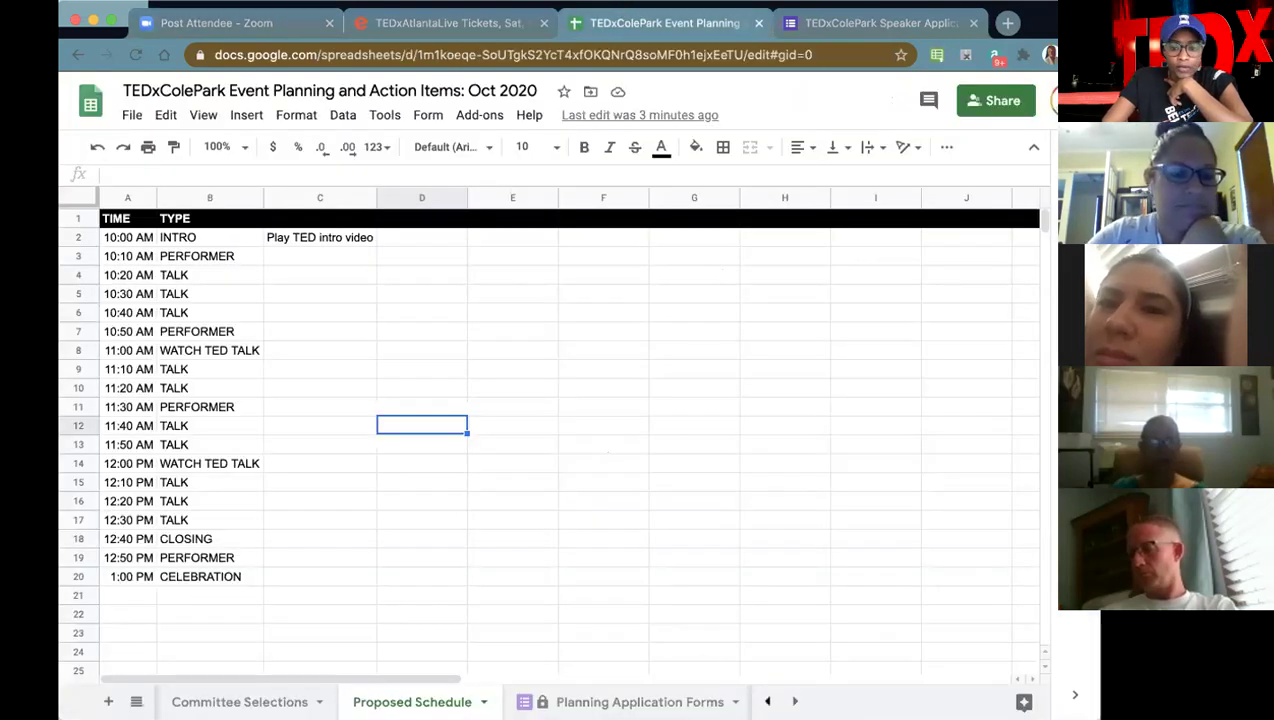
{"action": "left_click", "coordinate": [767, 701]}
- On the Milestone Action Items sheet, look over the Budget and Show Production tasks in B6–B7
{"action": "left_click", "coordinate": [241, 701]}
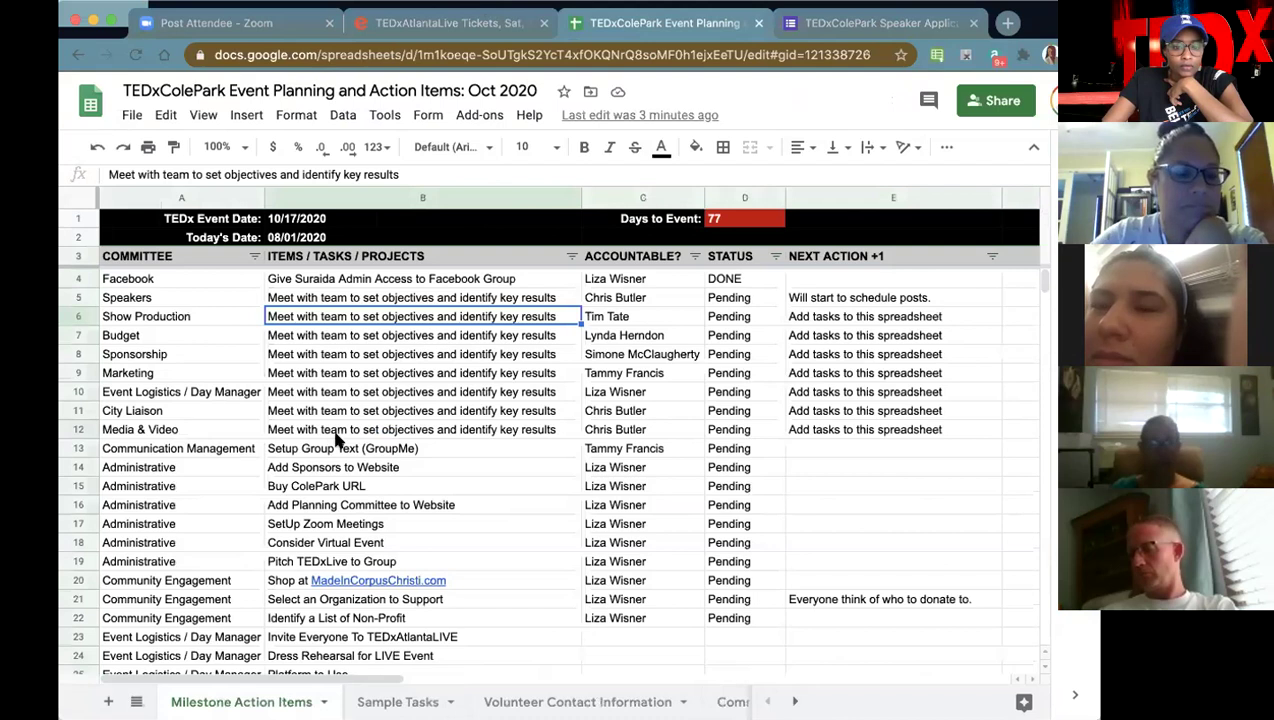
{"action": "left_click", "coordinate": [410, 338]}
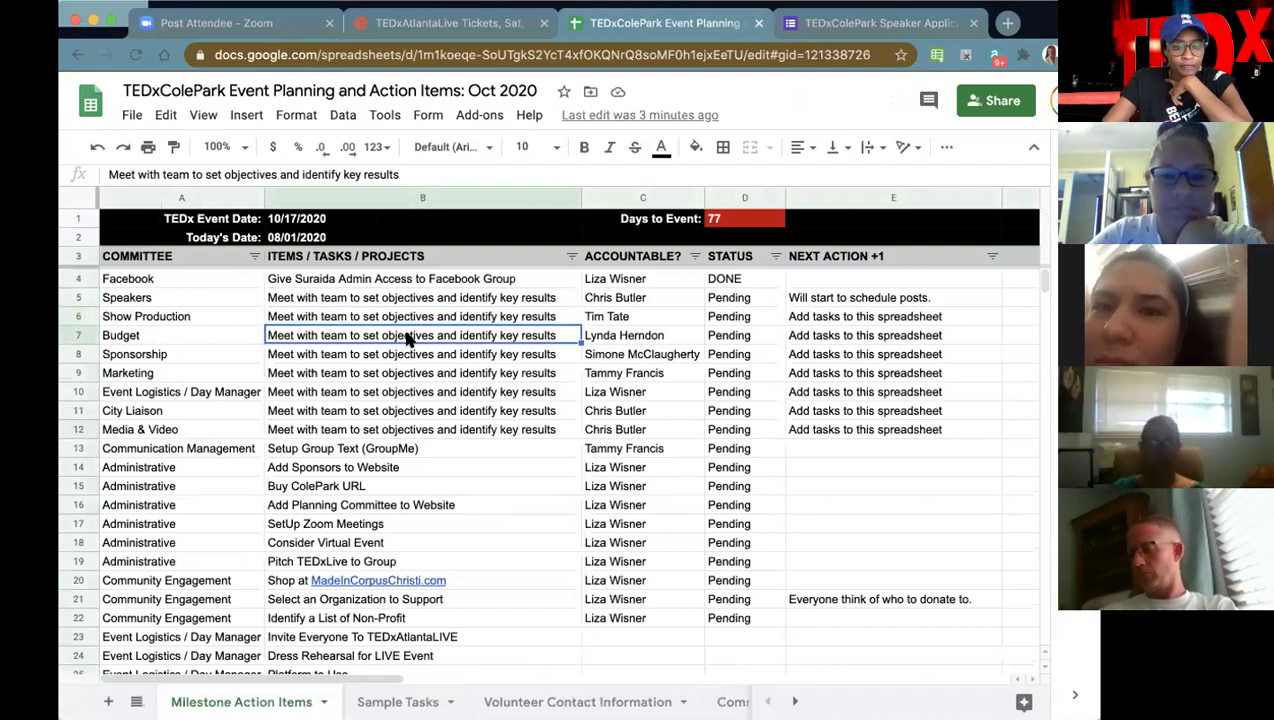
{"action": "left_click", "coordinate": [407, 318]}
{"action": "left_click", "coordinate": [407, 340]}
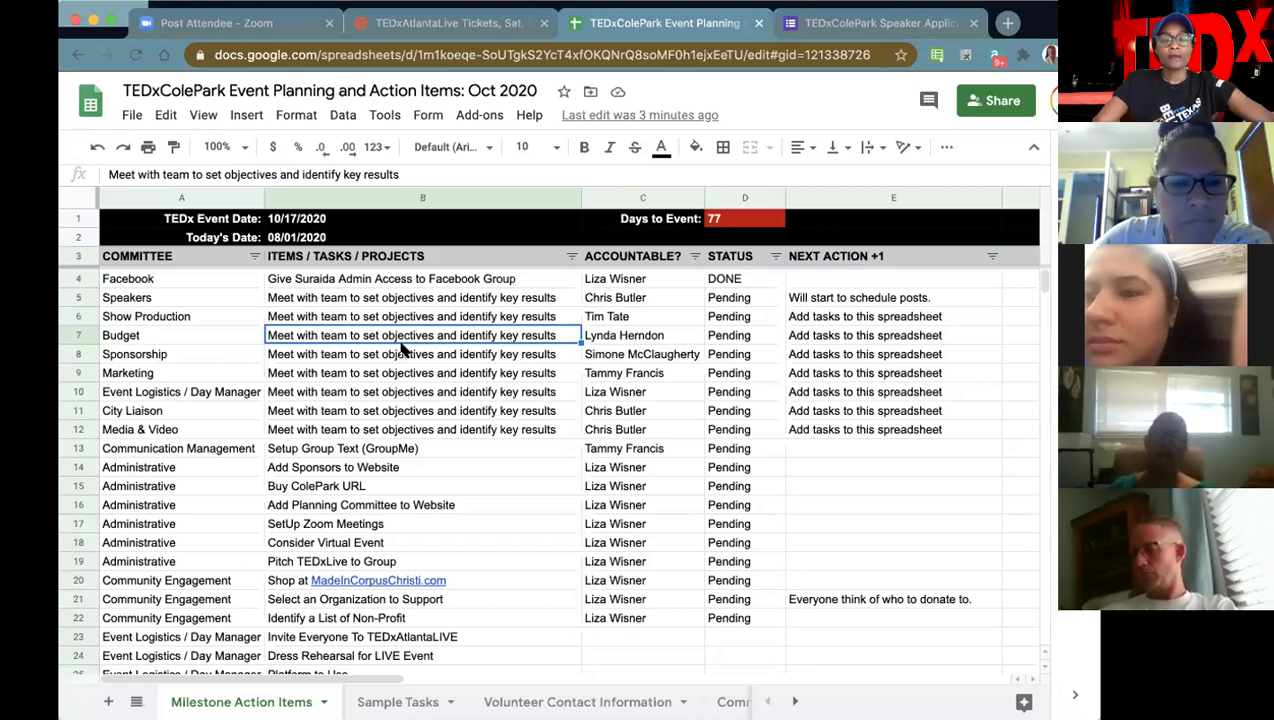
- Add 'Eventbrite Access for Tickets and Merch' in B51 with its owner's name and a 'Send to' status note
{"action": "scroll", "coordinate": [398, 521], "scroll_direction": "down", "scroll_amount": 10}
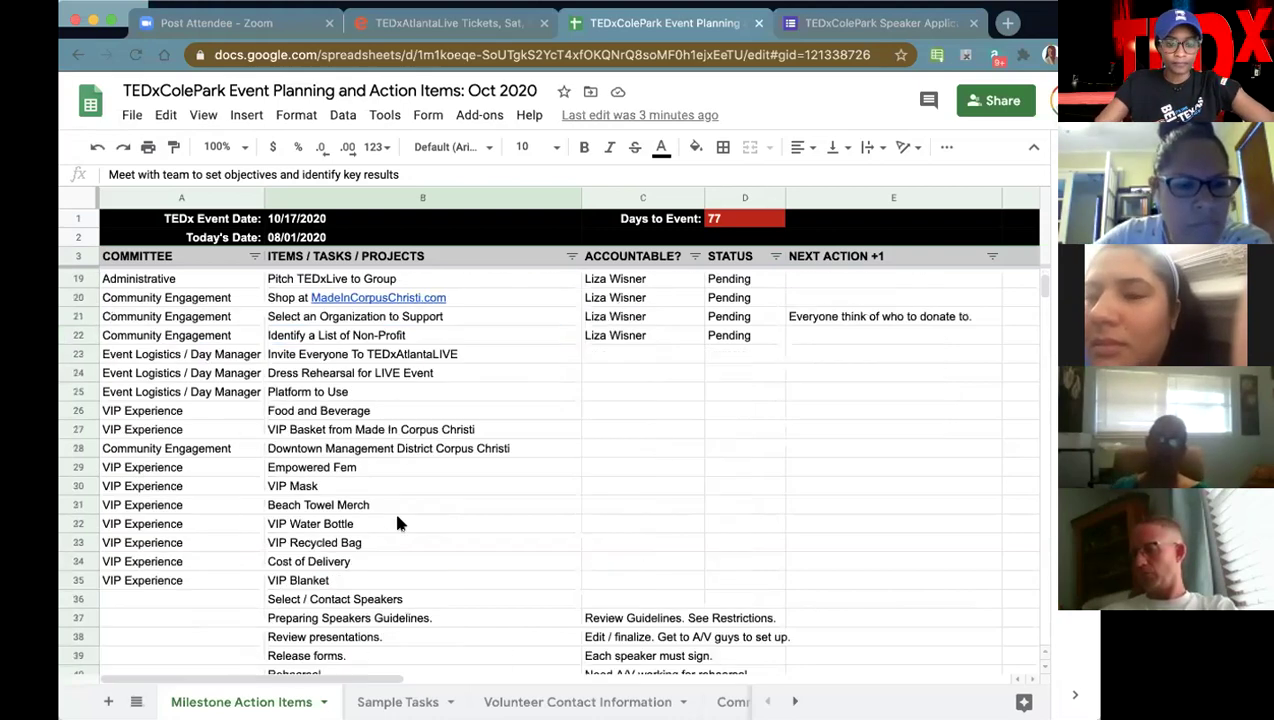
{"action": "left_click", "coordinate": [351, 504]}
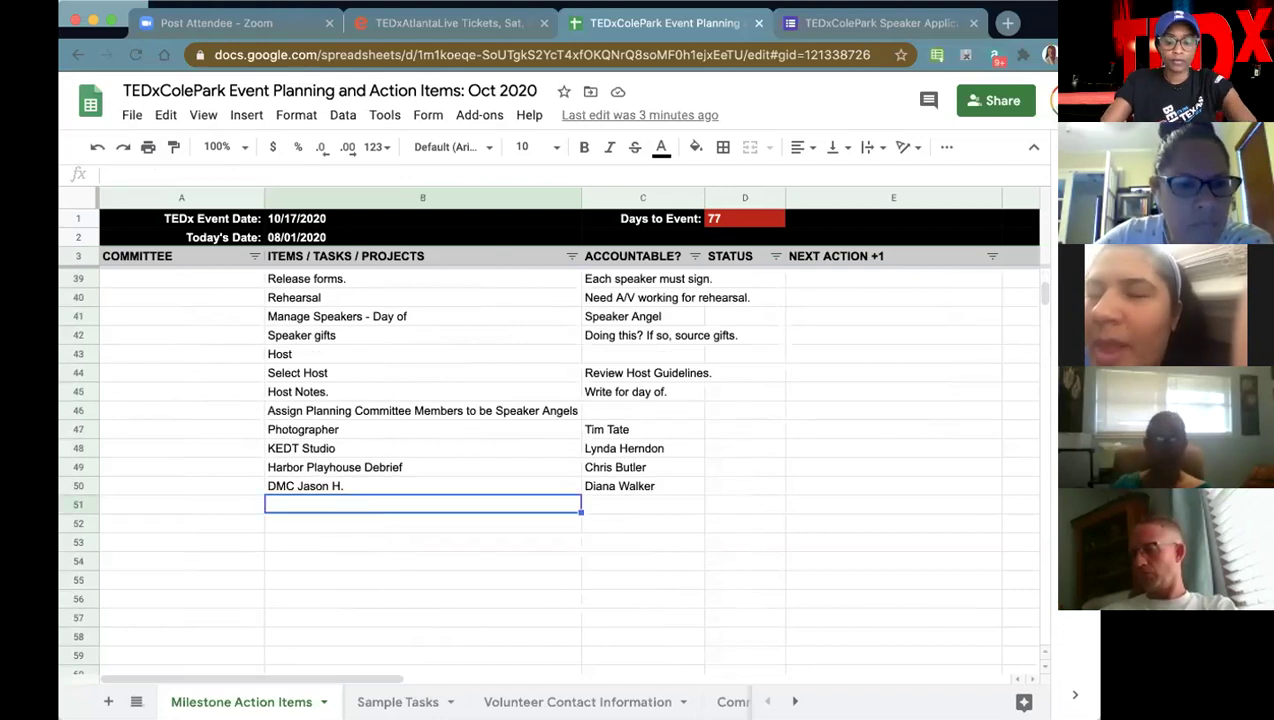
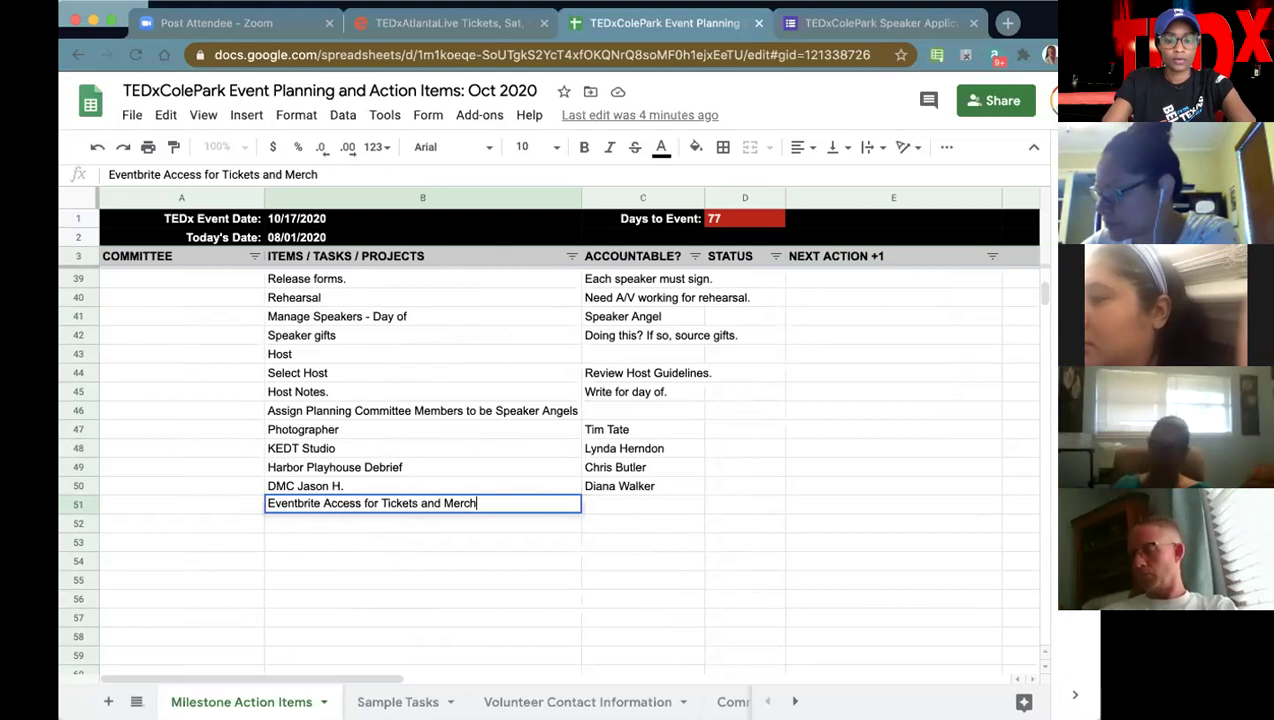
{"action": "key", "text": "Tab"}
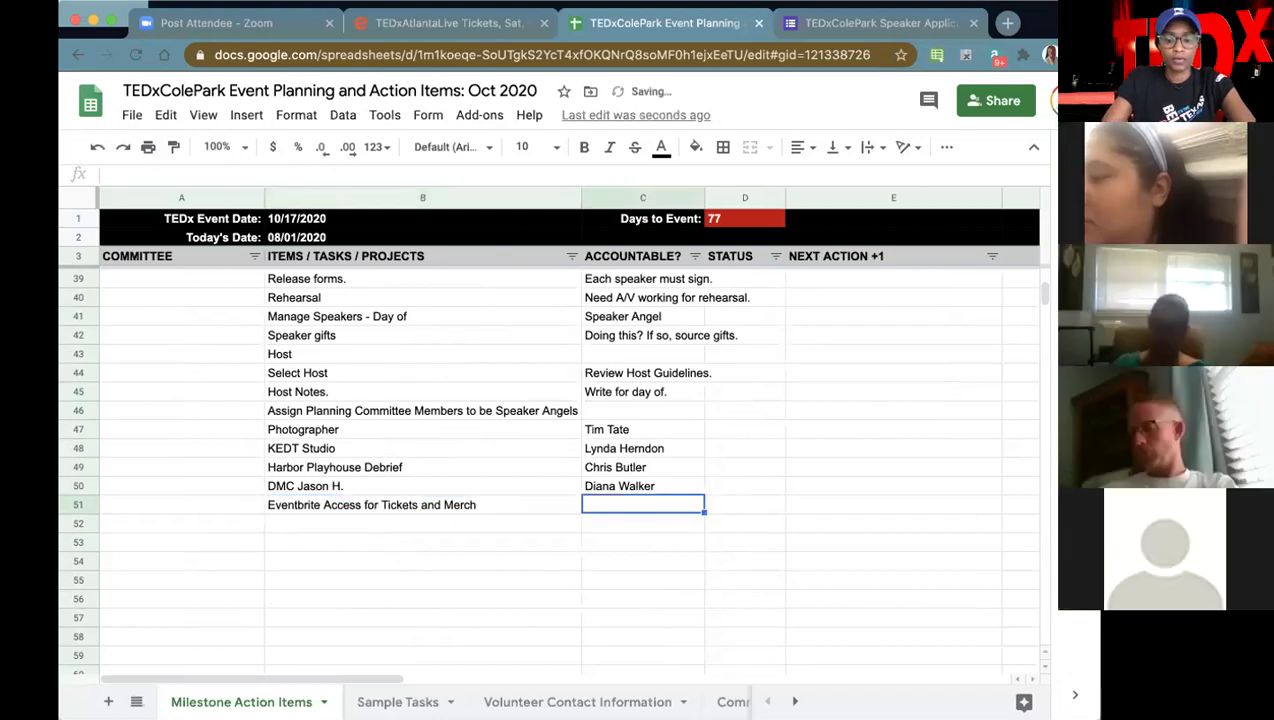
{"action": "key", "text": "Tab"}
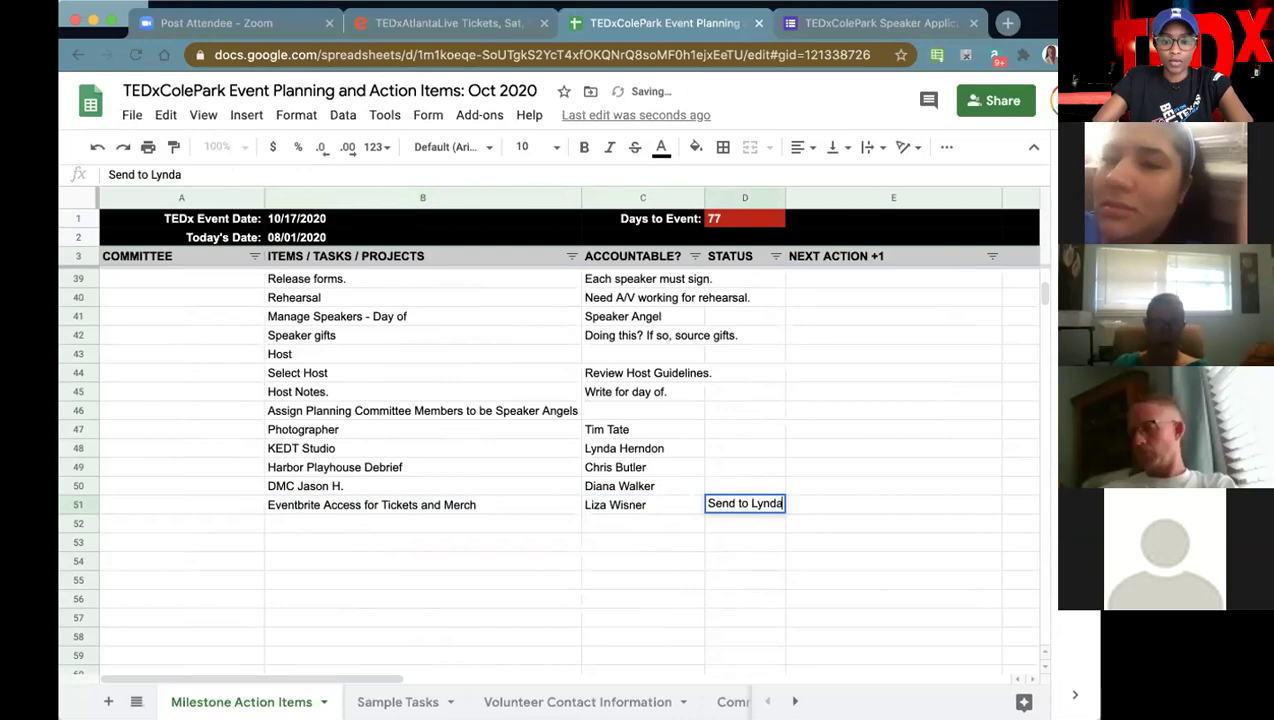
{"action": "left_click", "coordinate": [371, 504]}
- Check who is accountable for the Sponsorship and Marketing committee rows
{"action": "scroll", "coordinate": [357, 440], "scroll_direction": "up", "scroll_amount": 5}
{"action": "scroll", "coordinate": [356, 433], "scroll_direction": "up", "scroll_amount": 7}
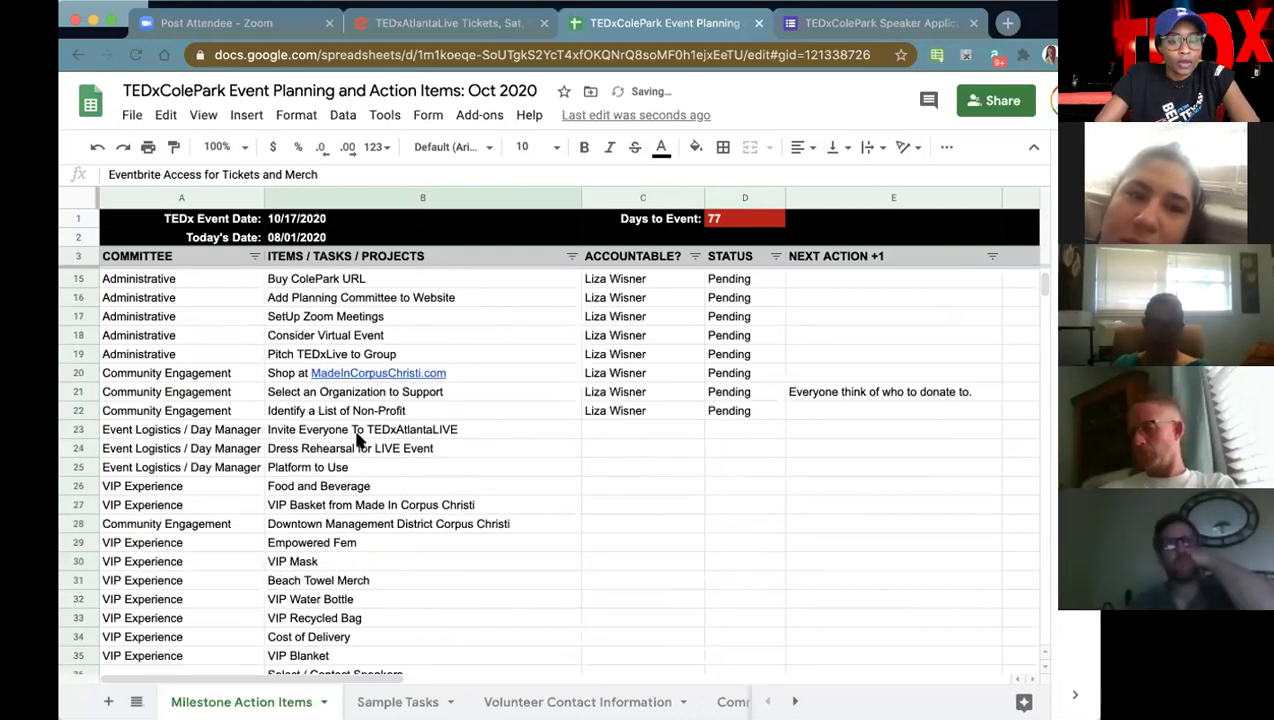
{"action": "left_click", "coordinate": [214, 352]}
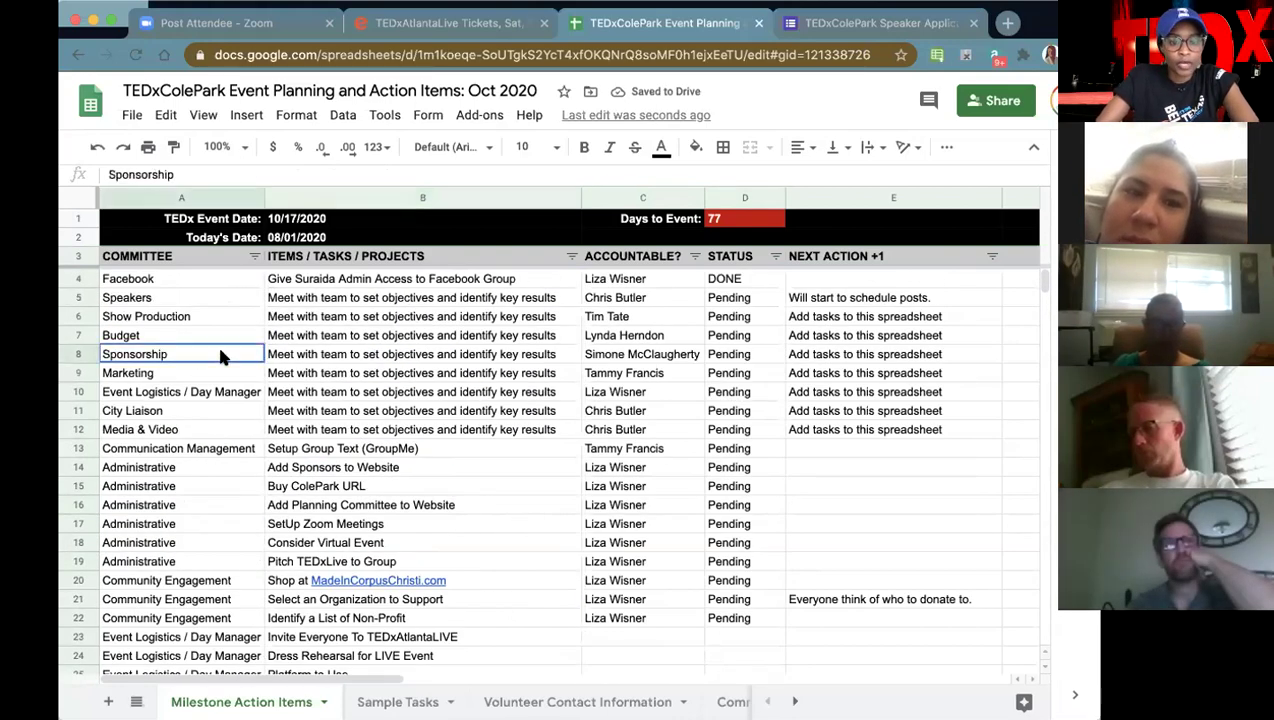
{"action": "left_click", "coordinate": [595, 355]}
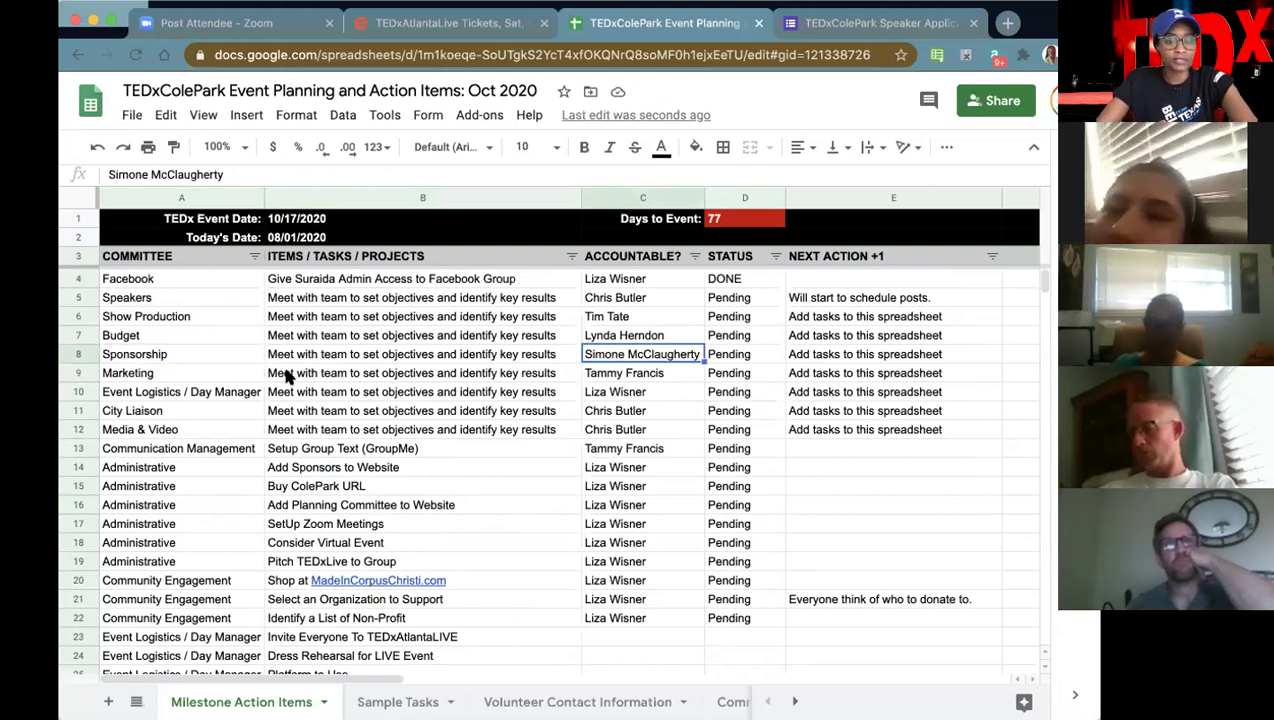
{"action": "left_click", "coordinate": [305, 375]}
{"action": "left_click", "coordinate": [597, 373]}
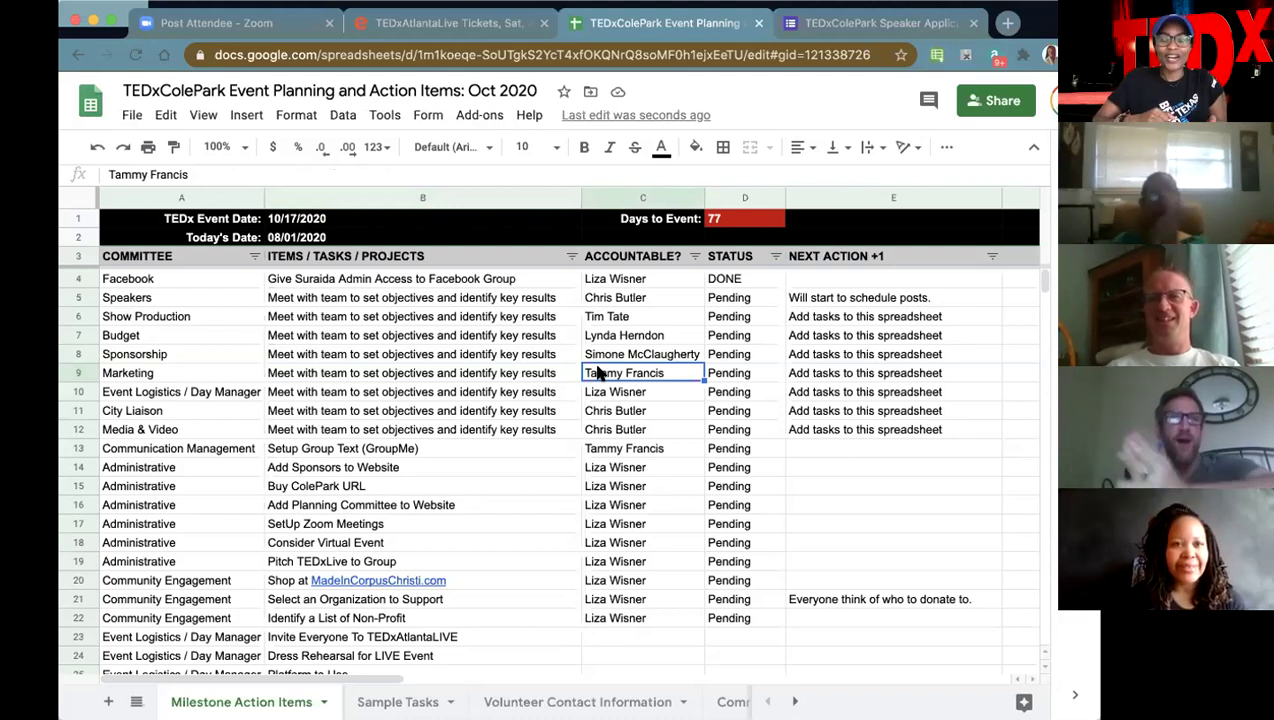
- In a new tab, search the web for 'you can book 33 stories' and skim the results
{"action": "left_click", "coordinate": [1007, 22]}
{"action": "type", "text": "you "}
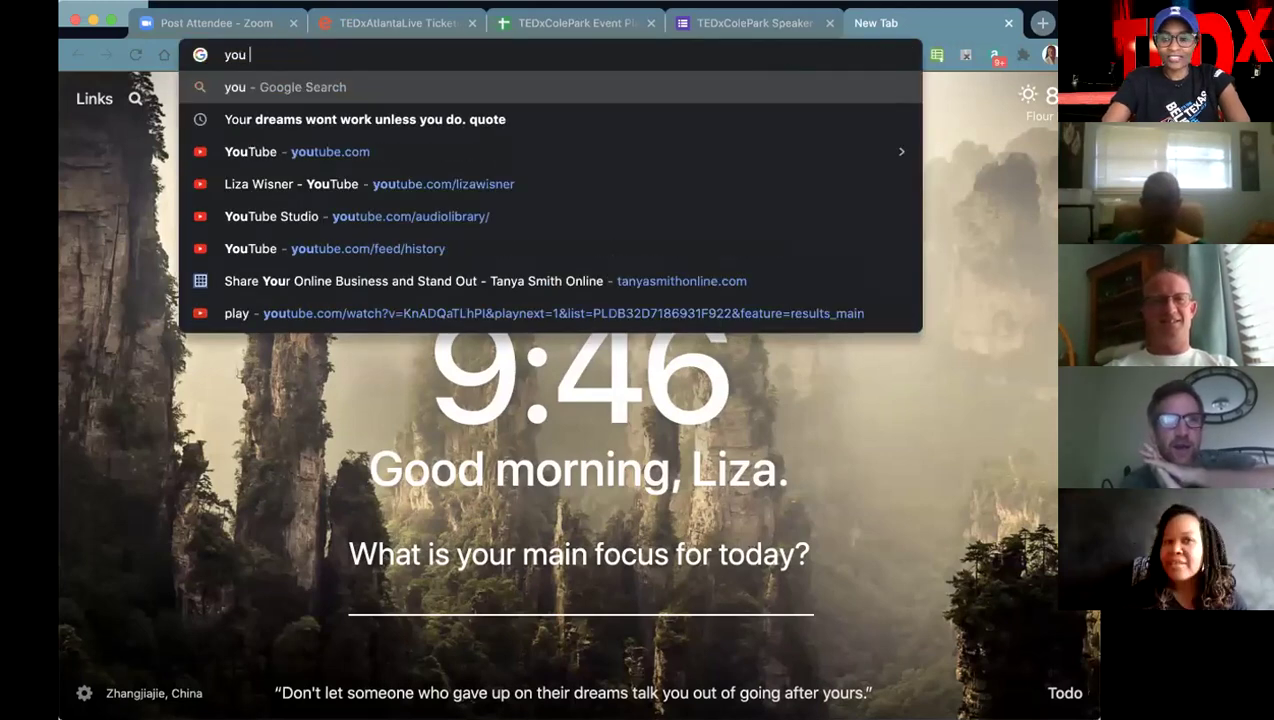
{"action": "type", "text": "can book "}
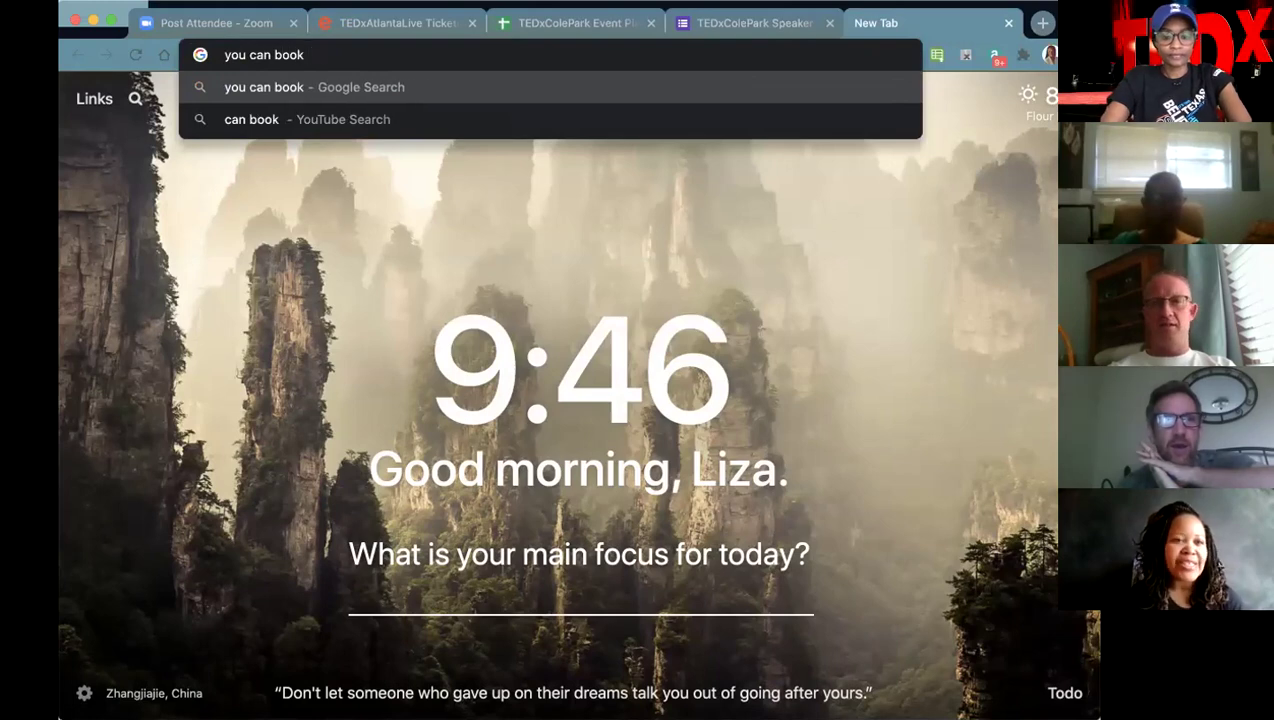
{"action": "type", "text": "33 stories"}
{"action": "key", "text": "Return"}
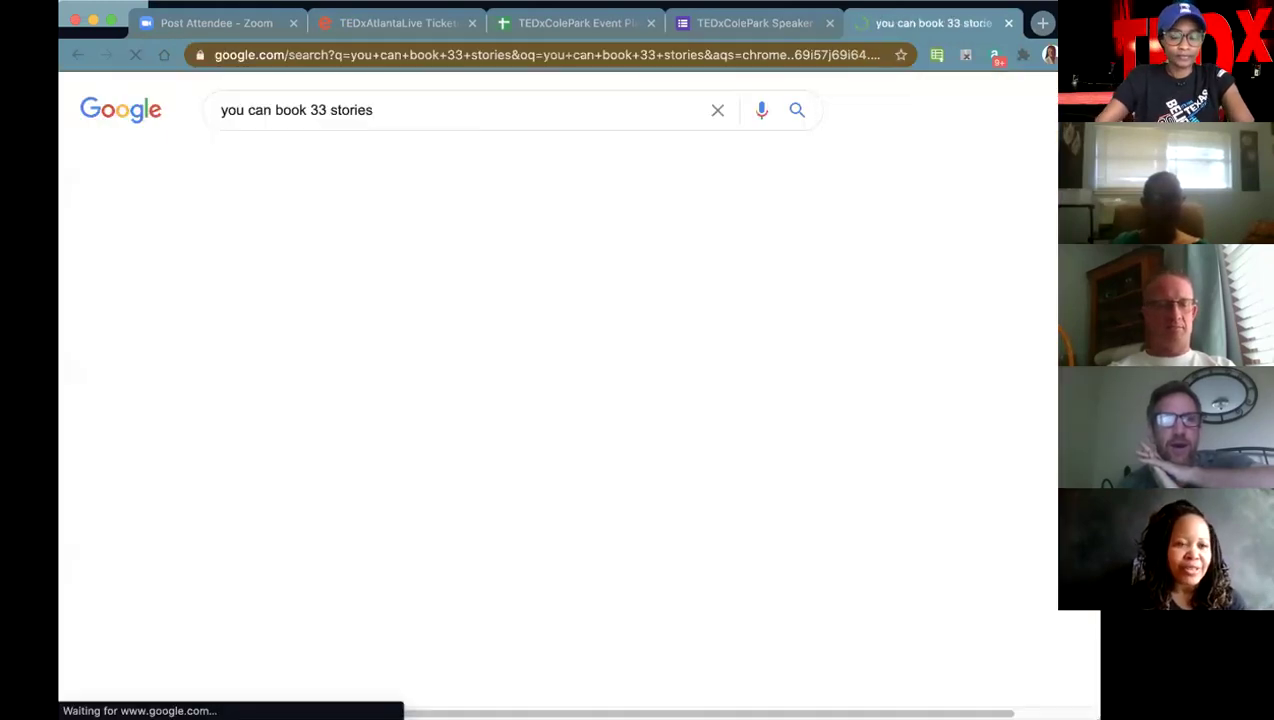
{"action": "scroll", "coordinate": [498, 361], "scroll_direction": "down", "scroll_amount": 7}
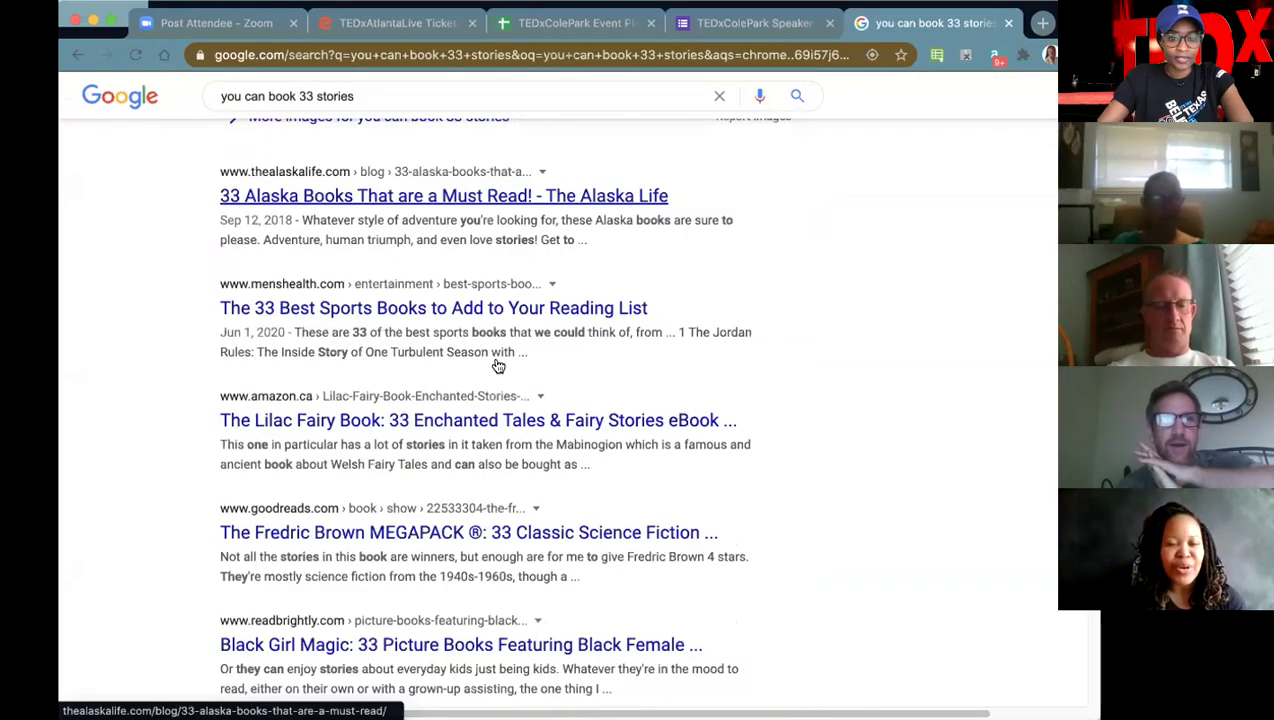
{"action": "scroll", "coordinate": [498, 365], "scroll_direction": "up", "scroll_amount": 7}
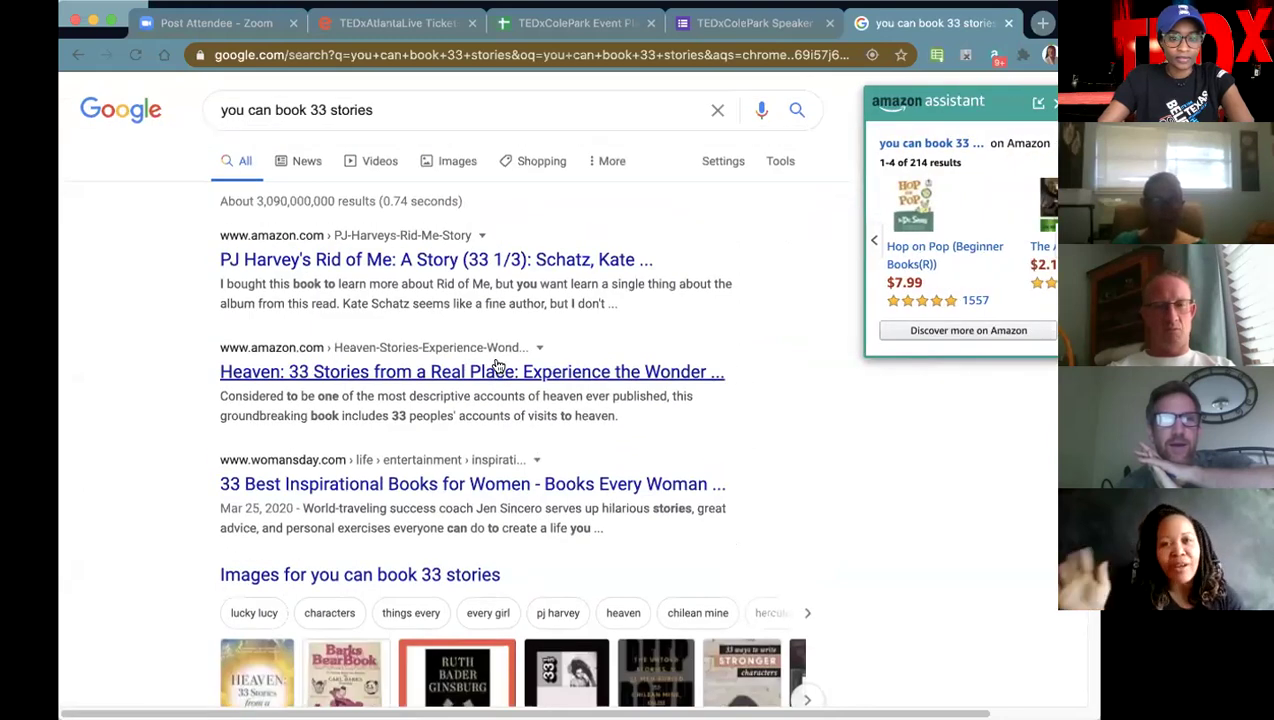
- Run a new Google search for the speaker's name
{"action": "left_click", "coordinate": [386, 55]}
{"action": "type", "text": "dr. tammy"}
{"action": "type", "text": "rancis"}
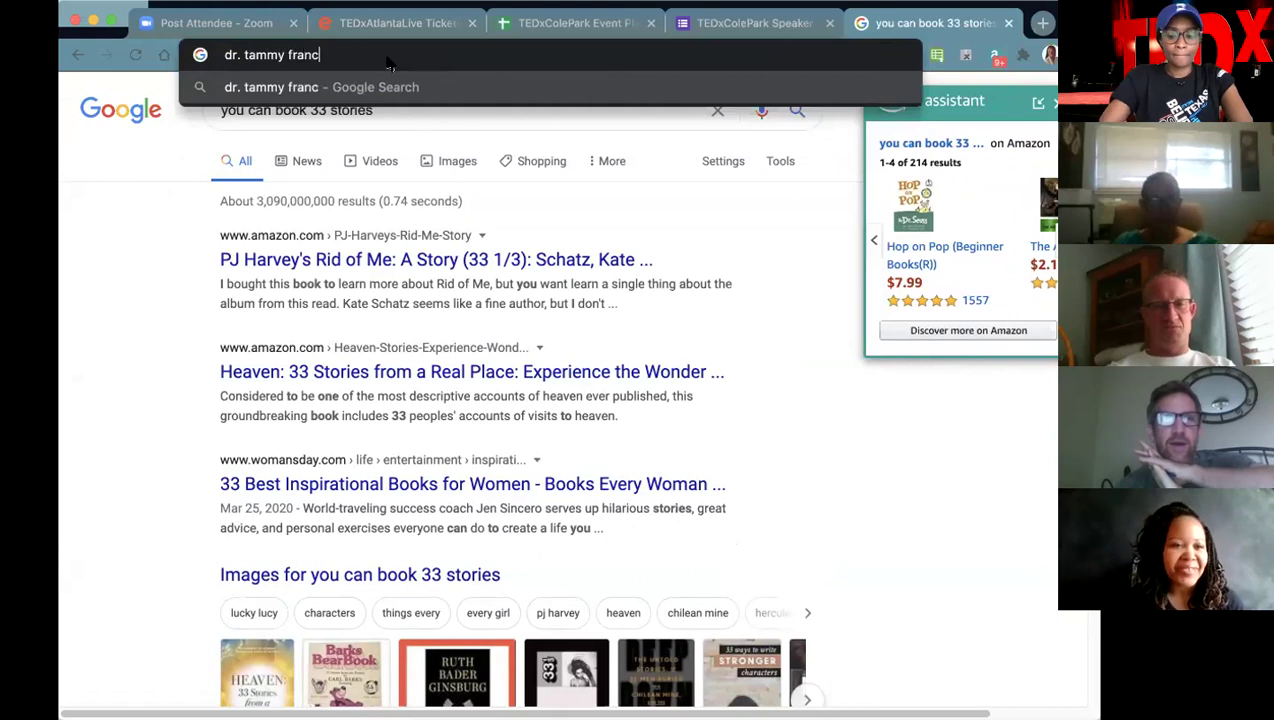
{"action": "key", "text": "Return"}
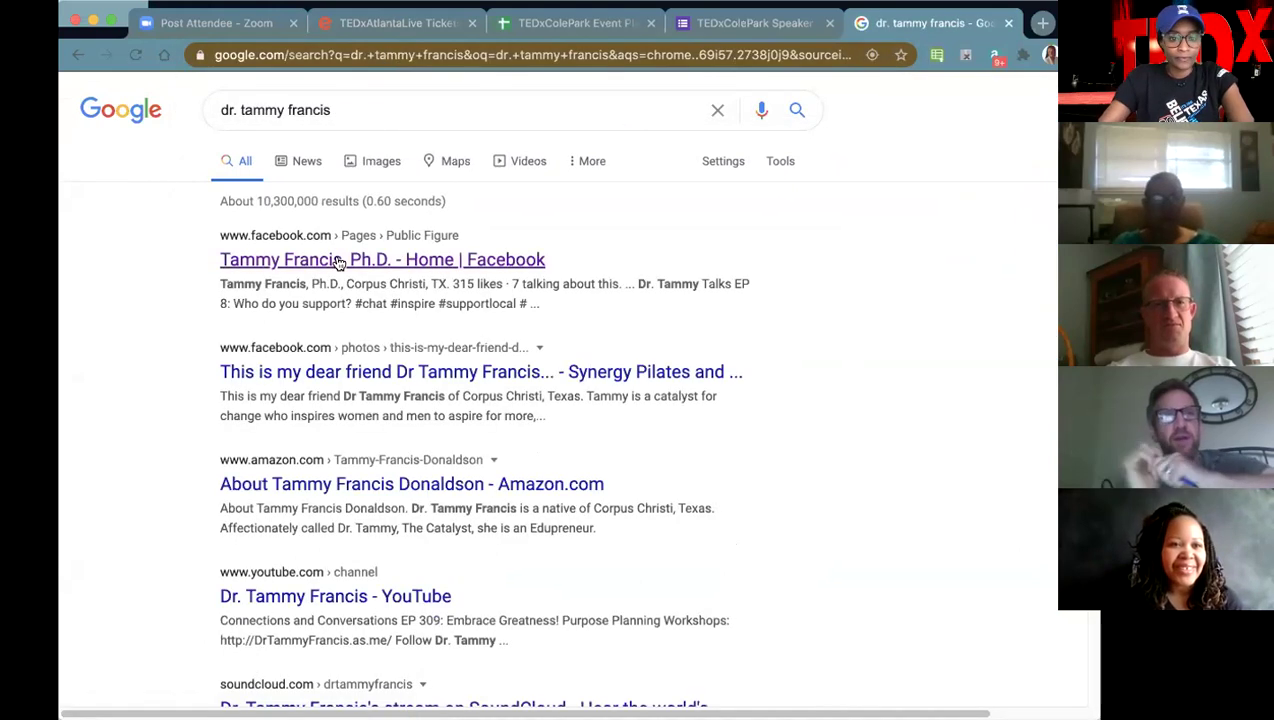
- Open the speaker's Facebook page result and follow the website link in her book-launch post
{"action": "left_click", "coordinate": [338, 262]}
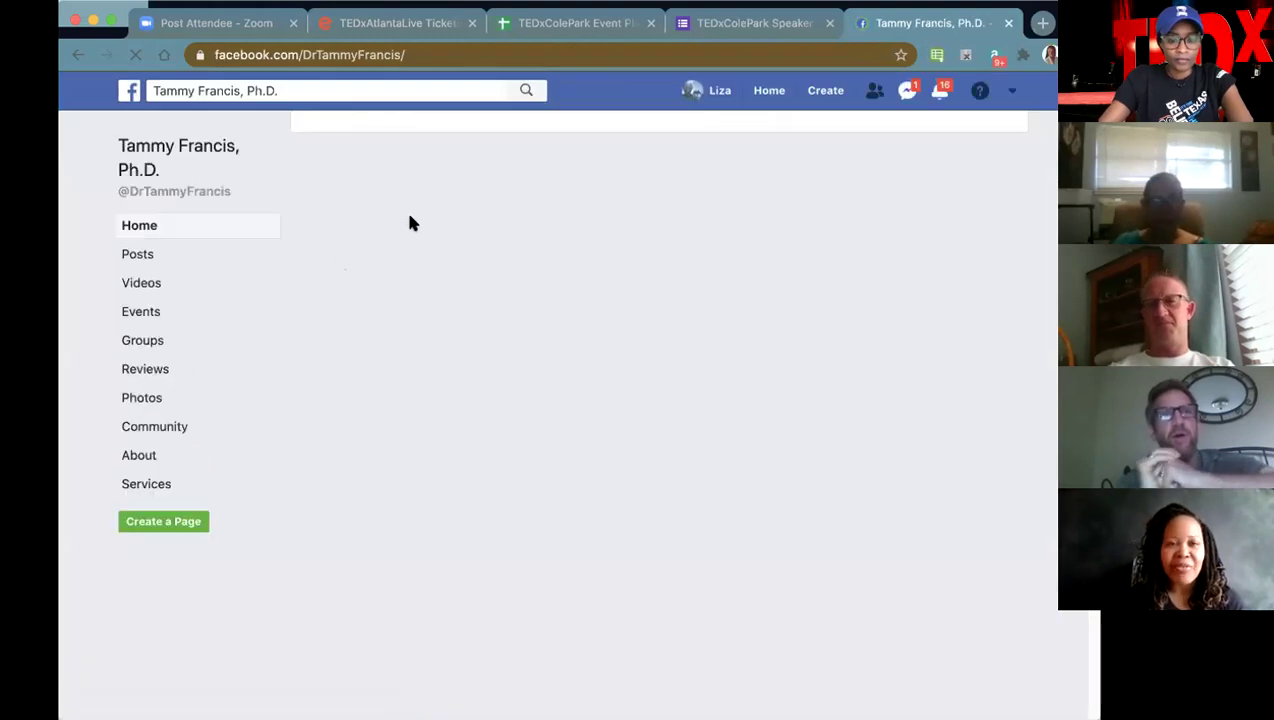
{"action": "scroll", "coordinate": [673, 405], "scroll_direction": "down", "scroll_amount": 3}
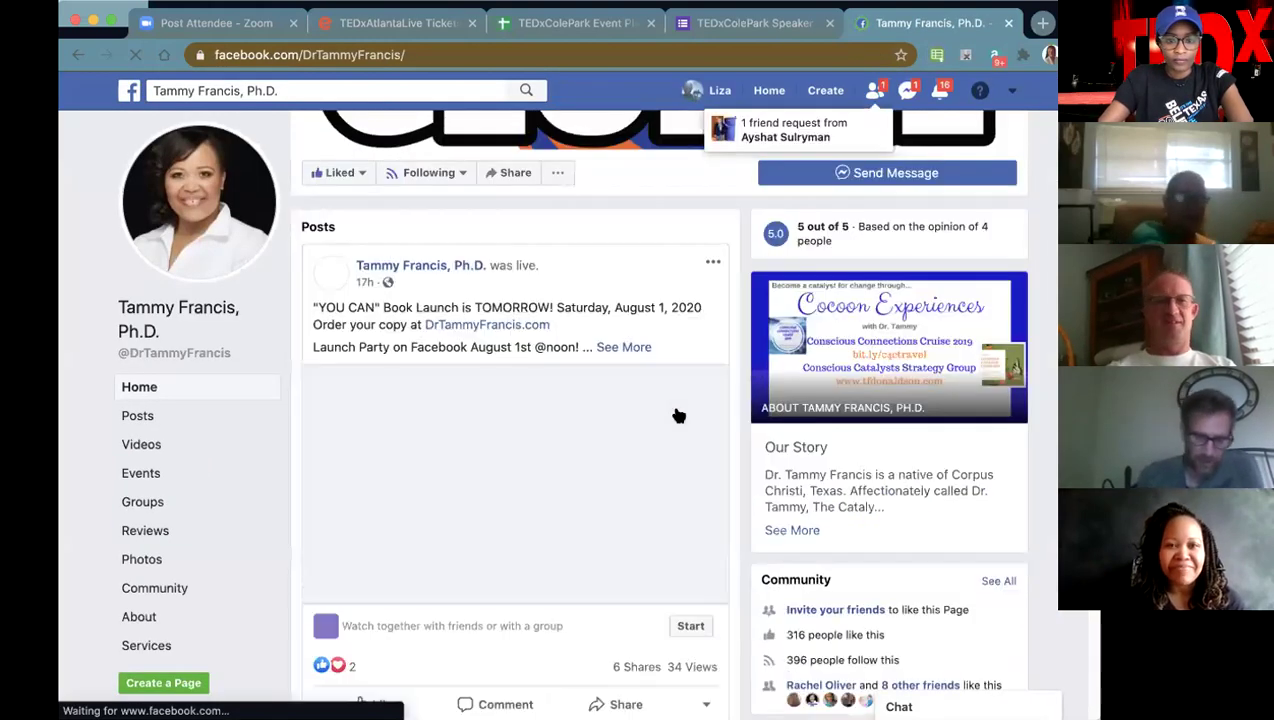
{"action": "left_click", "coordinate": [500, 321]}
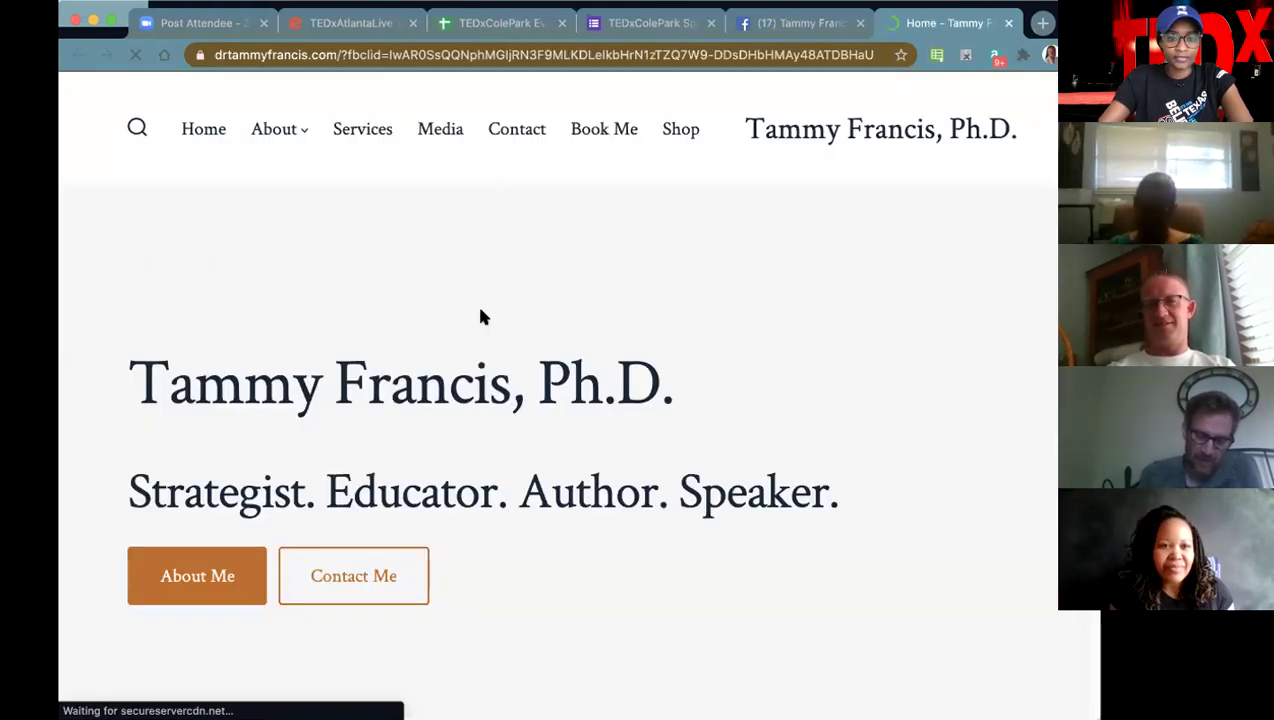
- Skim the speaker's website, open its booking page, then return to the home page
{"action": "scroll", "coordinate": [705, 393], "scroll_direction": "down", "scroll_amount": 6}
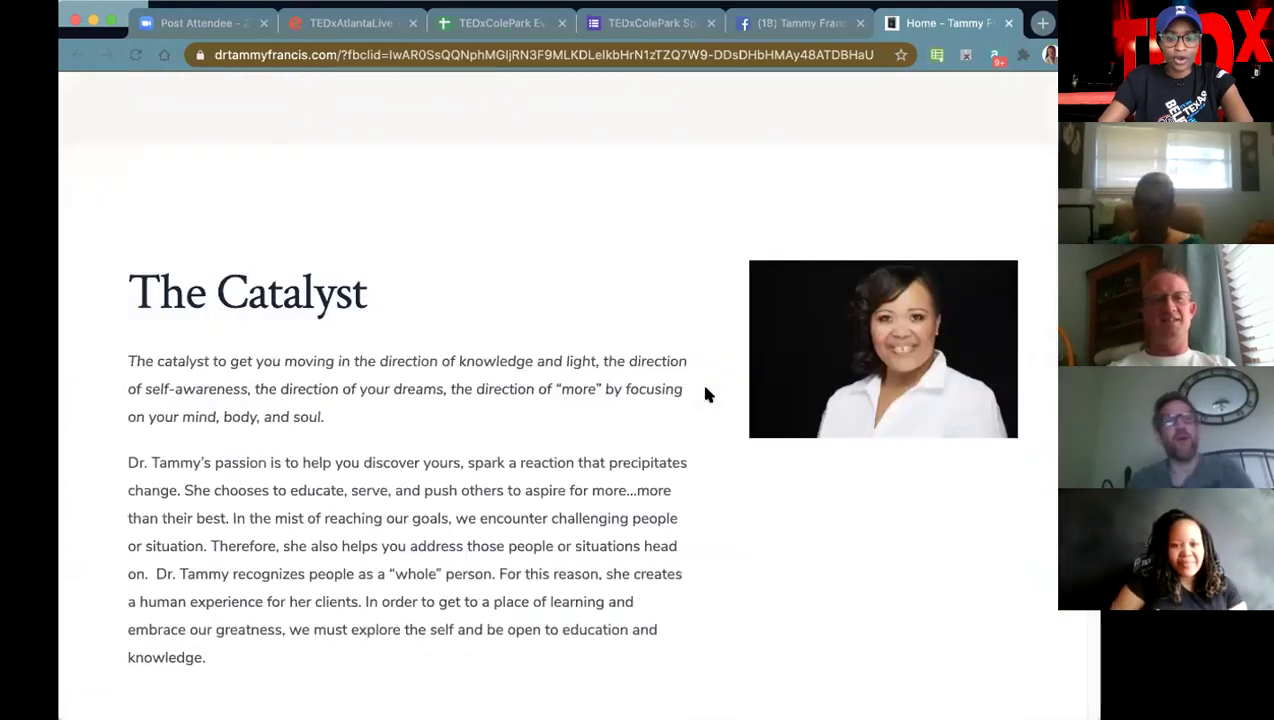
{"action": "scroll", "coordinate": [631, 404], "scroll_direction": "down", "scroll_amount": 10}
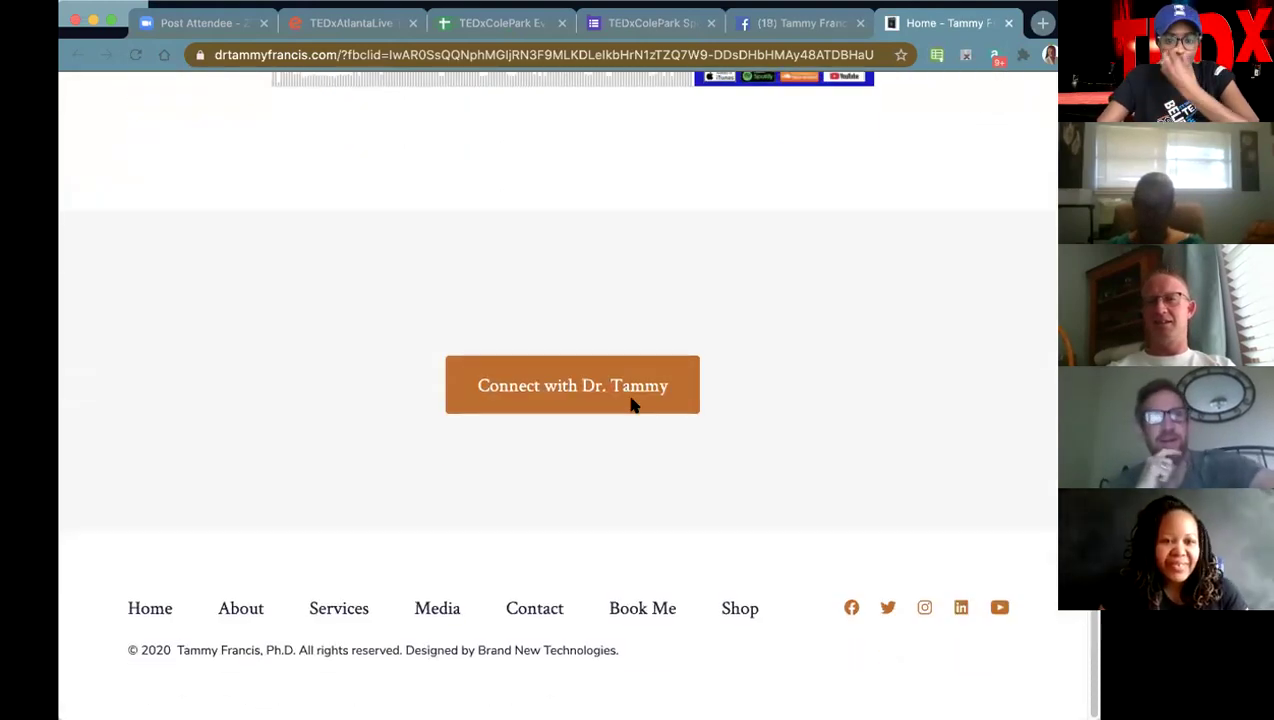
{"action": "scroll", "coordinate": [631, 404], "scroll_direction": "up", "scroll_amount": 15}
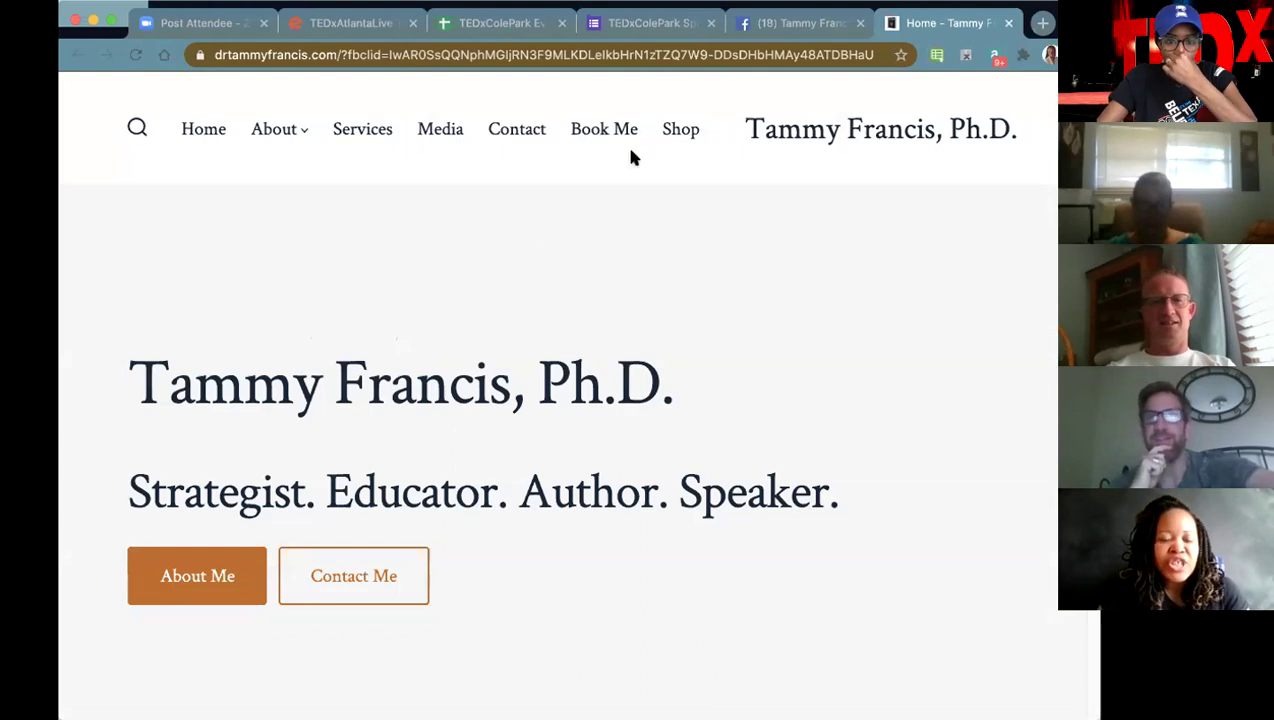
{"action": "left_click", "coordinate": [621, 130]}
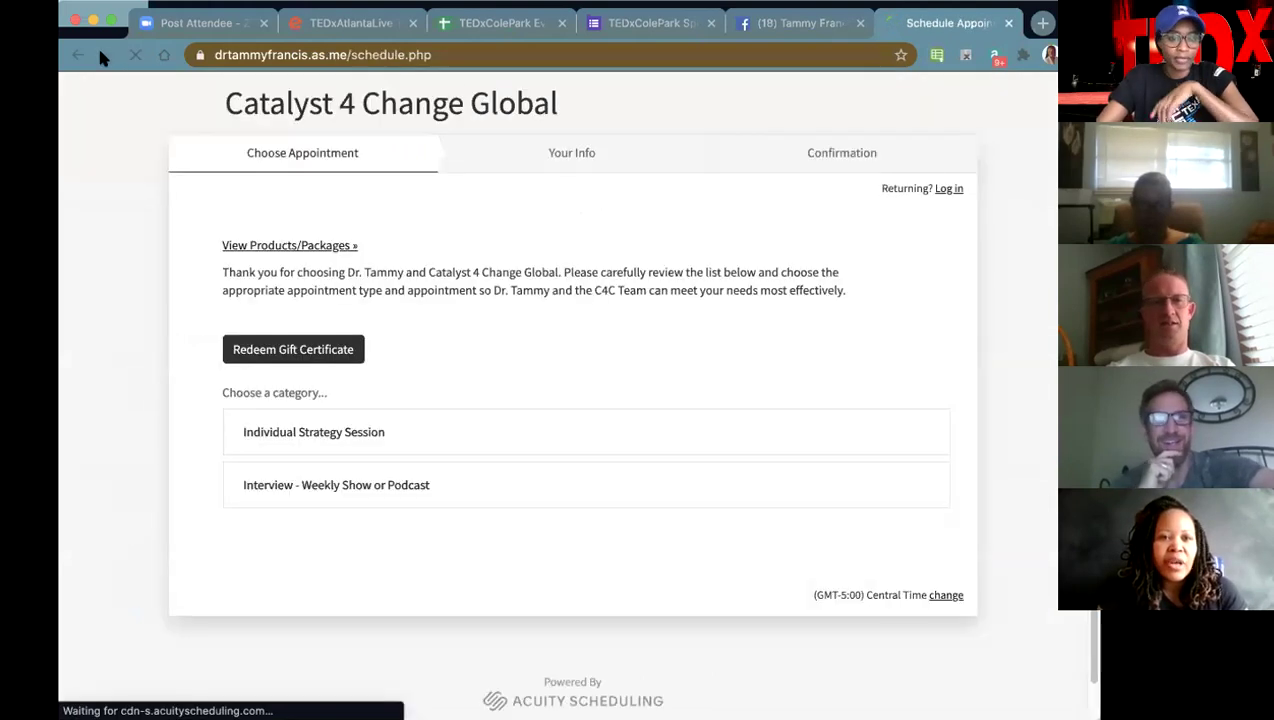
{"action": "left_click", "coordinate": [78, 55]}
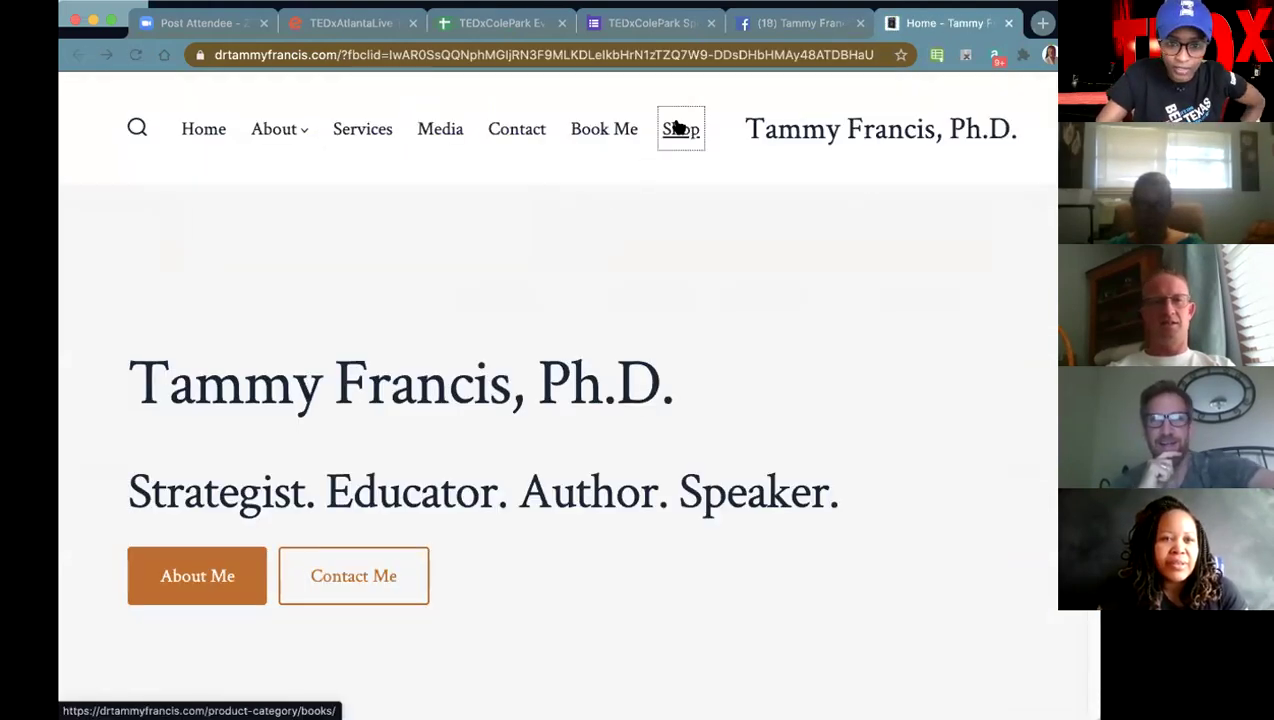
- In the books listing, add the You Can book to the cart and open its product page
{"action": "left_click", "coordinate": [676, 127]}
{"action": "scroll", "coordinate": [667, 474], "scroll_direction": "down", "scroll_amount": 2}
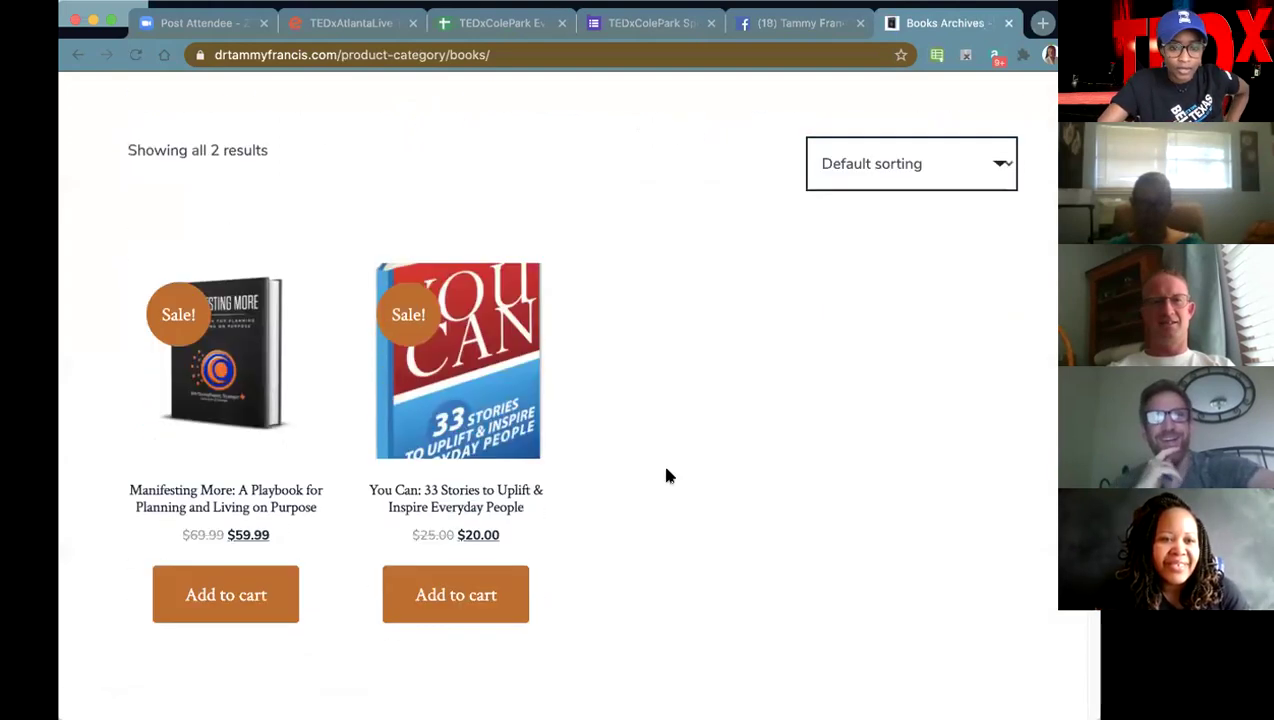
{"action": "left_click", "coordinate": [481, 592]}
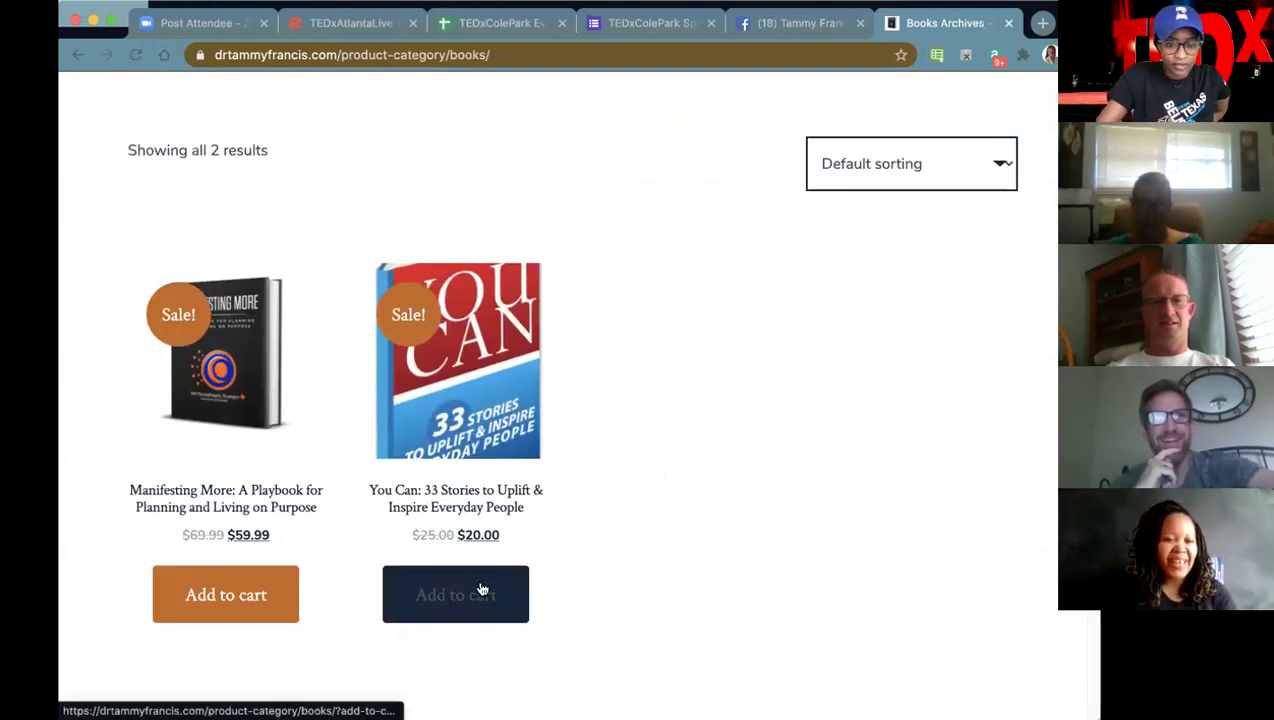
{"action": "left_click", "coordinate": [464, 592]}
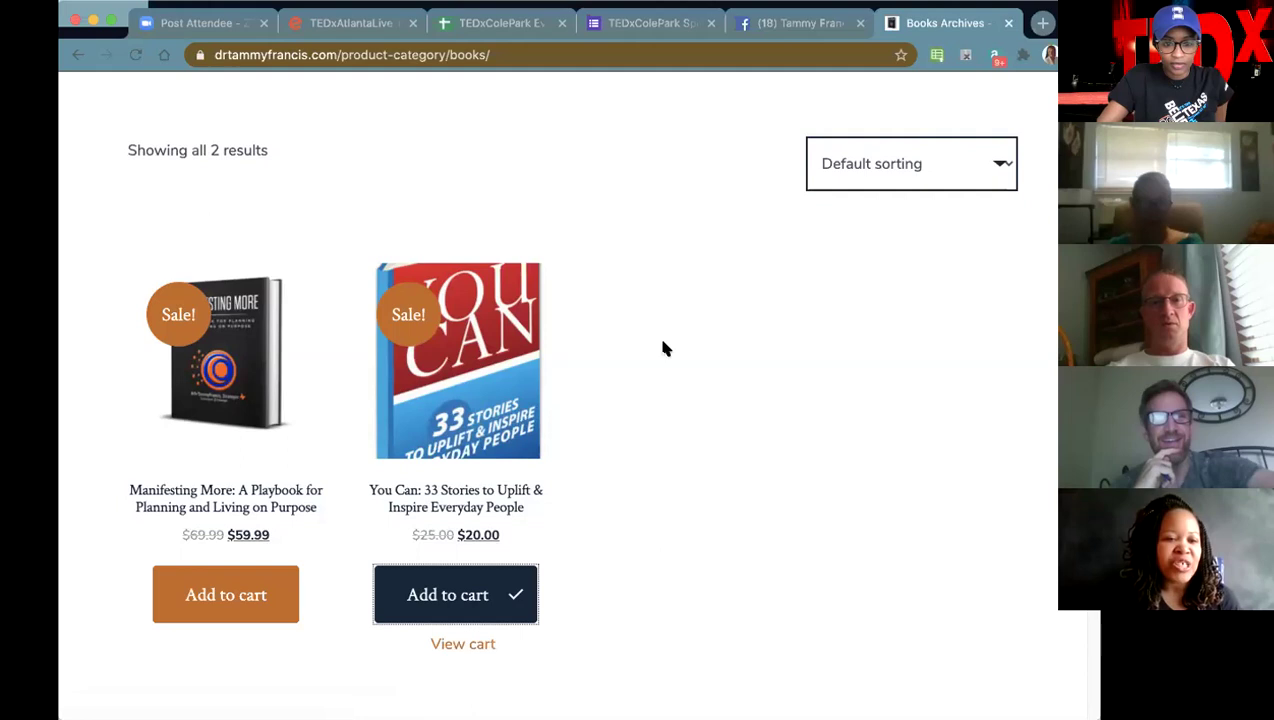
{"action": "scroll", "coordinate": [663, 347], "scroll_direction": "down", "scroll_amount": 1}
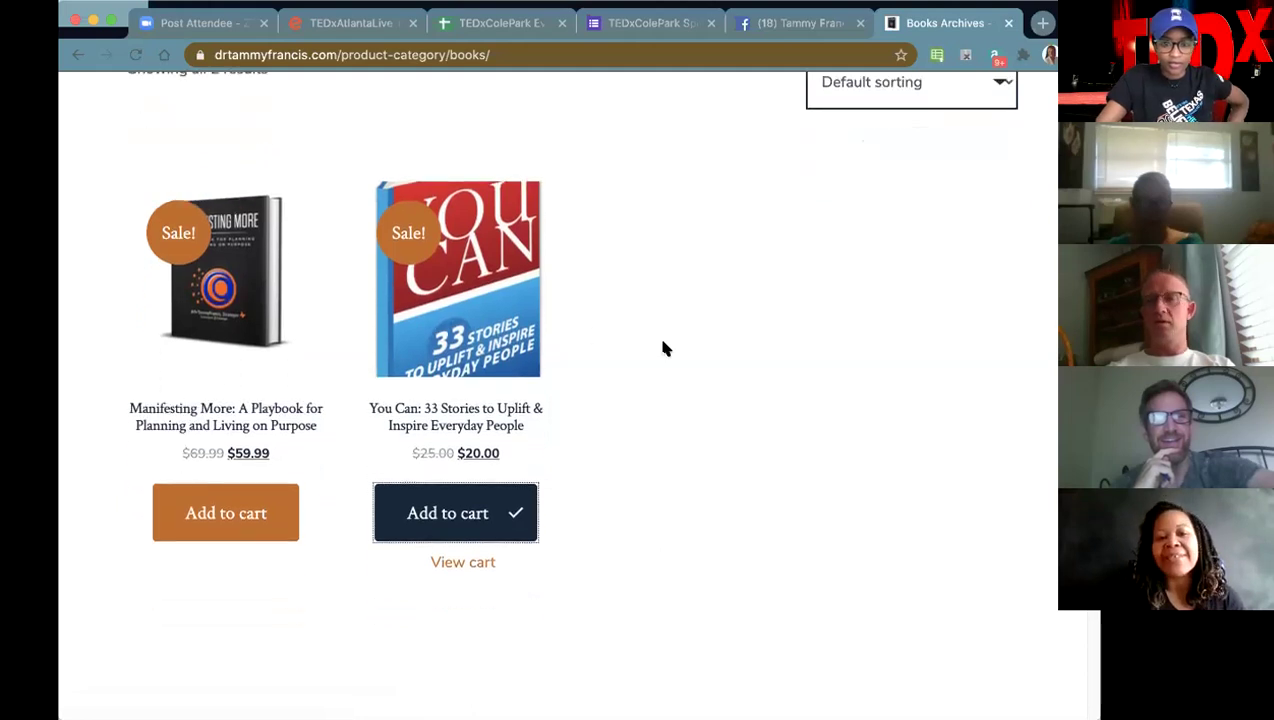
{"action": "left_click", "coordinate": [508, 314]}
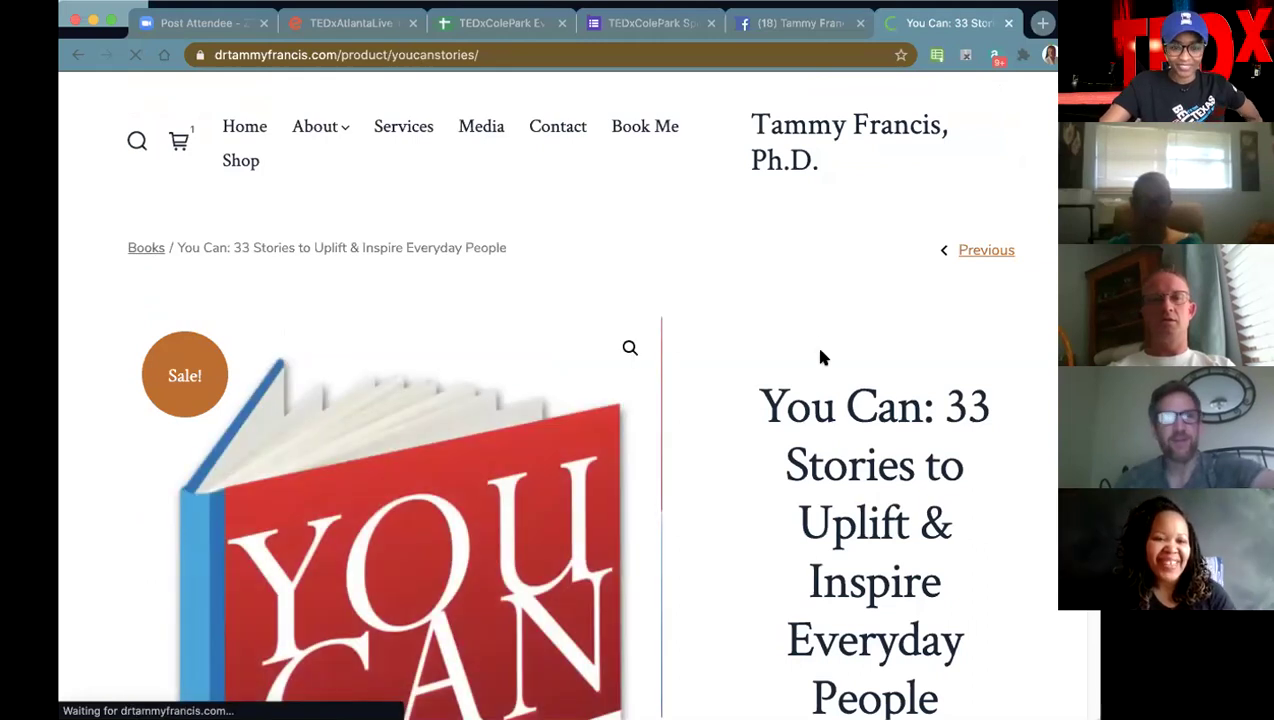
- Scroll through the You Can product page ($20.00, down from $25.00), then switch to the Zoom post-attendee tab
{"action": "scroll", "coordinate": [814, 342], "scroll_direction": "down", "scroll_amount": 3}
{"action": "scroll", "coordinate": [820, 350], "scroll_direction": "down", "scroll_amount": 1}
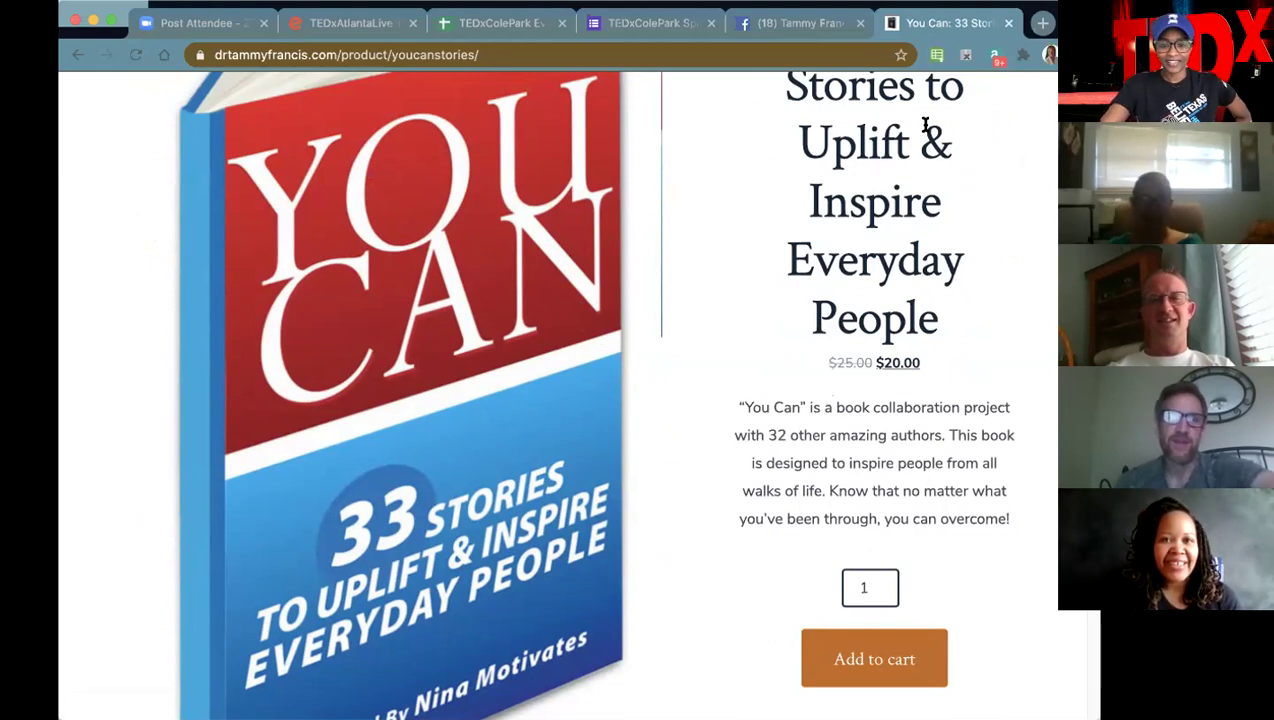
{"action": "scroll", "coordinate": [926, 124], "scroll_direction": "down", "scroll_amount": 2}
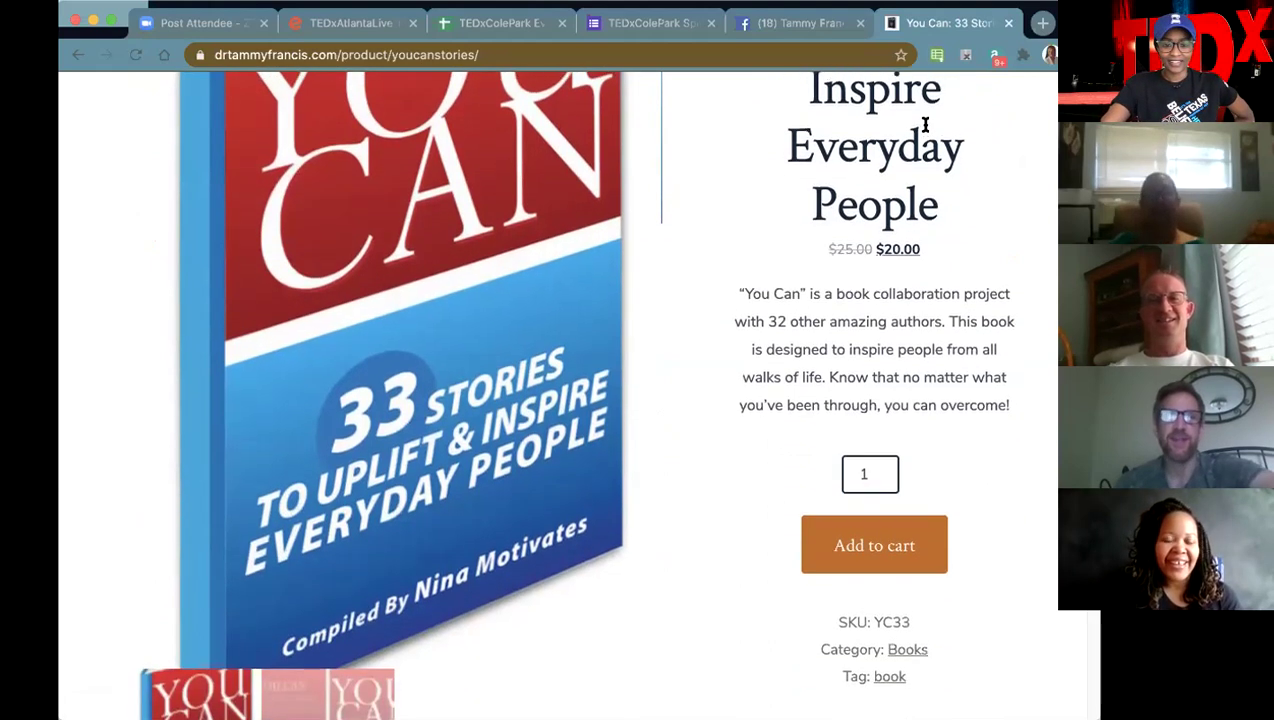
{"action": "scroll", "coordinate": [926, 124], "scroll_direction": "up", "scroll_amount": 3}
{"action": "scroll", "coordinate": [925, 124], "scroll_direction": "up", "scroll_amount": 3}
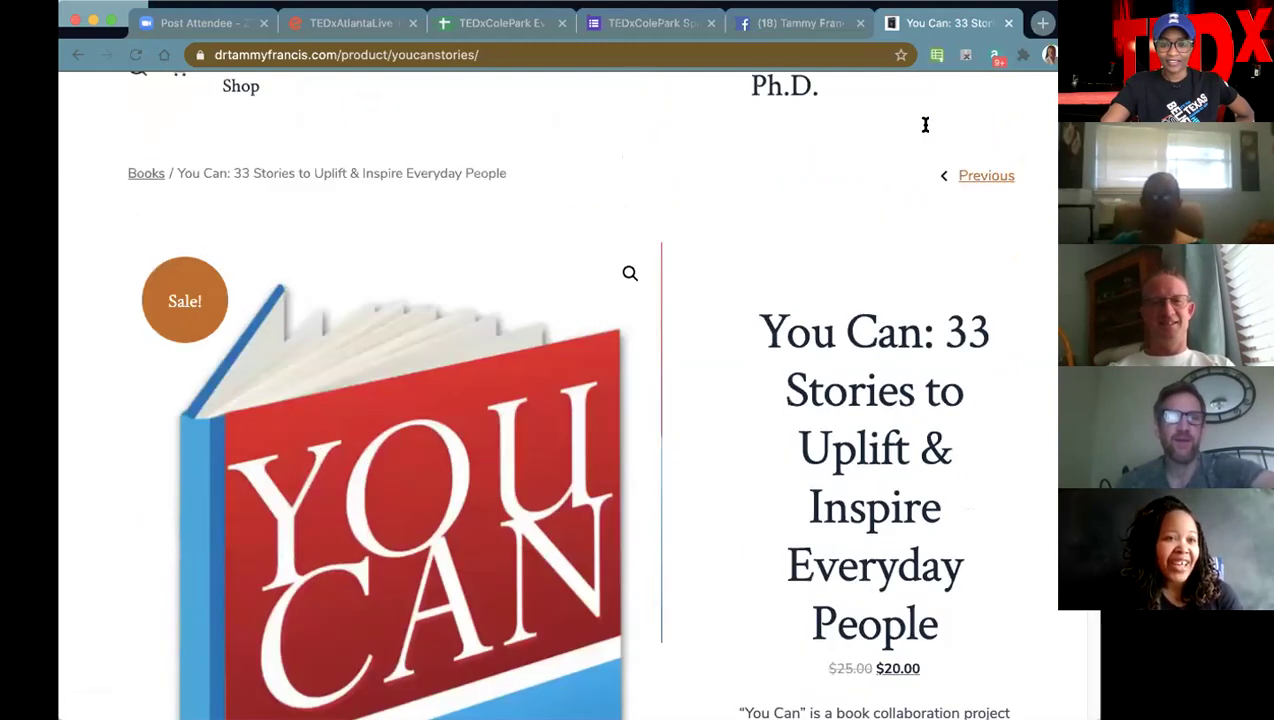
{"action": "scroll", "coordinate": [925, 131], "scroll_direction": "down", "scroll_amount": 1}
{"action": "scroll", "coordinate": [926, 125], "scroll_direction": "up", "scroll_amount": 2}
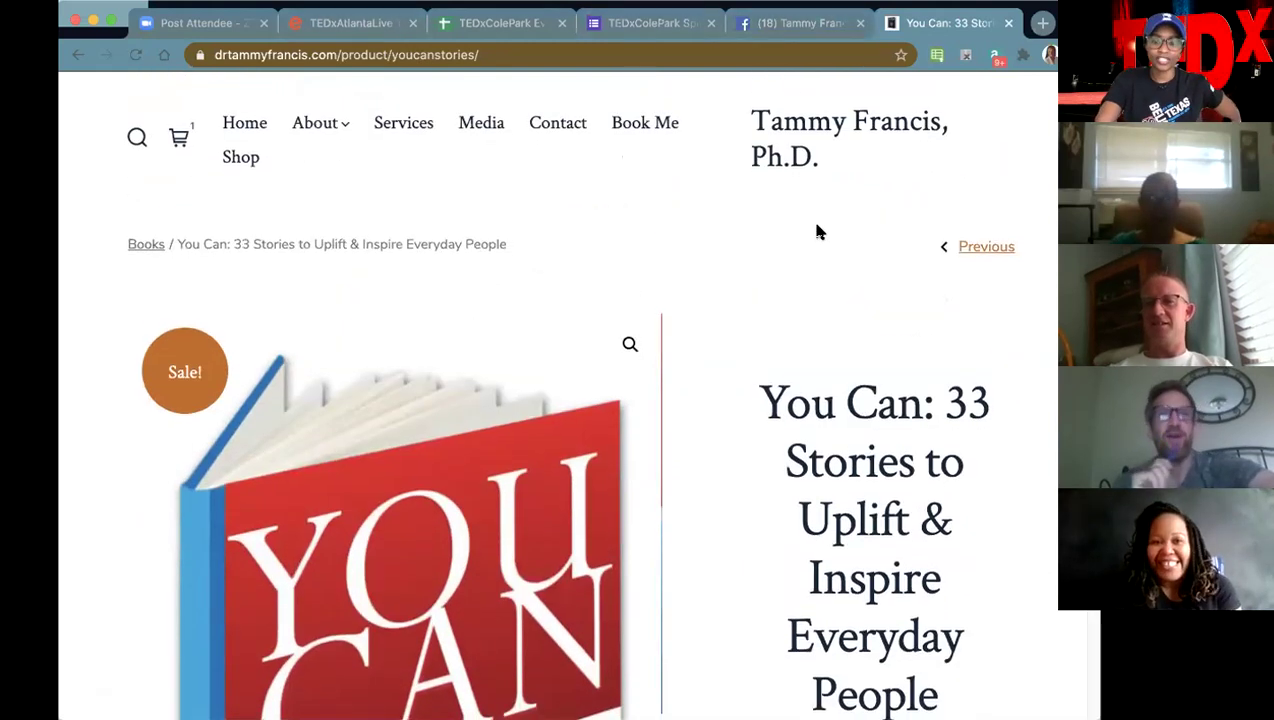
{"action": "scroll", "coordinate": [815, 117], "scroll_direction": "down", "scroll_amount": 2}
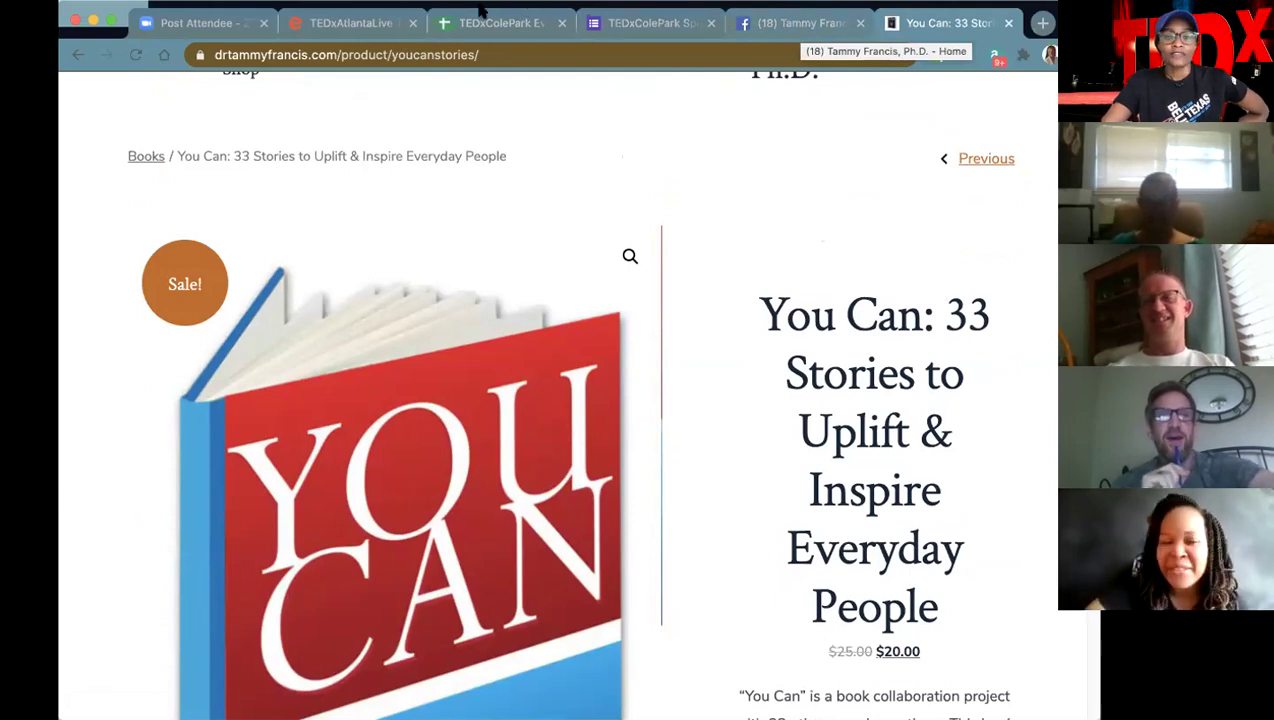
{"action": "left_click", "coordinate": [200, 20]}
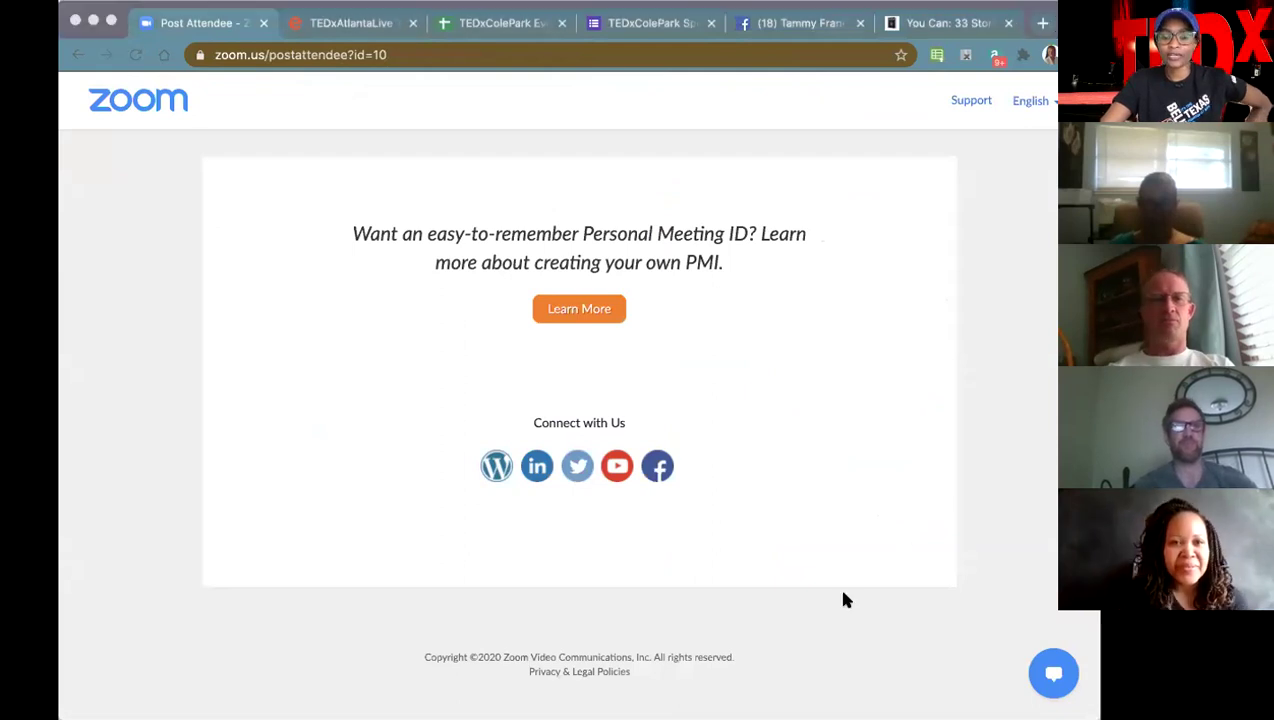
- Switch back to the TEDxColePark Milestone Action Items spreadsheet tab
{"action": "left_click", "coordinate": [512, 24]}
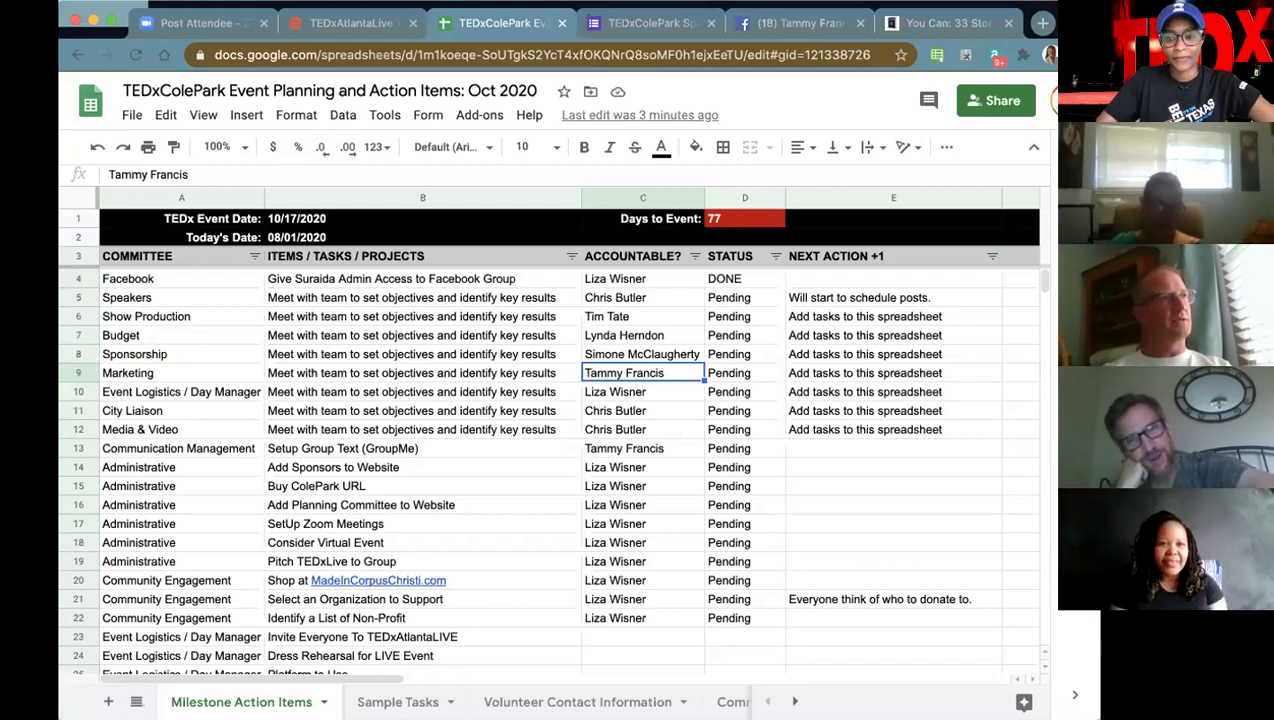
- Replace the You Can book page with itsmoose.com and scroll through its home page
{"action": "left_click", "coordinate": [950, 22]}
{"action": "left_click", "coordinate": [805, 62]}
{"action": "type", "text": "itsmoose.com"}
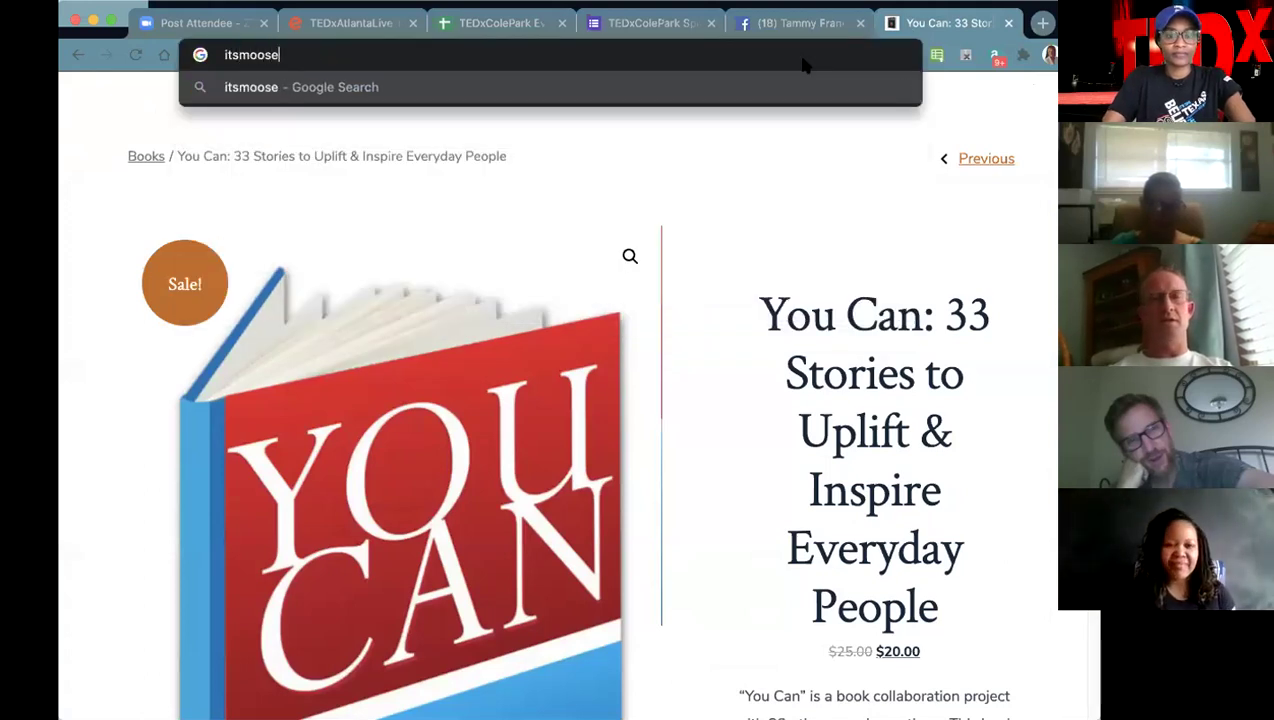
{"action": "key", "text": "Return"}
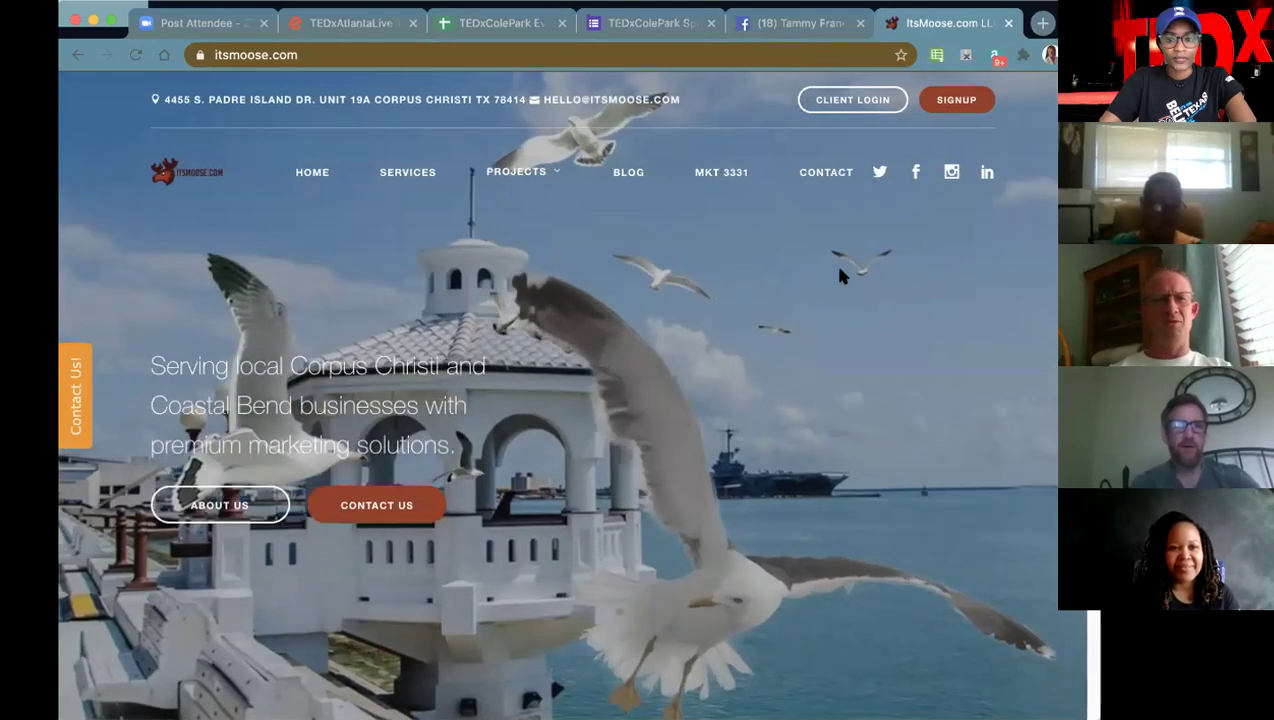
{"action": "scroll", "coordinate": [730, 420], "scroll_direction": "down", "scroll_amount": 4}
{"action": "scroll", "coordinate": [730, 500], "scroll_direction": "up", "scroll_amount": 4}
{"action": "scroll", "coordinate": [700, 408], "scroll_direction": "down", "scroll_amount": 6}
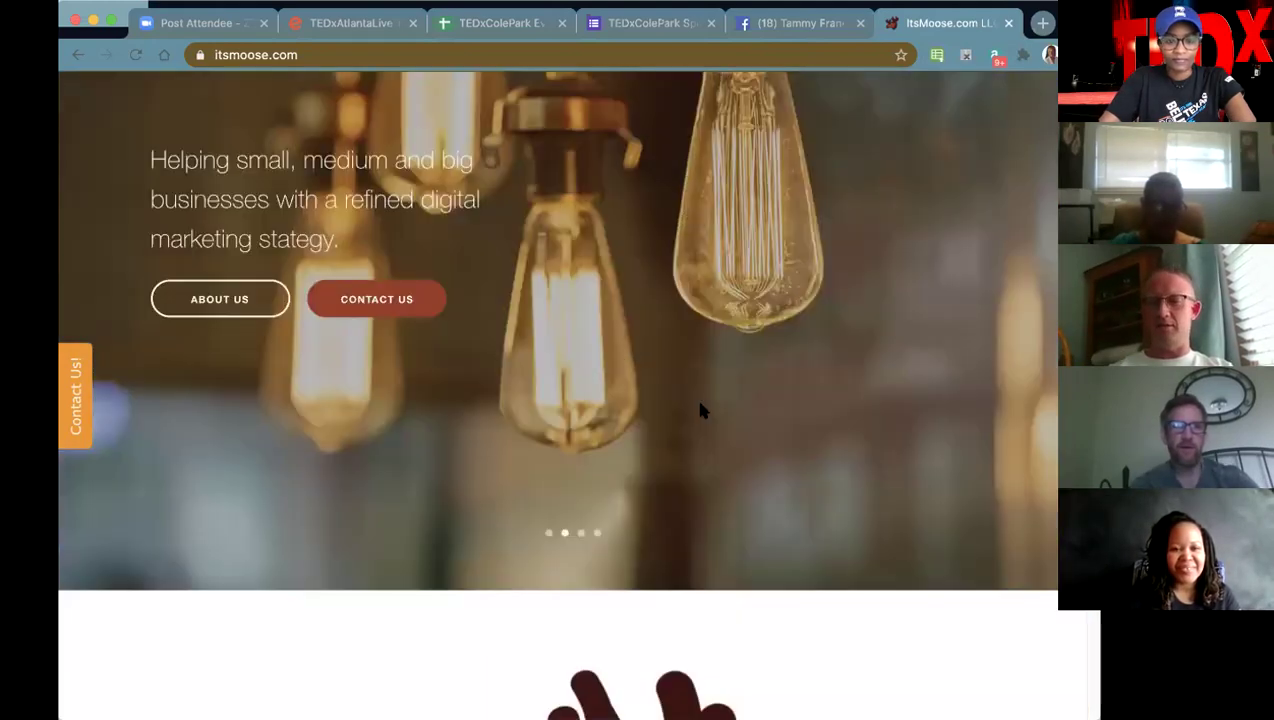
{"action": "scroll", "coordinate": [700, 410], "scroll_direction": "down", "scroll_amount": 7}
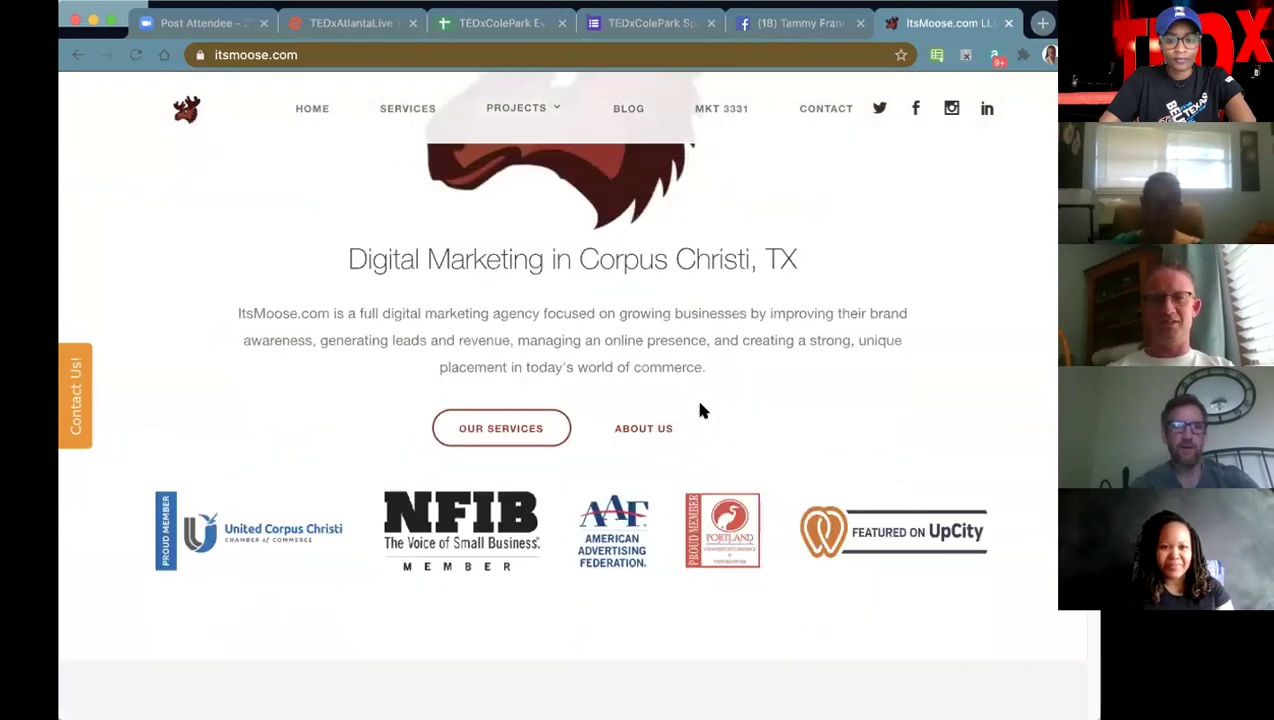
{"action": "scroll", "coordinate": [700, 410], "scroll_direction": "down", "scroll_amount": 3}
{"action": "scroll", "coordinate": [700, 410], "scroll_direction": "up", "scroll_amount": 5}
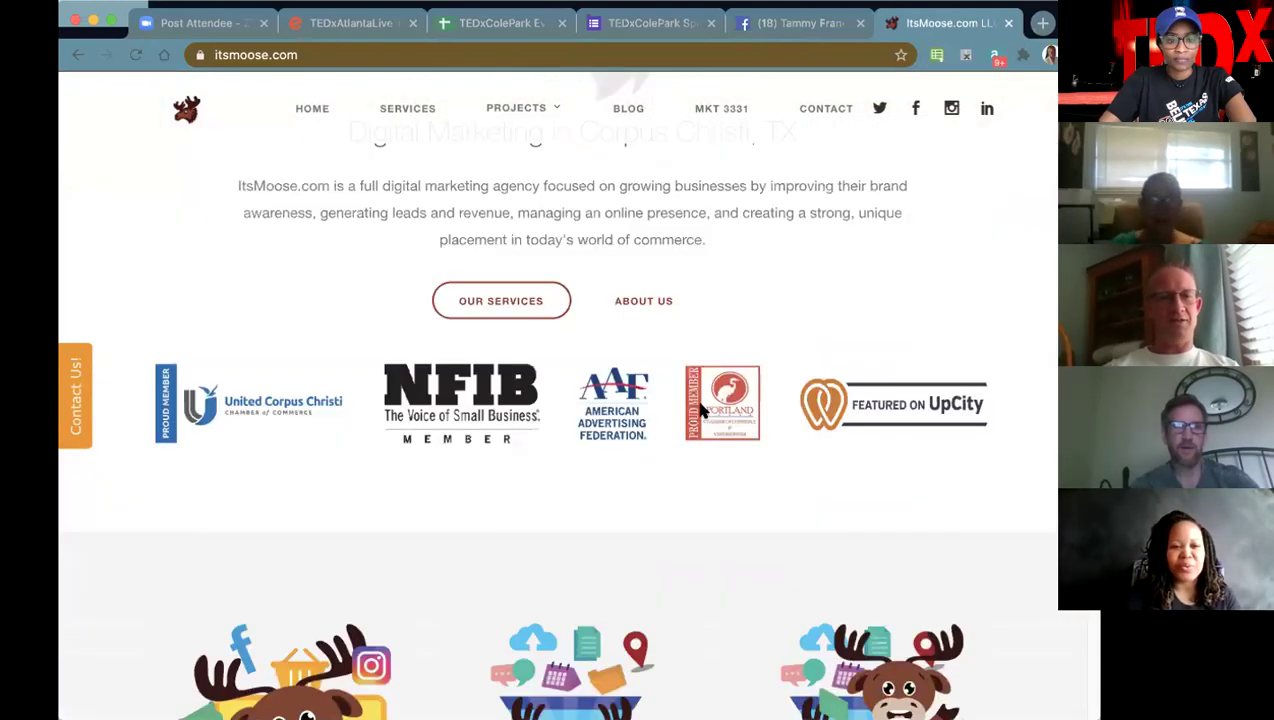
{"action": "scroll", "coordinate": [700, 410], "scroll_direction": "down", "scroll_amount": 8}
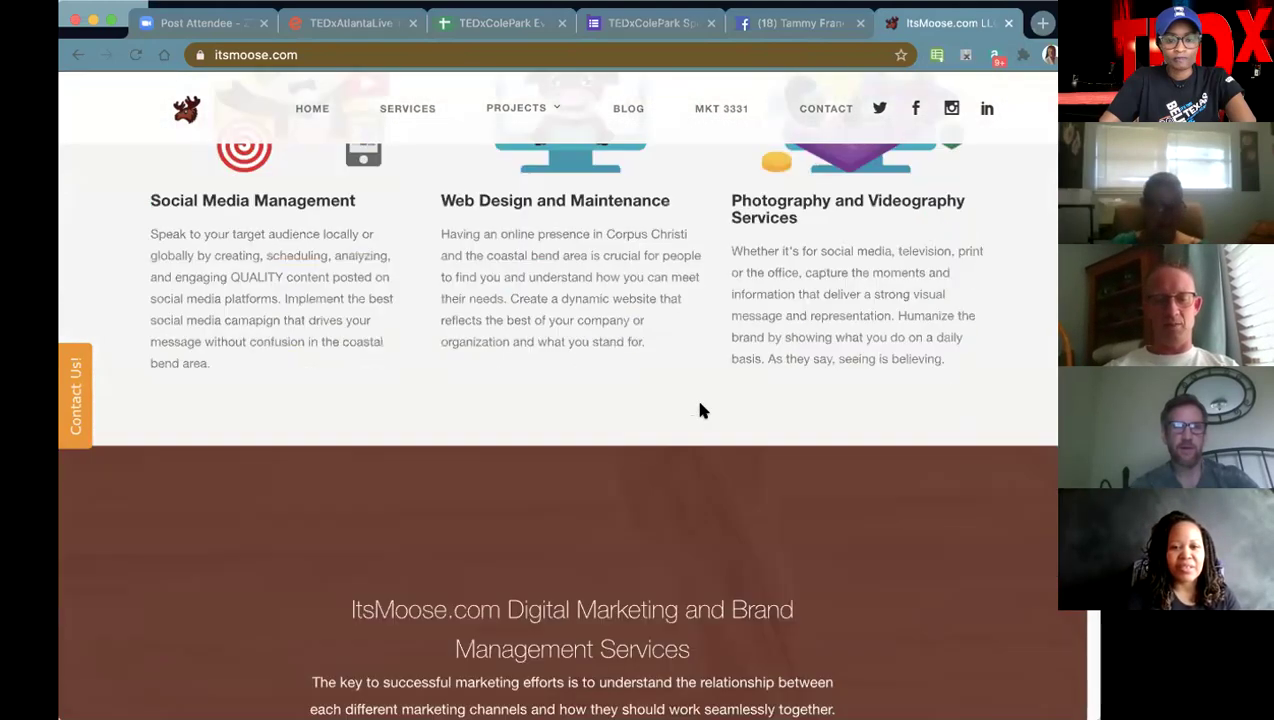
{"action": "scroll", "coordinate": [700, 404], "scroll_direction": "down", "scroll_amount": 3}
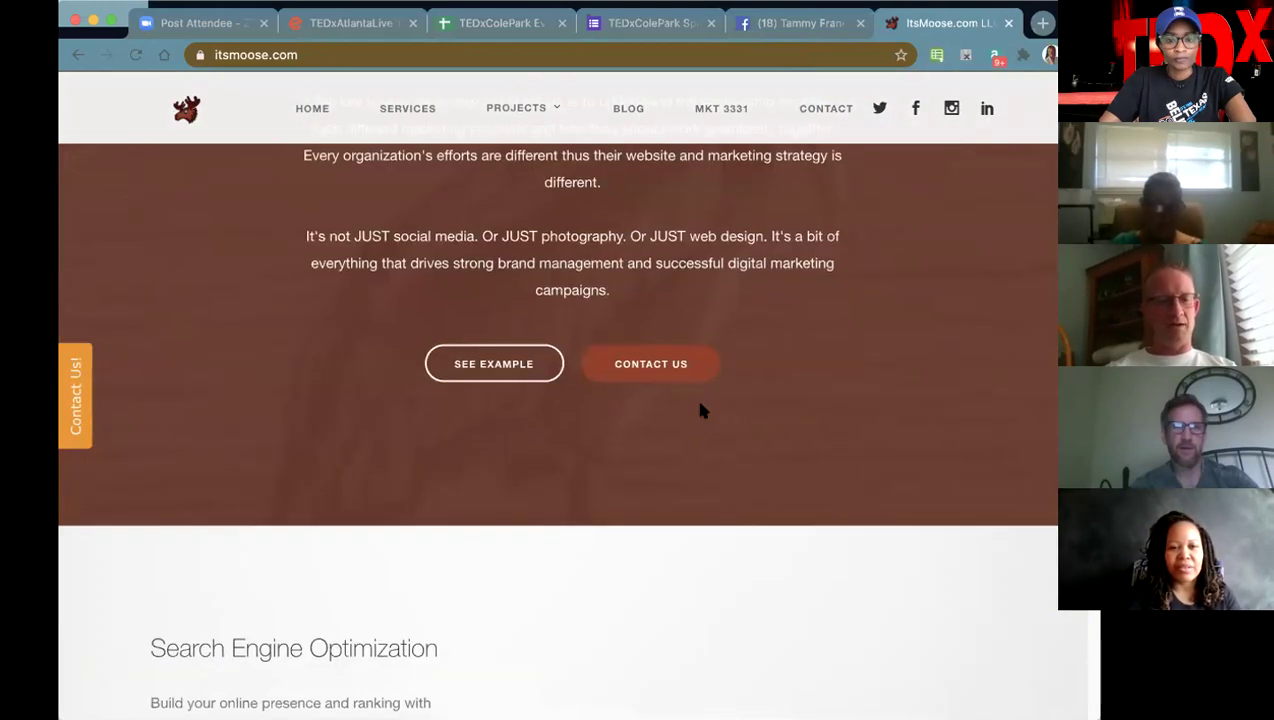
- Follow the SEE EXAMPLE link and scroll through the services, reviews and location sections
{"action": "left_click", "coordinate": [512, 360]}
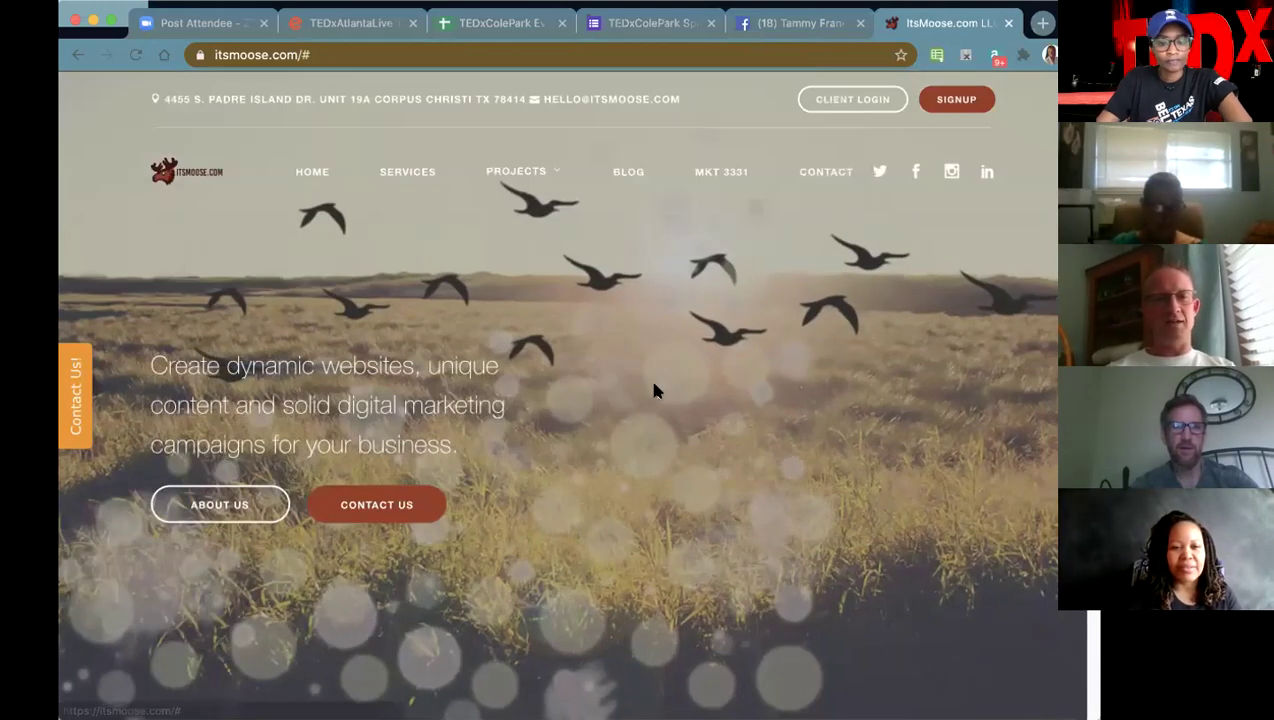
{"action": "scroll", "coordinate": [615, 383], "scroll_direction": "down", "scroll_amount": 5}
{"action": "scroll", "coordinate": [615, 383], "scroll_direction": "down", "scroll_amount": 5}
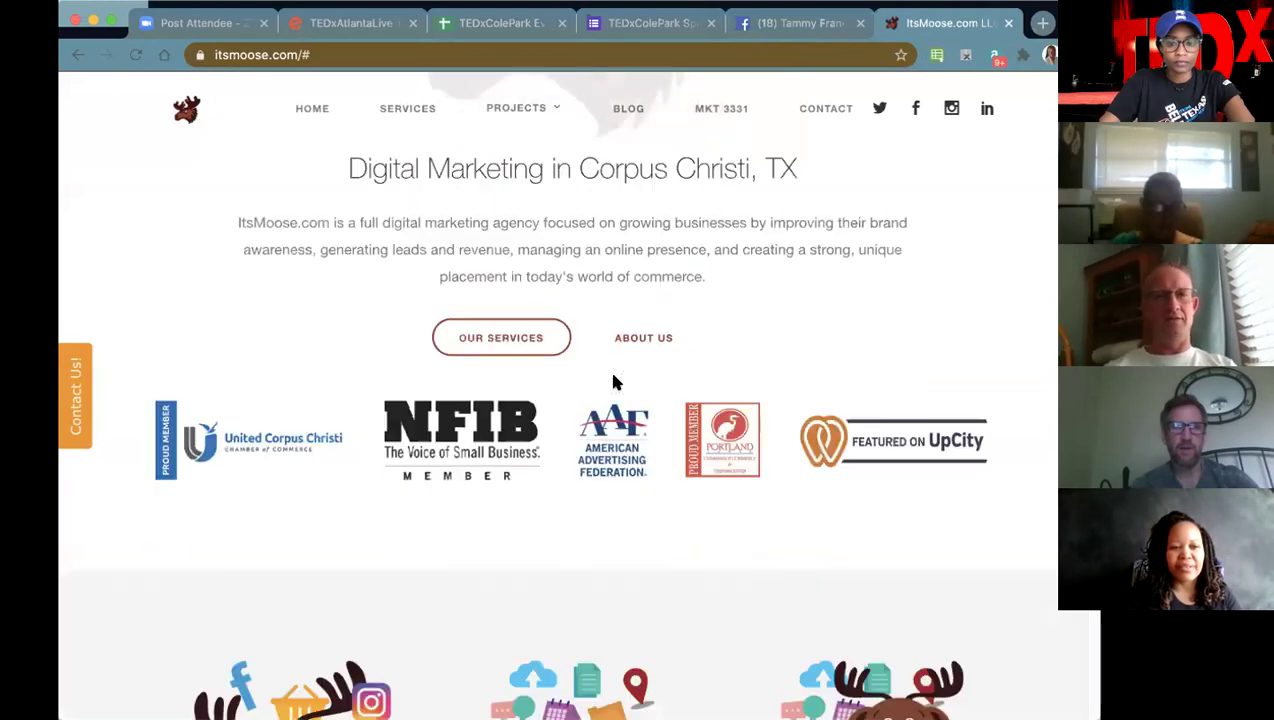
{"action": "scroll", "coordinate": [648, 342], "scroll_direction": "down", "scroll_amount": 10}
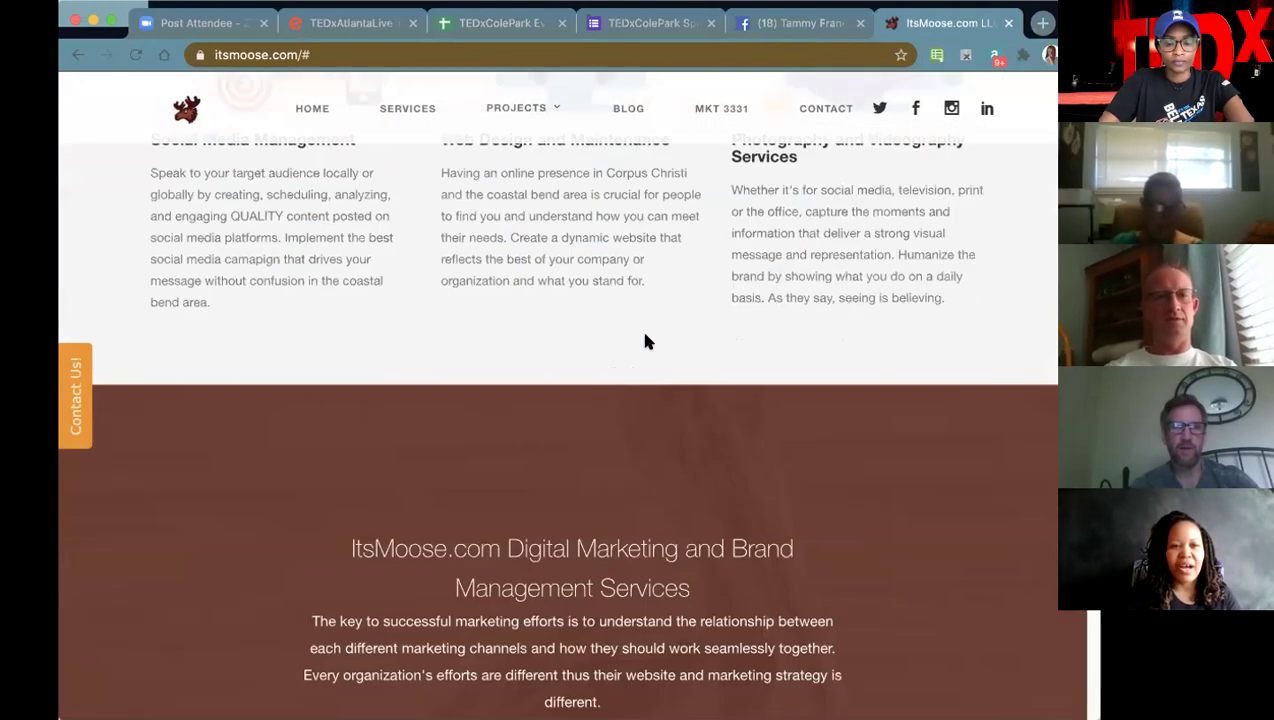
{"action": "scroll", "coordinate": [646, 338], "scroll_direction": "down", "scroll_amount": 6}
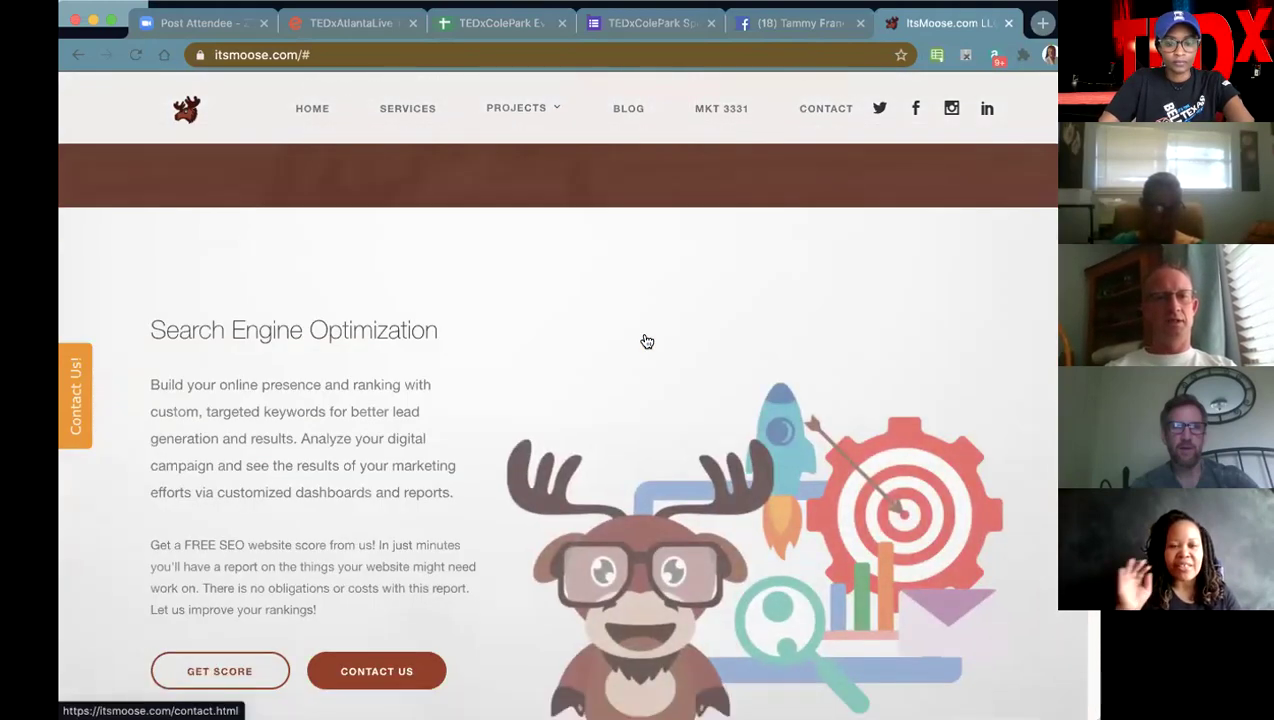
{"action": "scroll", "coordinate": [645, 340], "scroll_direction": "down", "scroll_amount": 3}
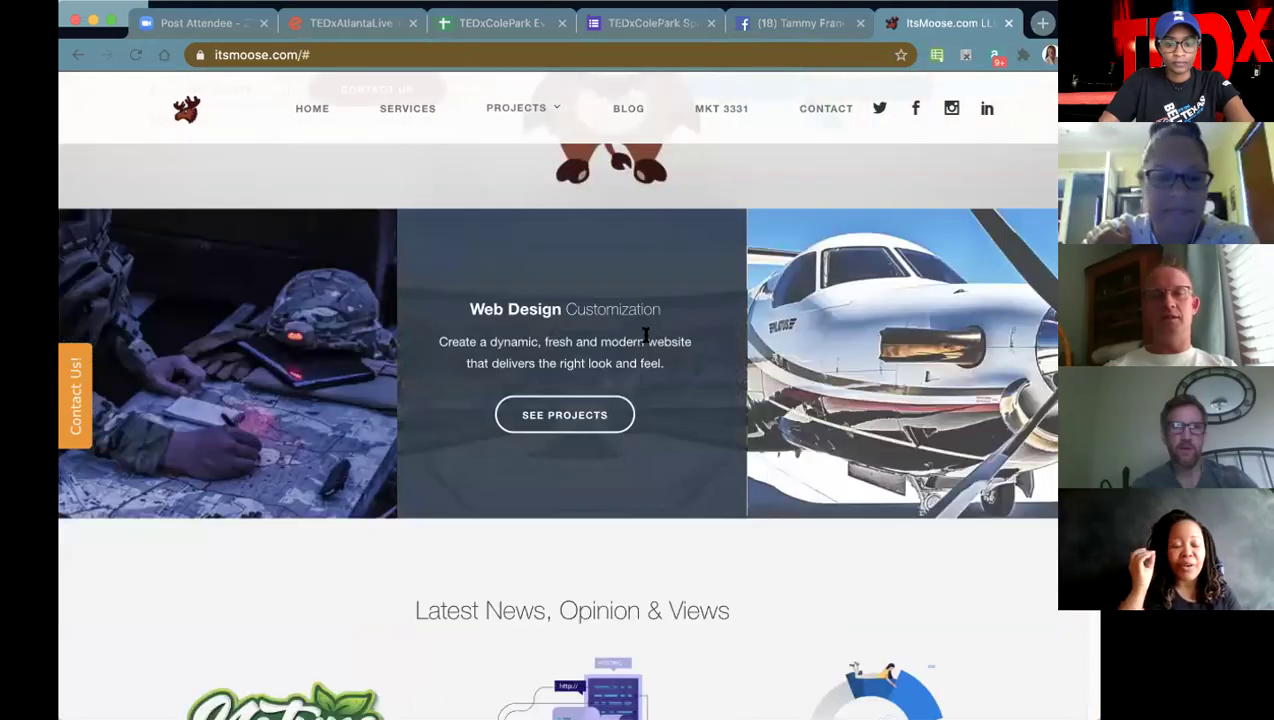
{"action": "scroll", "coordinate": [645, 338], "scroll_direction": "down", "scroll_amount": 10}
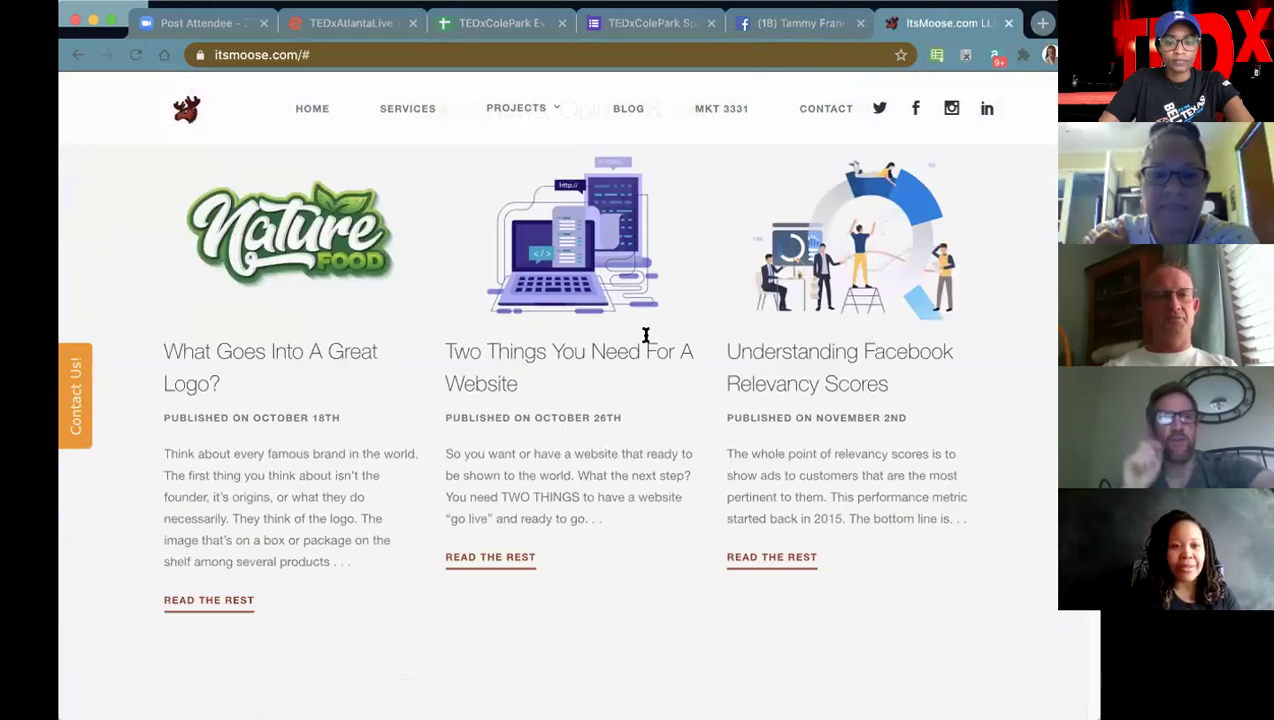
{"action": "scroll", "coordinate": [645, 340], "scroll_direction": "down", "scroll_amount": 7}
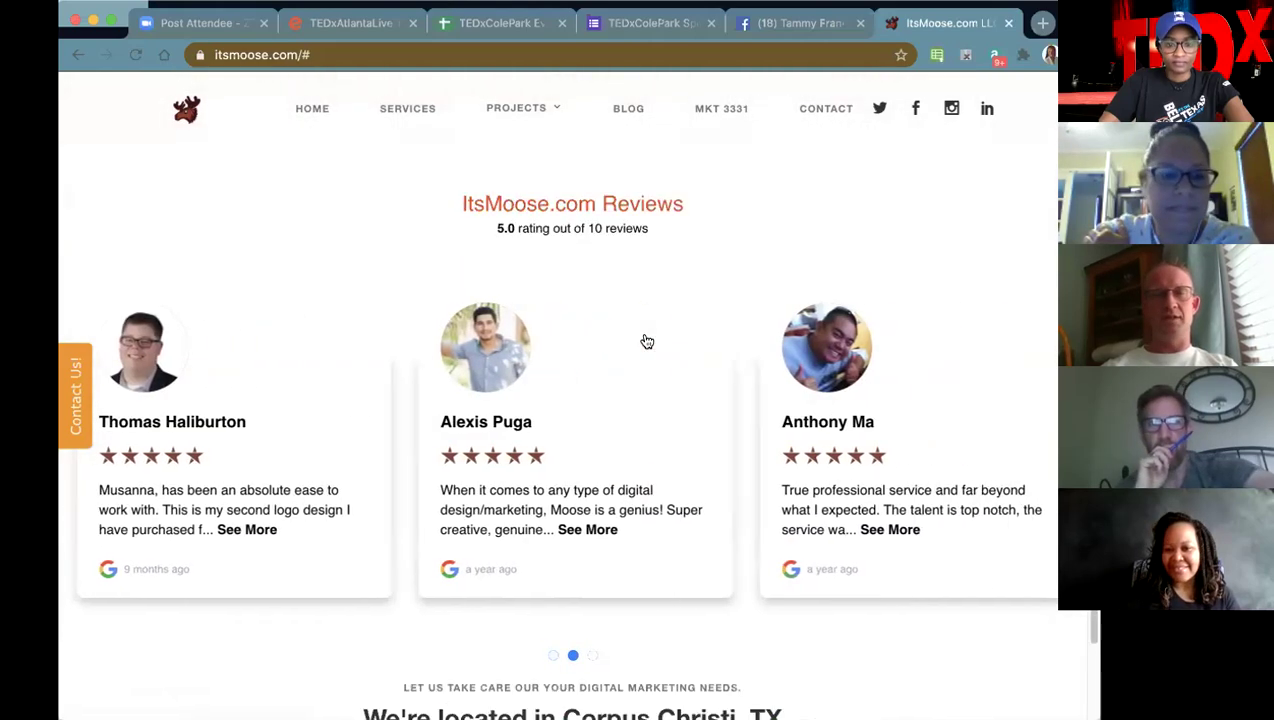
{"action": "scroll", "coordinate": [647, 340], "scroll_direction": "down", "scroll_amount": 8}
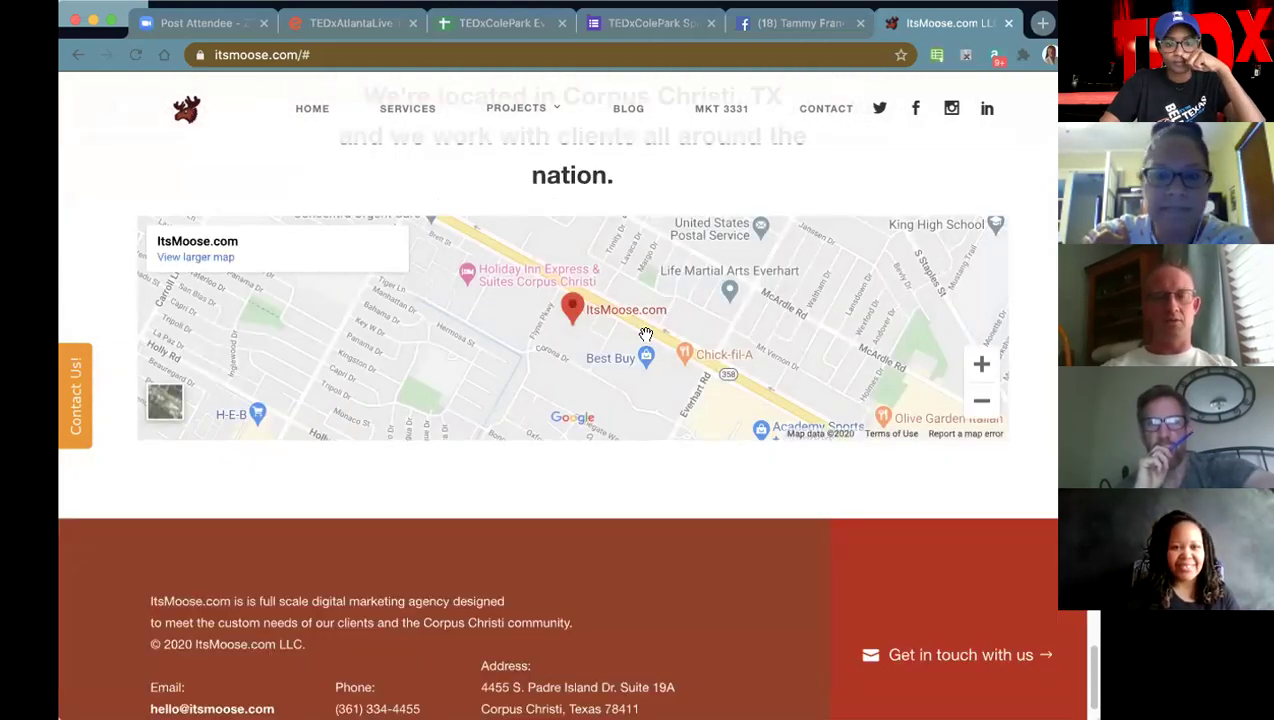
{"action": "scroll", "coordinate": [646, 334], "scroll_direction": "down", "scroll_amount": 2}
{"action": "scroll", "coordinate": [646, 334], "scroll_direction": "up", "scroll_amount": 20}
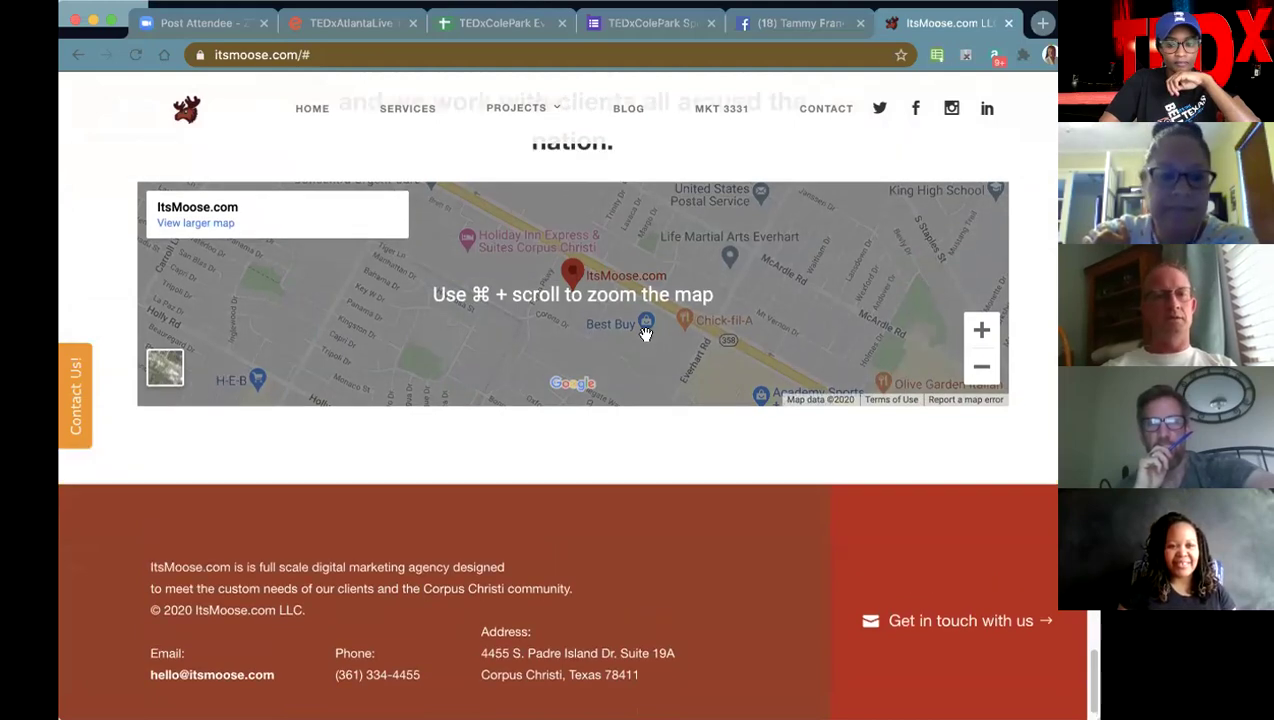
{"action": "scroll", "coordinate": [645, 337], "scroll_direction": "up", "scroll_amount": 15}
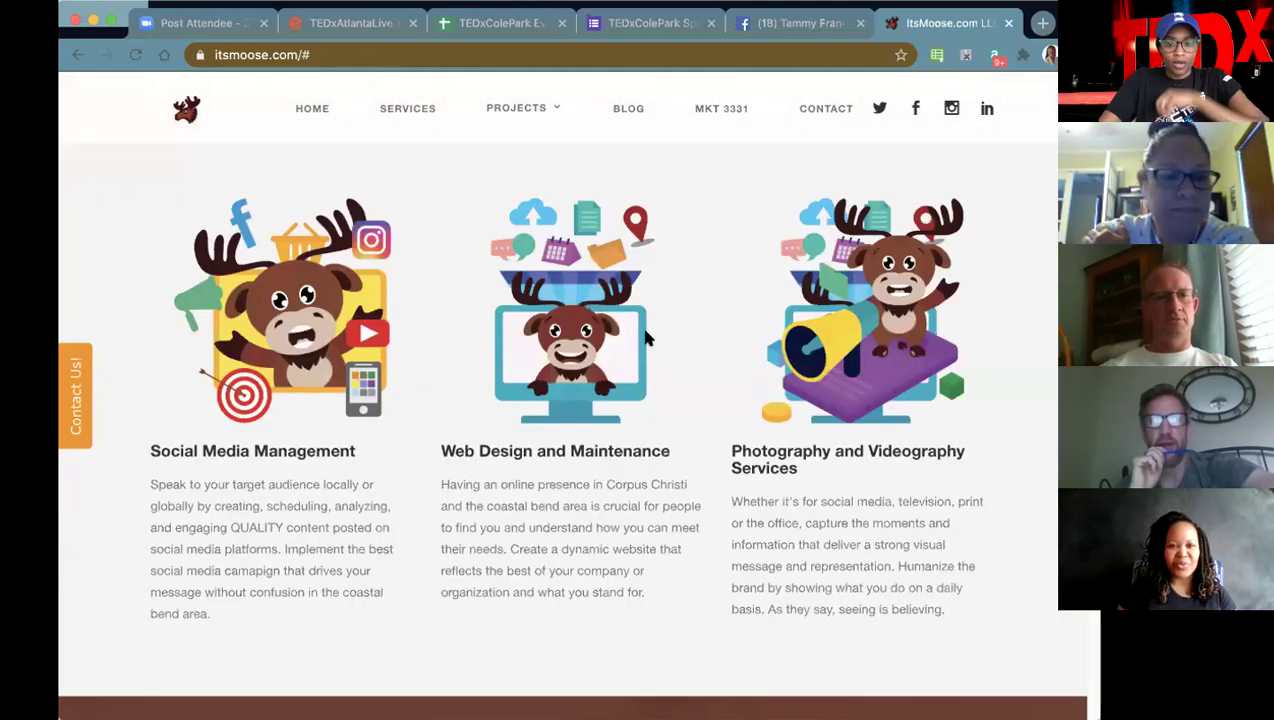
{"action": "scroll", "coordinate": [645, 338], "scroll_direction": "up", "scroll_amount": 1}
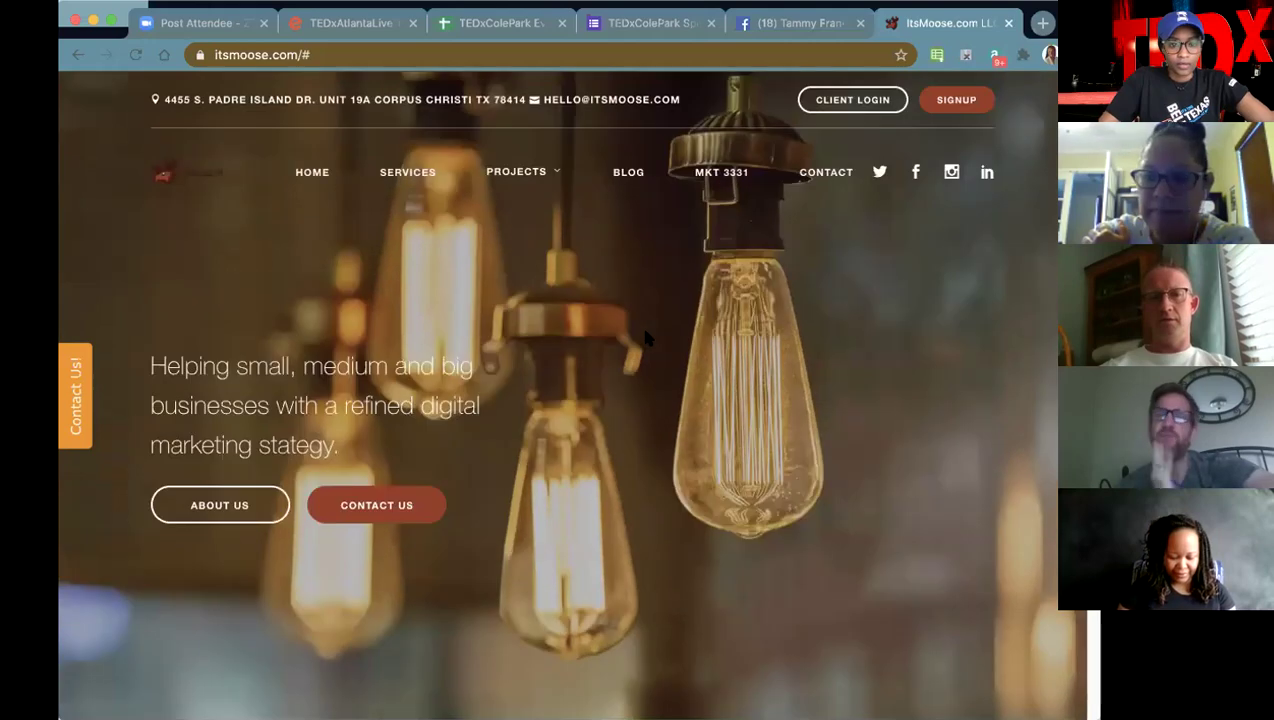
- Scan the seven offerings on the ItsMoose services page, then return to the TEDxColePark spreadsheet tab
{"action": "left_click", "coordinate": [410, 173]}
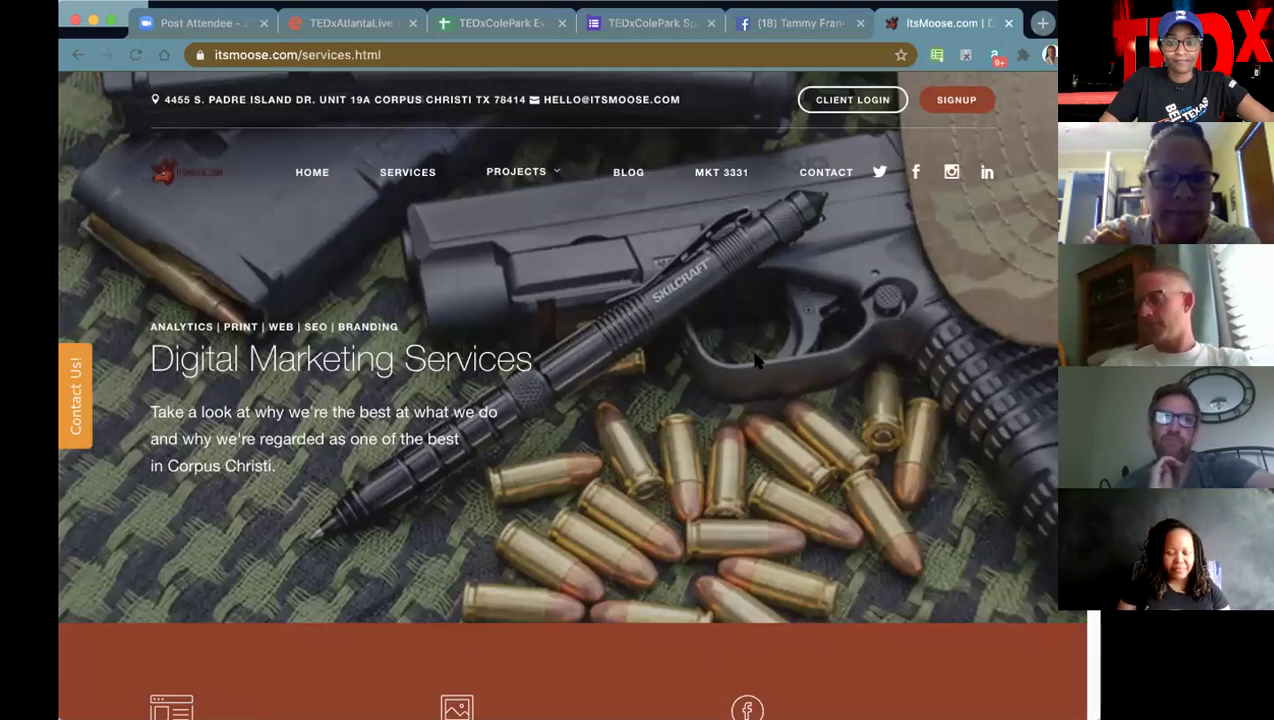
{"action": "scroll", "coordinate": [757, 362], "scroll_direction": "down", "scroll_amount": 5}
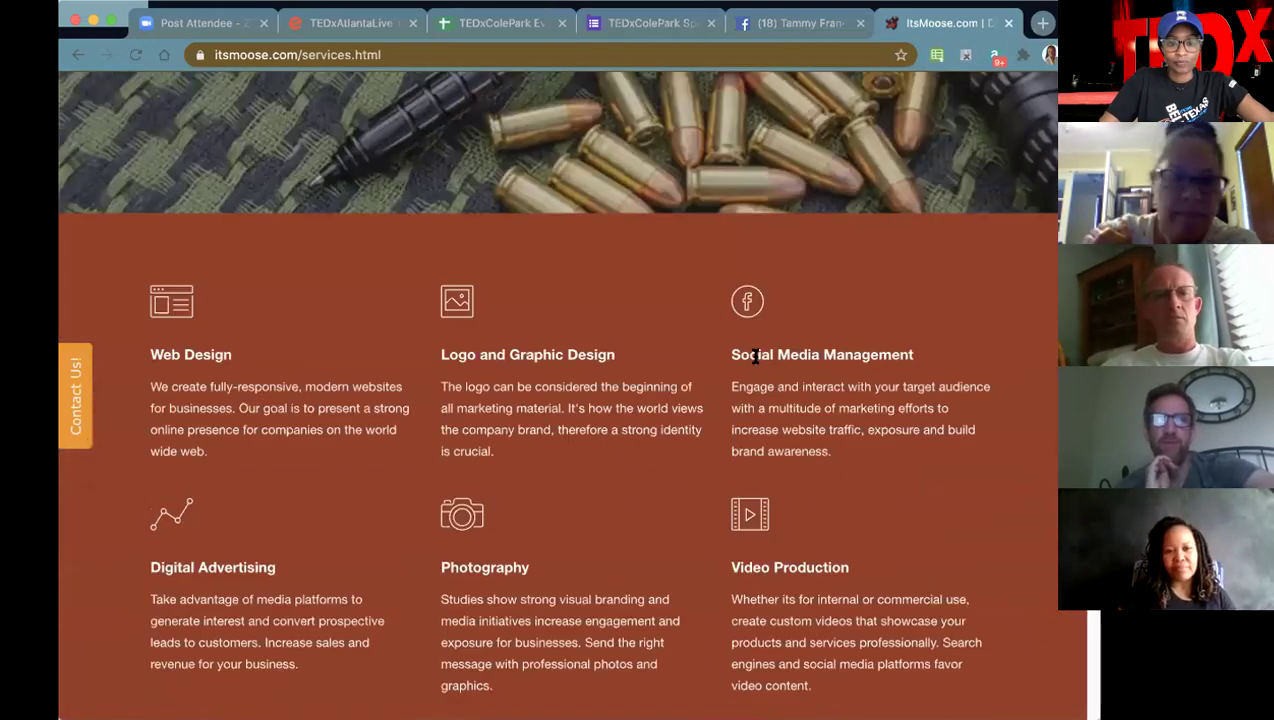
{"action": "scroll", "coordinate": [757, 357], "scroll_direction": "down", "scroll_amount": 4}
{"action": "scroll", "coordinate": [273, 318], "scroll_direction": "up", "scroll_amount": 4}
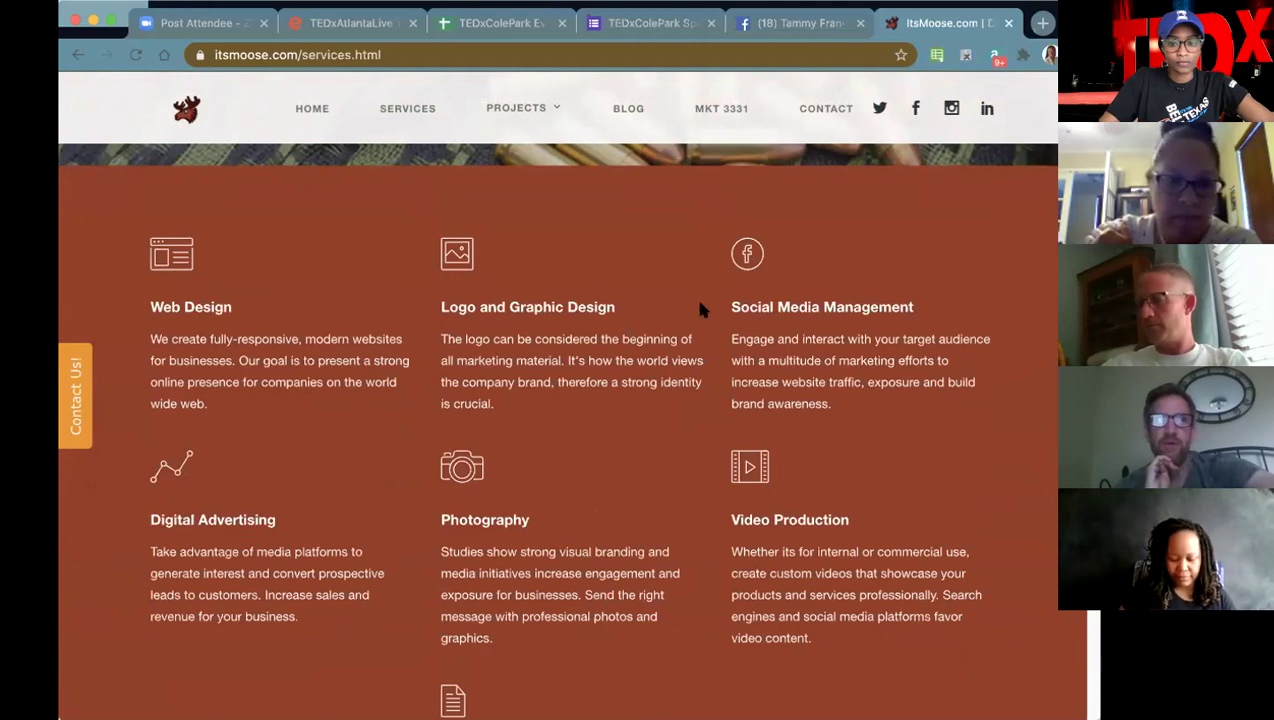
{"action": "scroll", "coordinate": [619, 526], "scroll_direction": "down", "scroll_amount": 2}
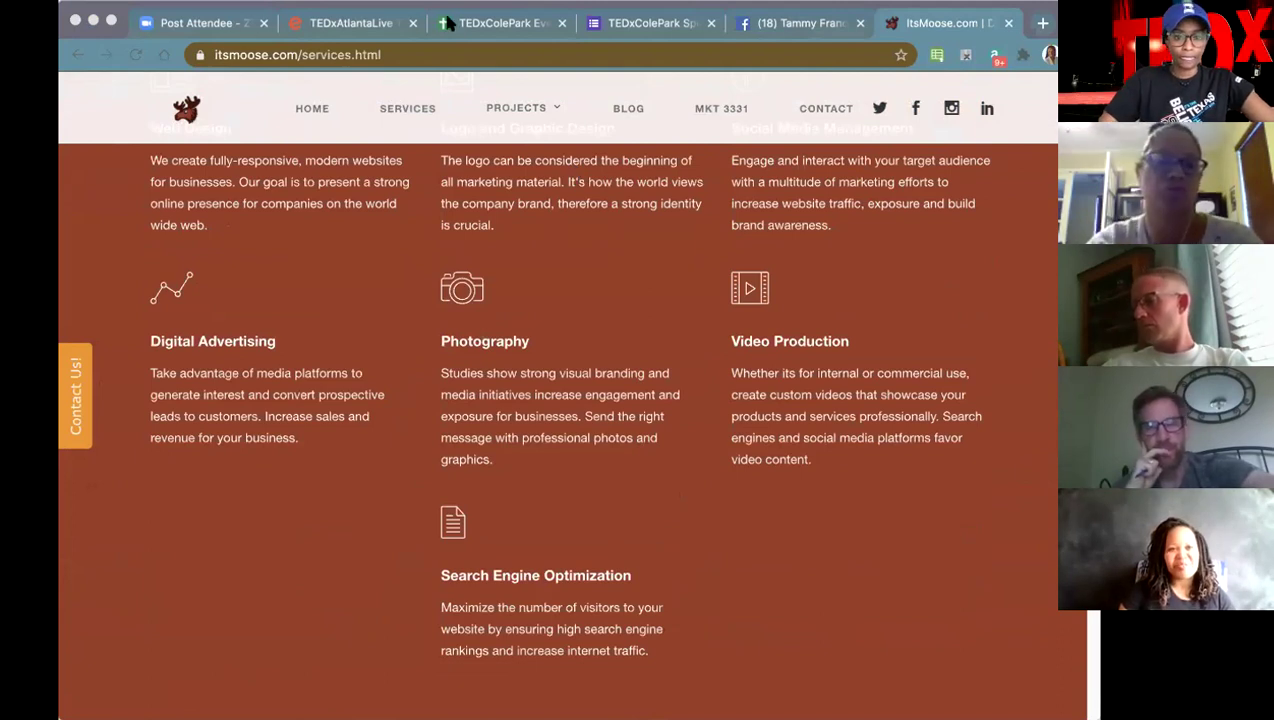
{"action": "left_click", "coordinate": [500, 22]}
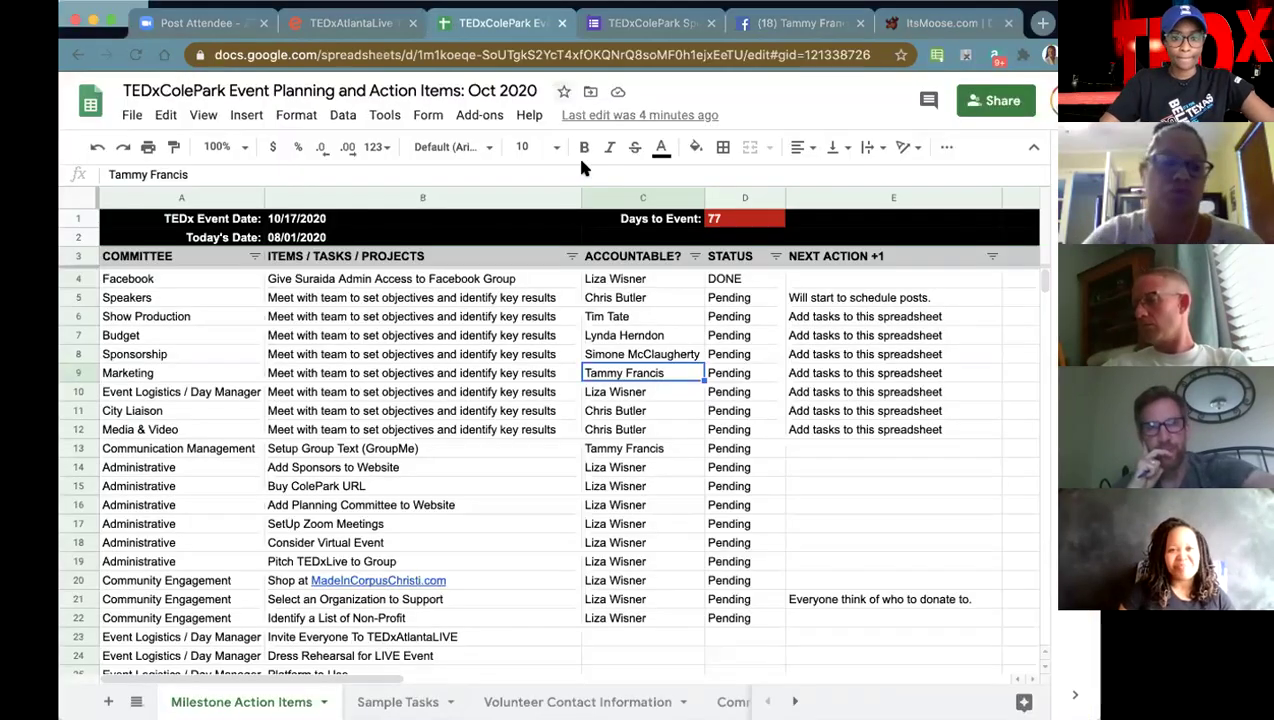
{"action": "left_click", "coordinate": [329, 395]}
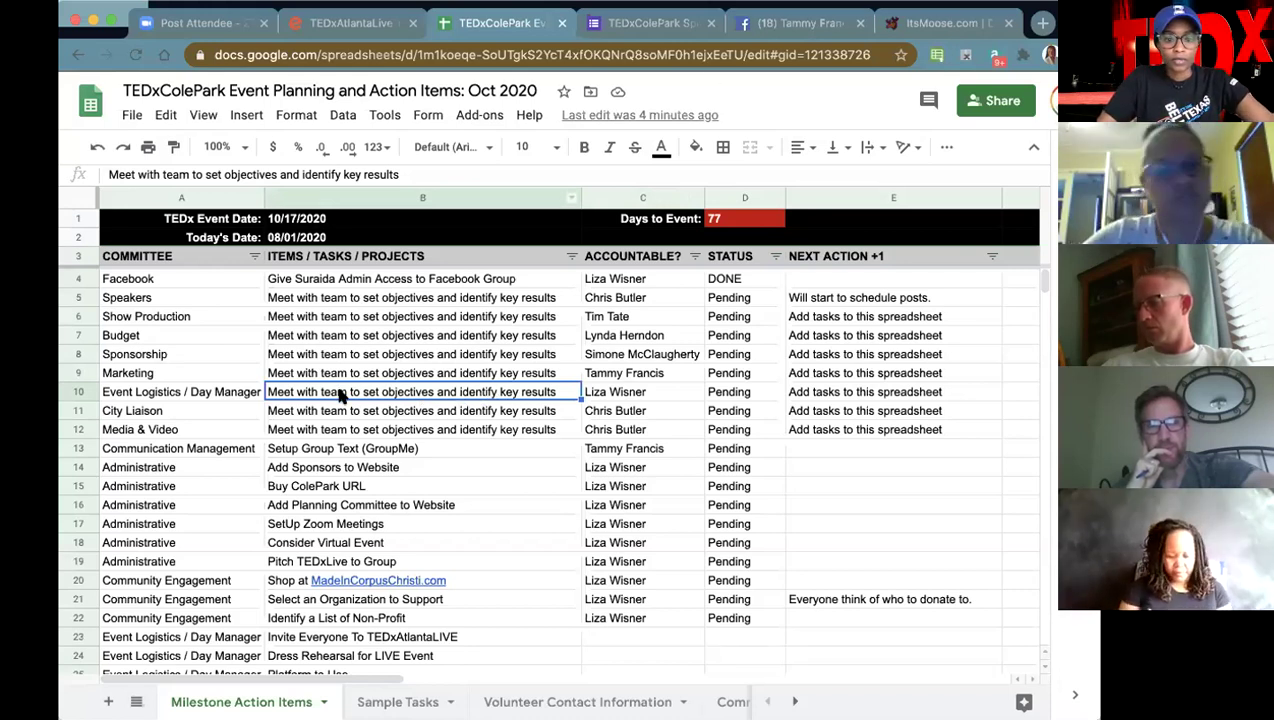
{"action": "left_click", "coordinate": [643, 397]}
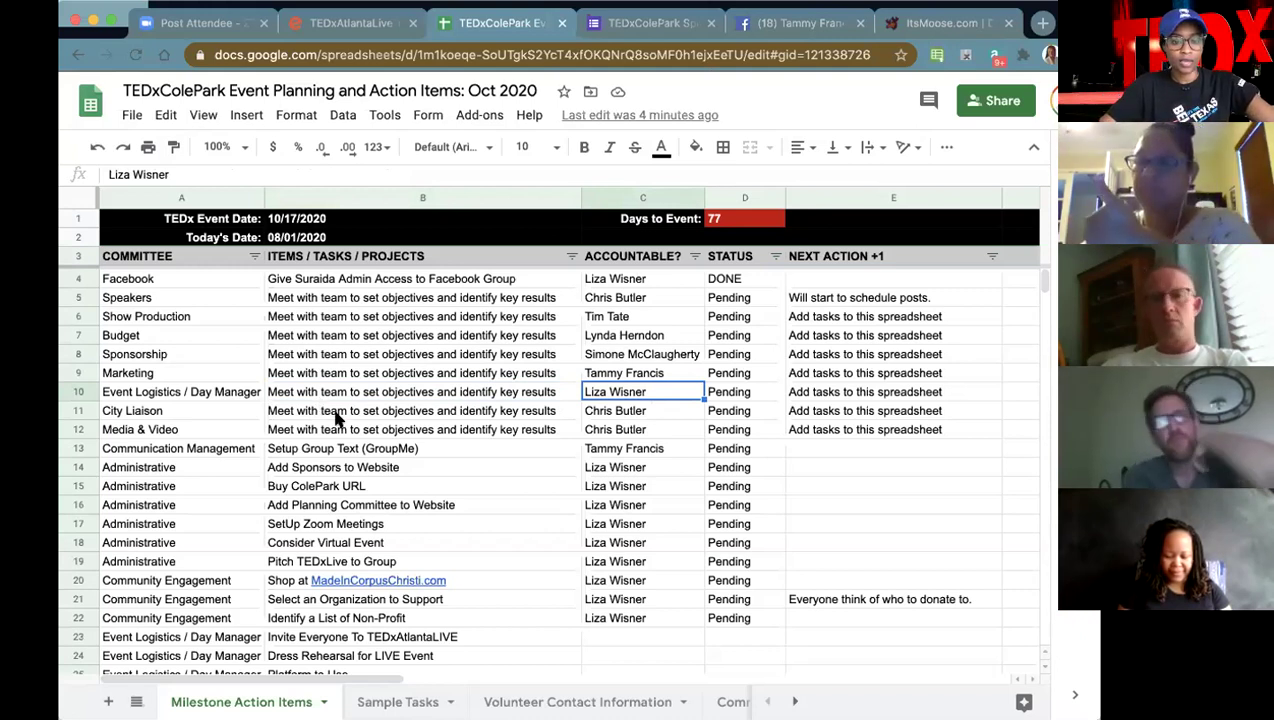
{"action": "left_click", "coordinate": [389, 415]}
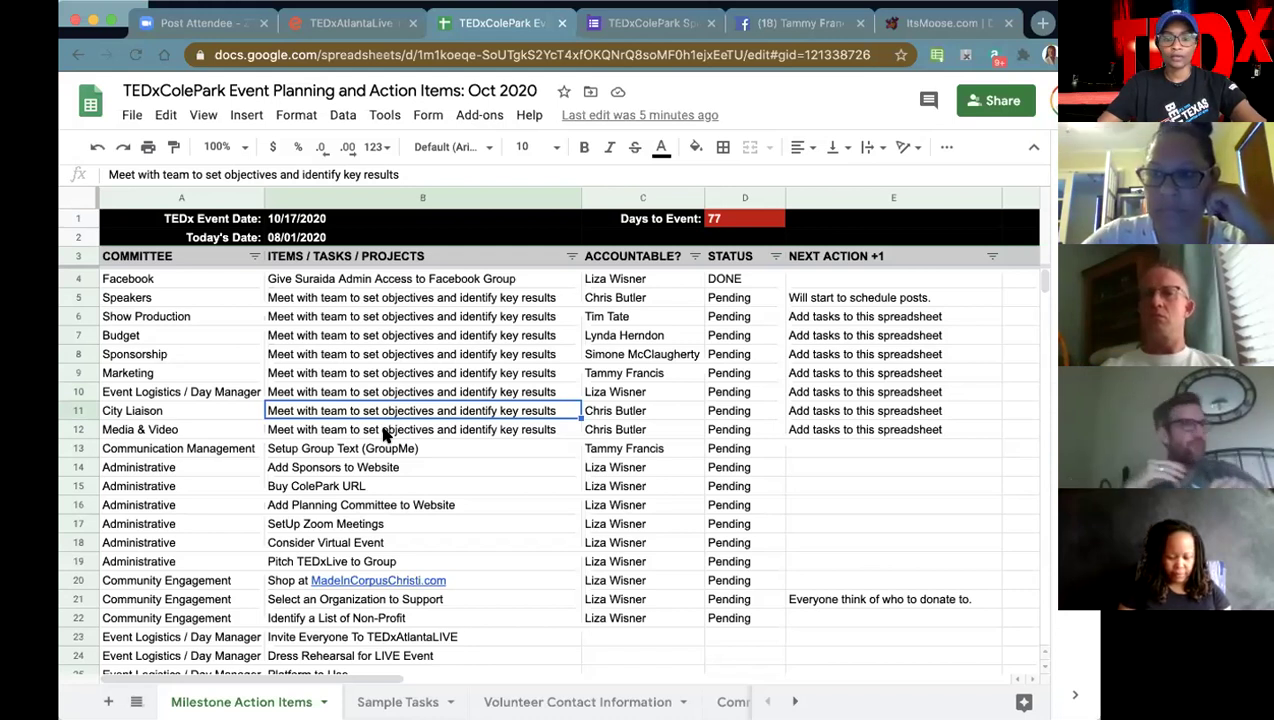
{"action": "left_click", "coordinate": [384, 433]}
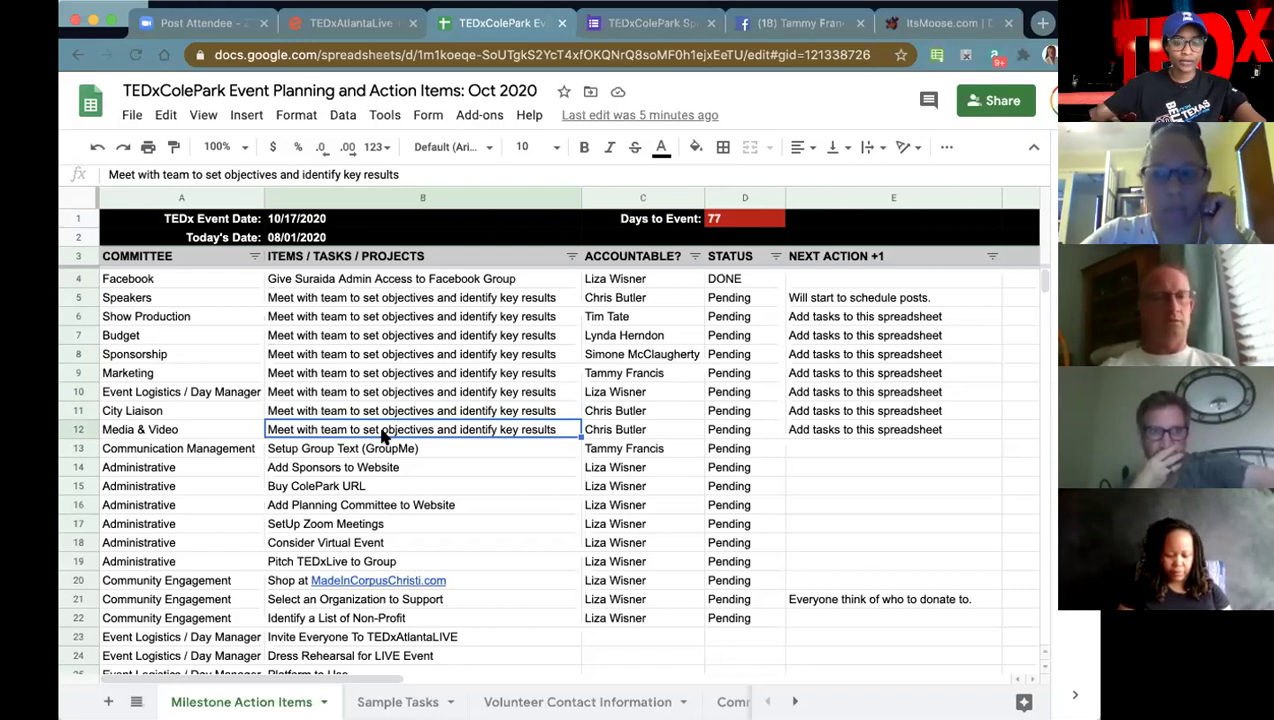
{"action": "double_click", "coordinate": [197, 316]}
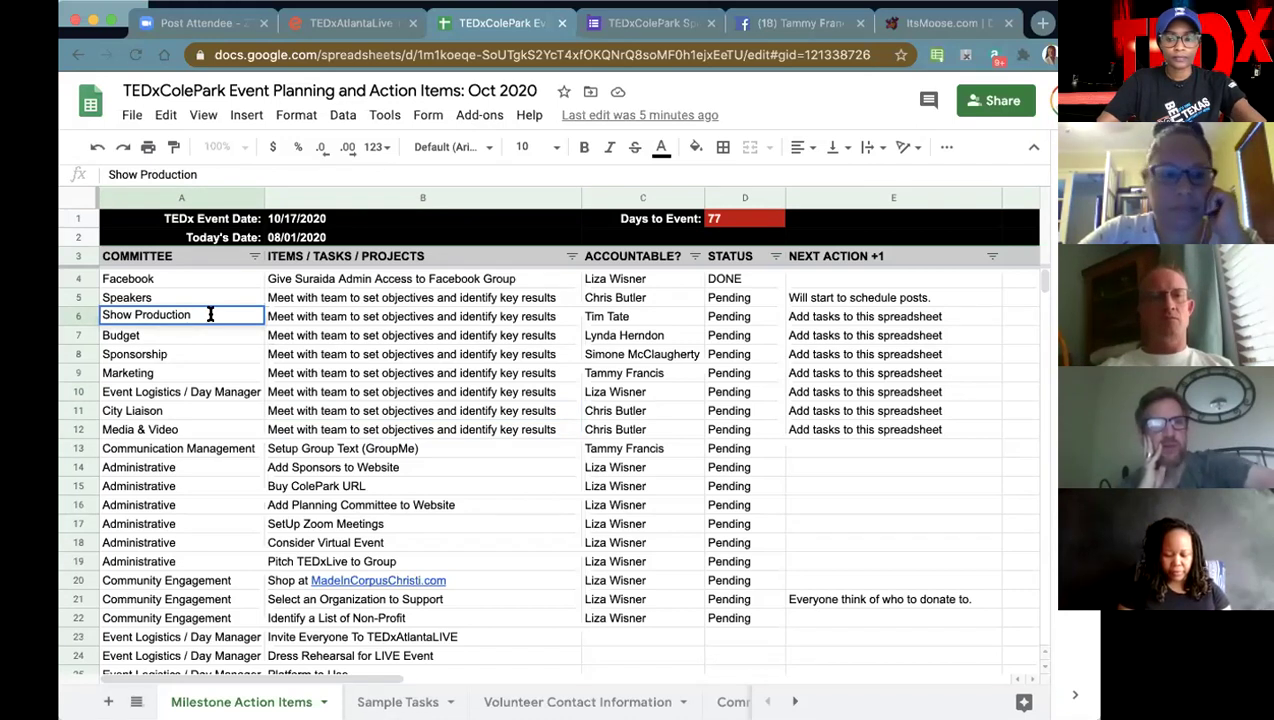
- Append 'Media and Video' to the Show Production committee name in A6 and commit it
{"action": "type", "text": "Media and "}
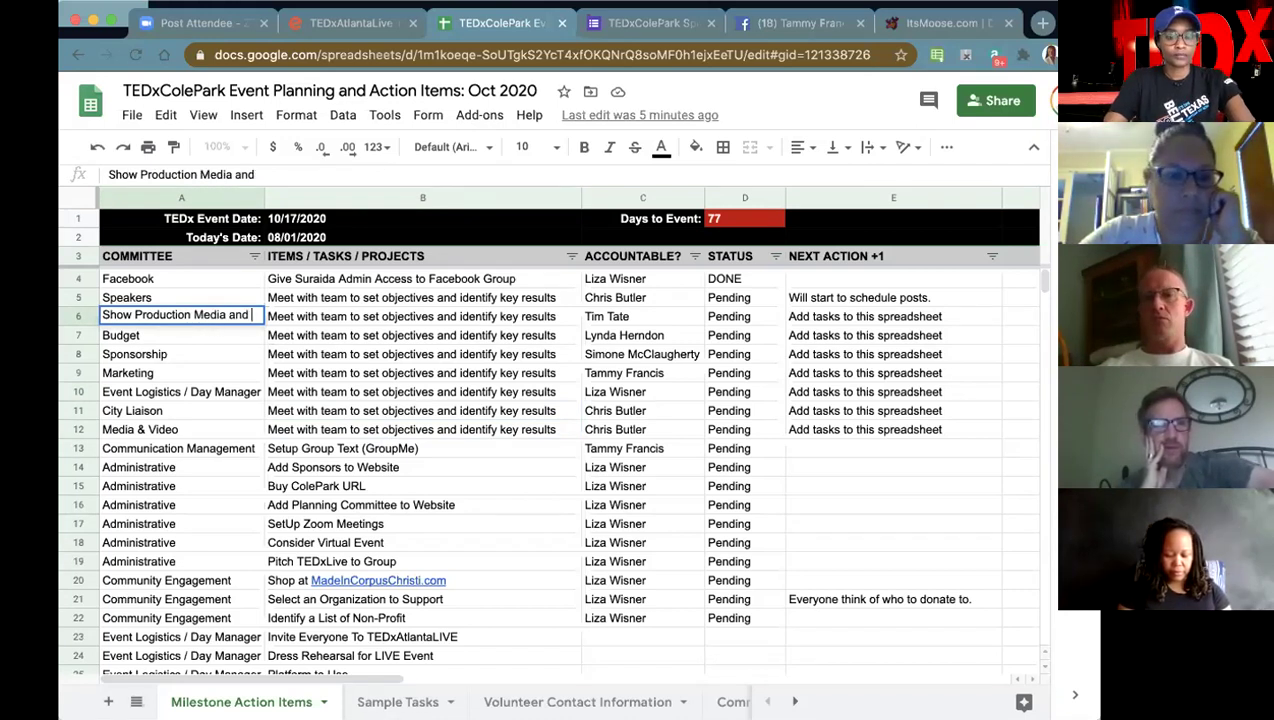
{"action": "type", "text": "Video"}
{"action": "left_click", "coordinate": [410, 410]}
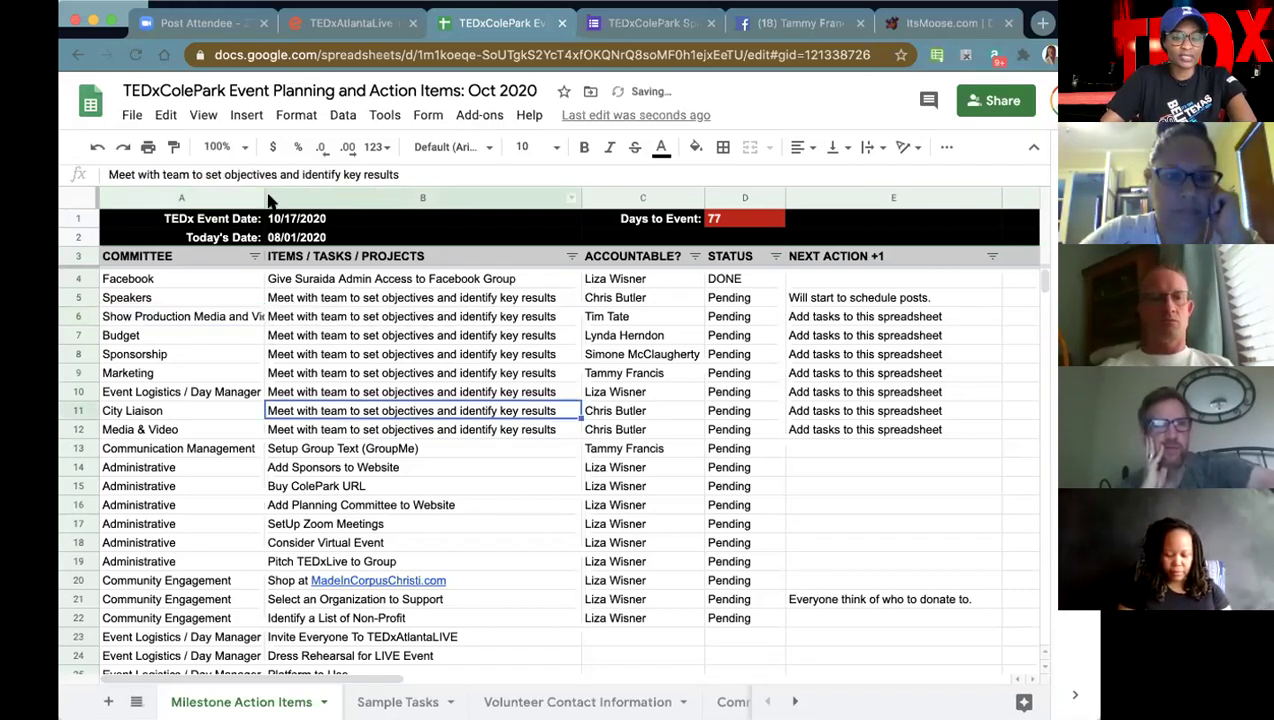
{"action": "double_click", "coordinate": [265, 197]}
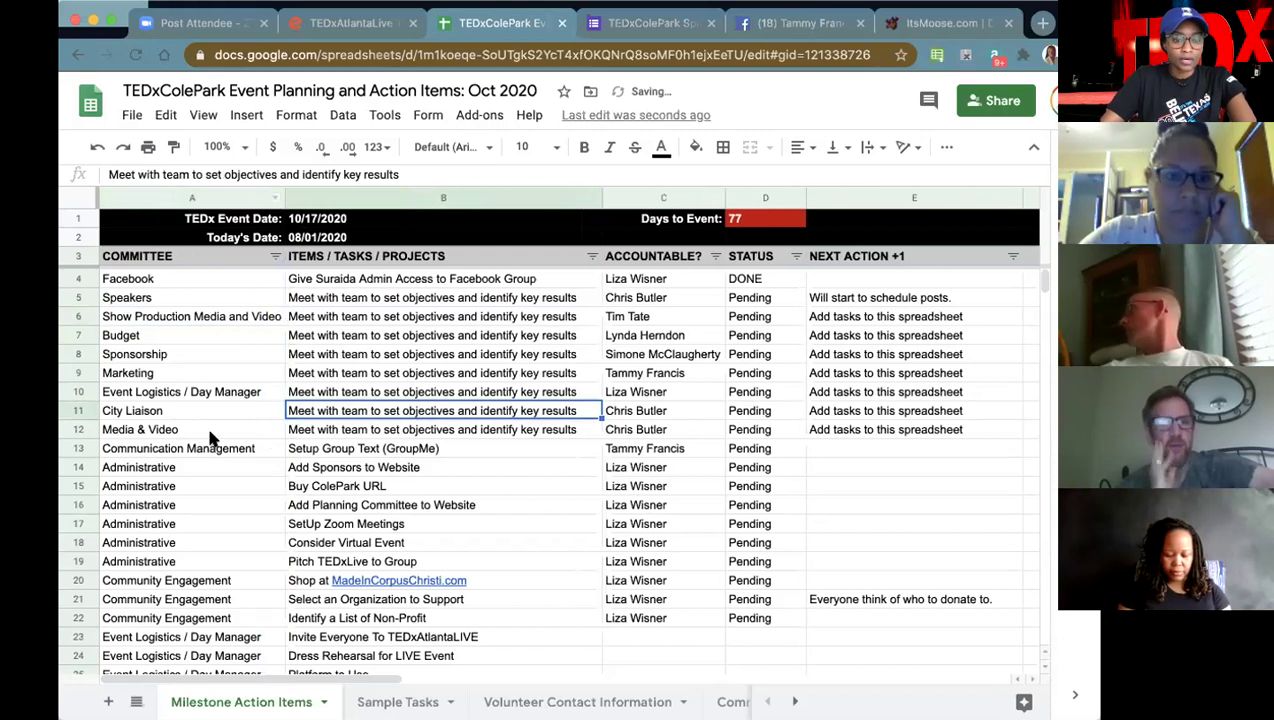
{"action": "left_click", "coordinate": [250, 431]}
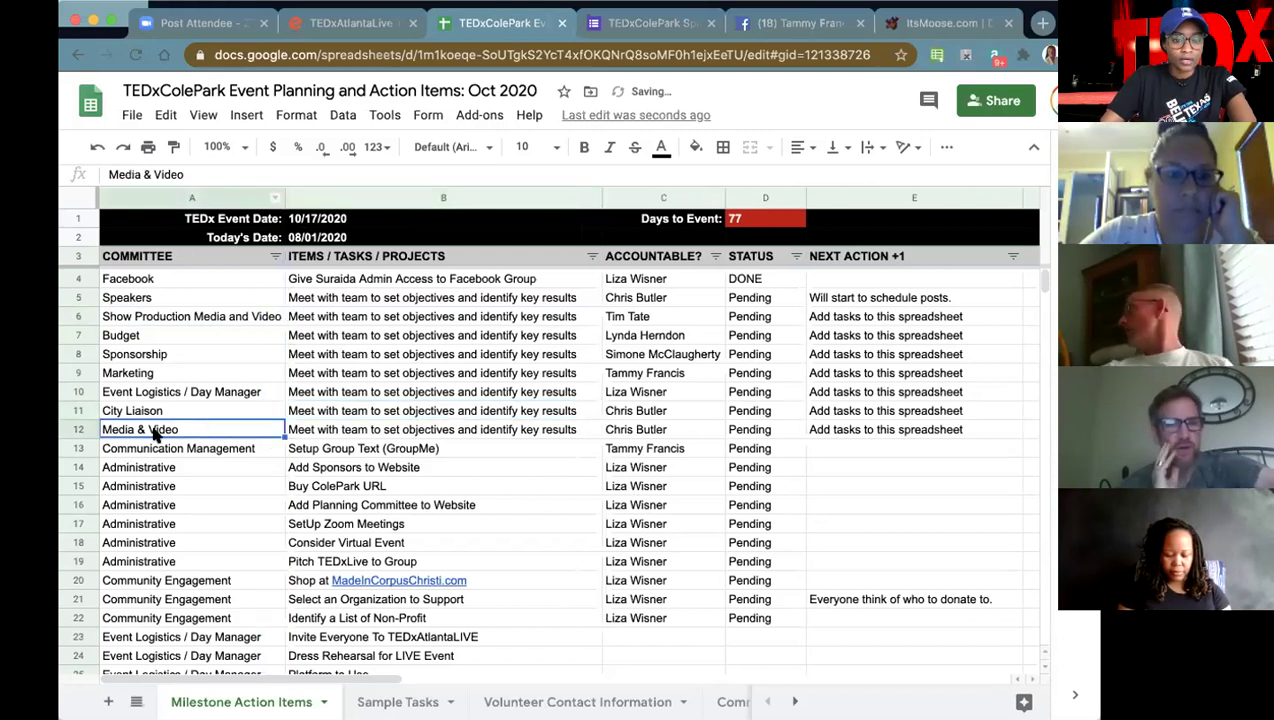
- Delete the Media & Video row and set the Setup Group Text task's status to DONE
{"action": "right_click", "coordinate": [77, 430]}
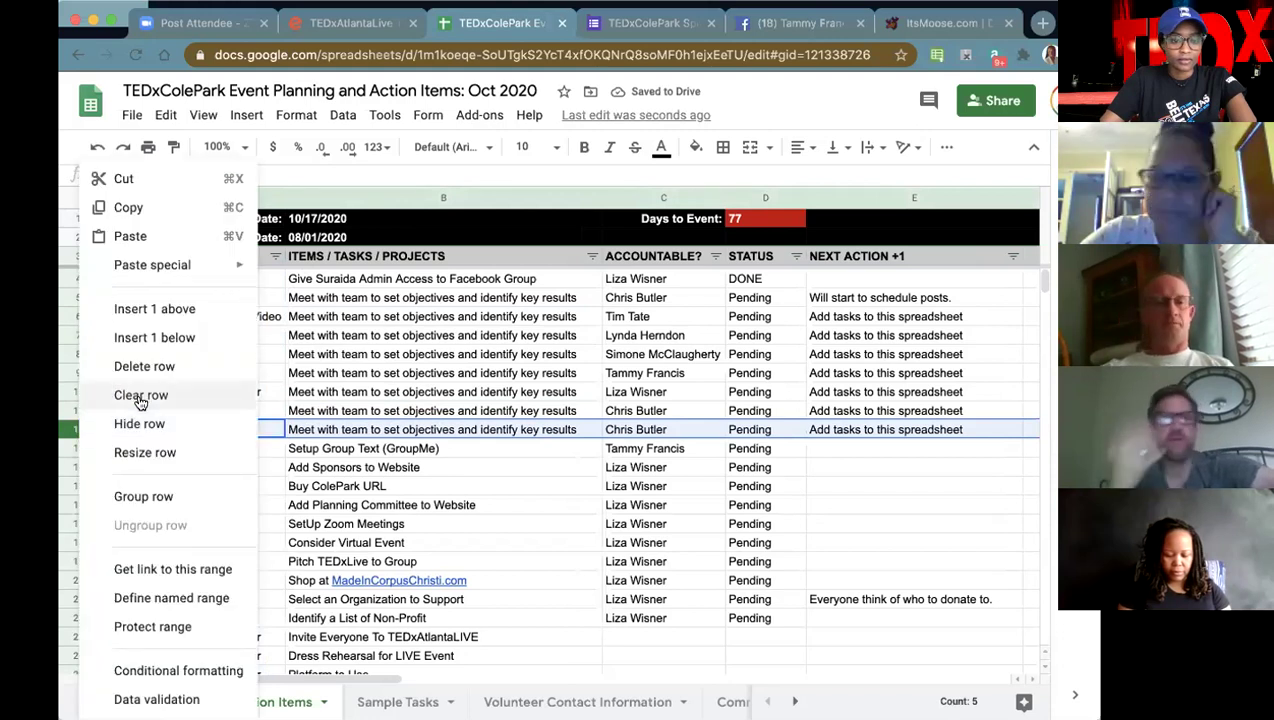
{"action": "left_click", "coordinate": [150, 365]}
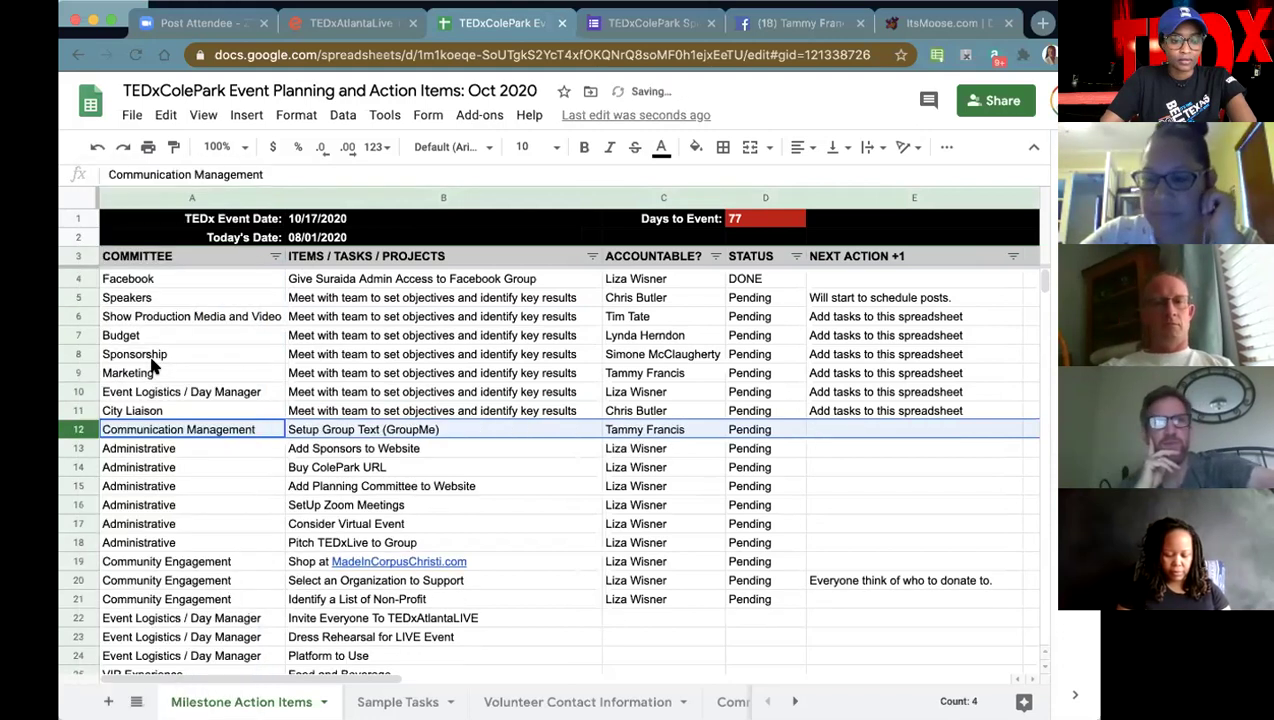
{"action": "left_click", "coordinate": [385, 430]}
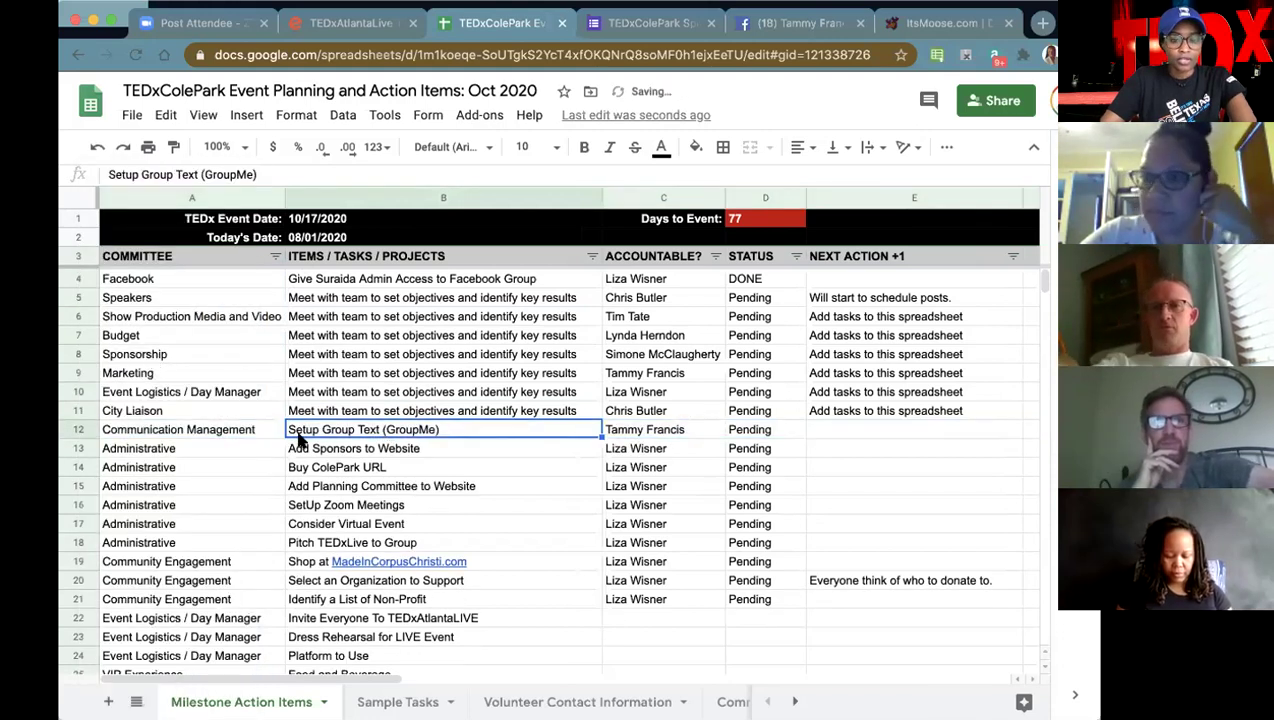
{"action": "left_click", "coordinate": [760, 432]}
{"action": "type", "text": "DONE"}
{"action": "left_click", "coordinate": [518, 504]}
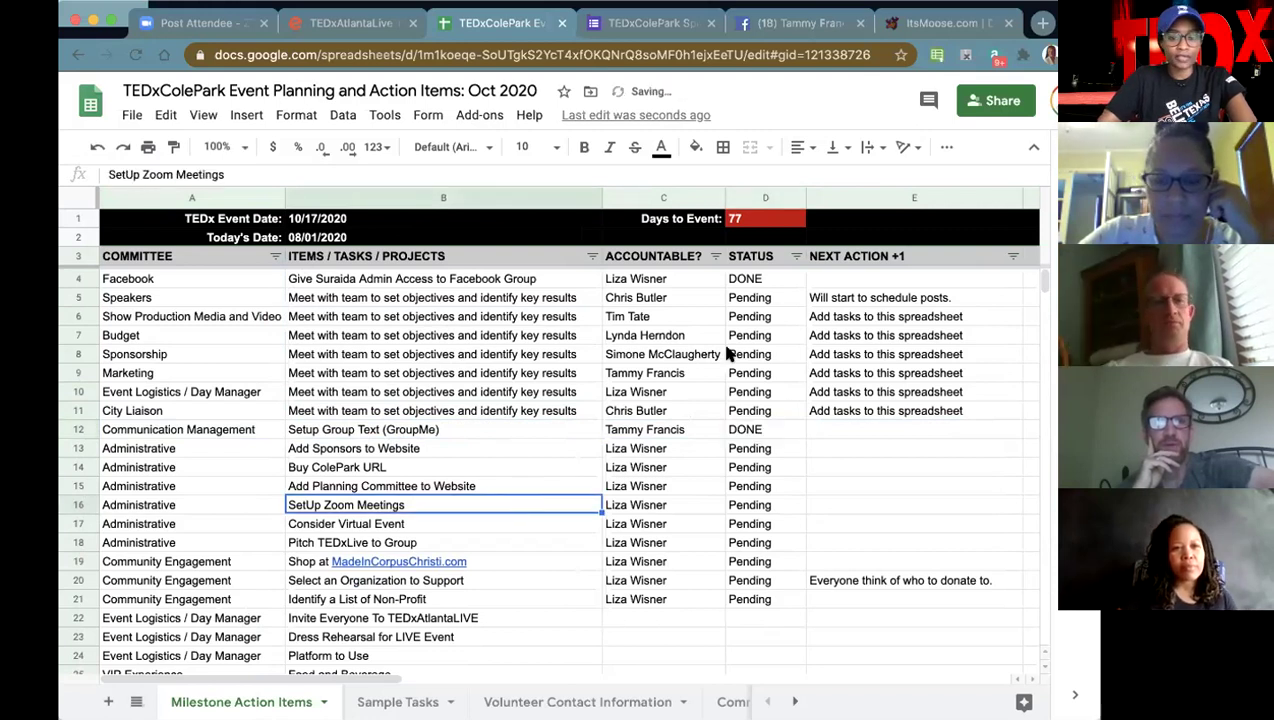
- Sort all tasks by the STATUS column A to Z
{"action": "left_click", "coordinate": [792, 260]}
{"action": "left_click", "coordinate": [730, 284]}
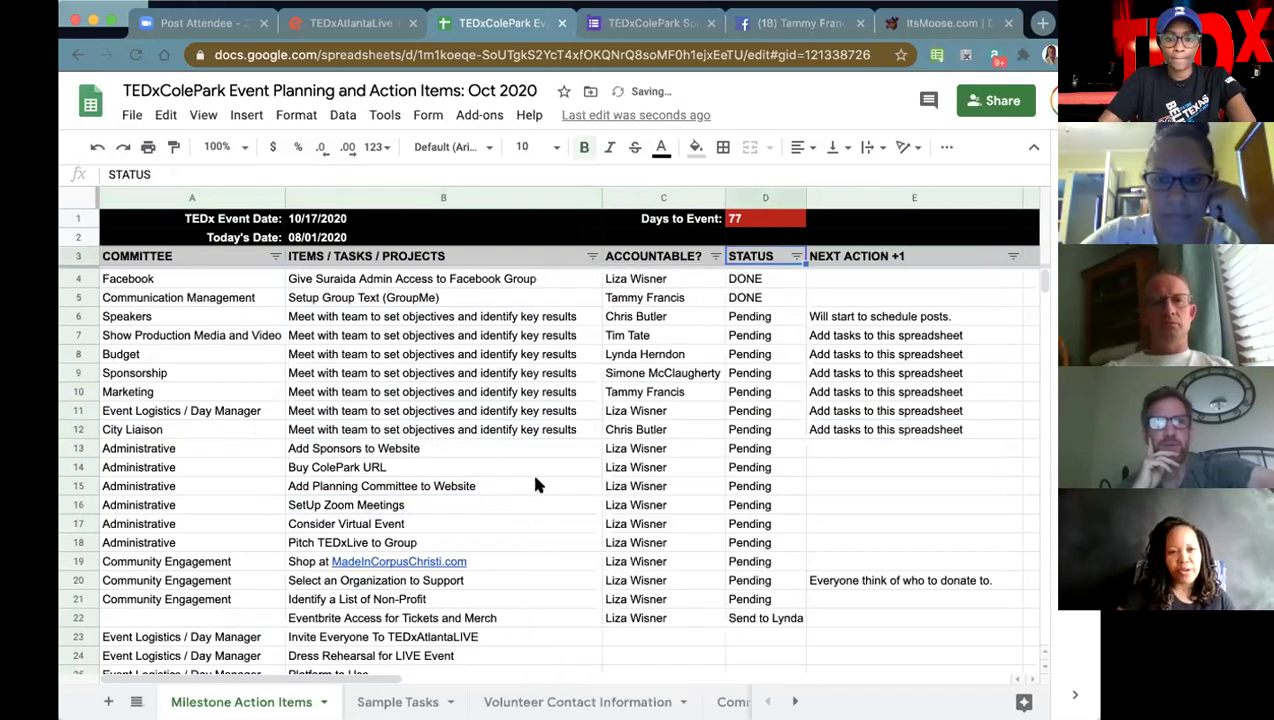
{"action": "scroll", "coordinate": [480, 475], "scroll_direction": "down", "scroll_amount": 1}
{"action": "left_click", "coordinate": [352, 395]}
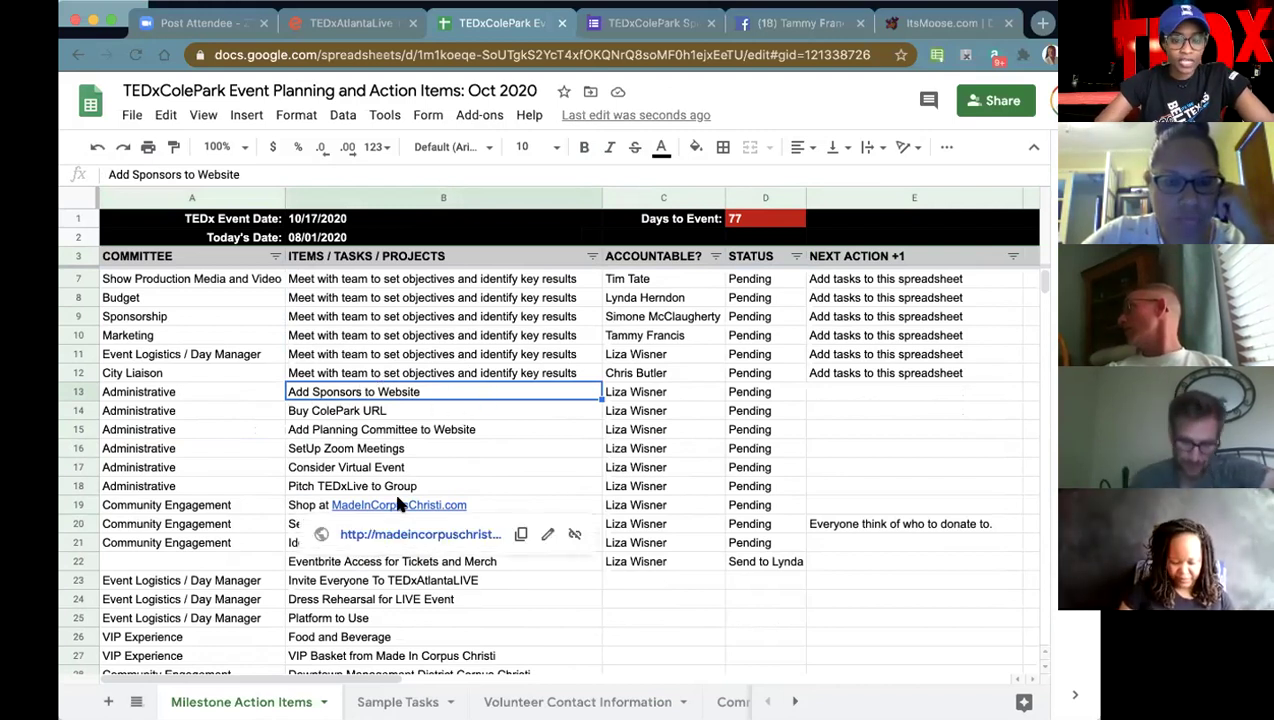
{"action": "scroll", "coordinate": [418, 432], "scroll_direction": "down", "scroll_amount": 1}
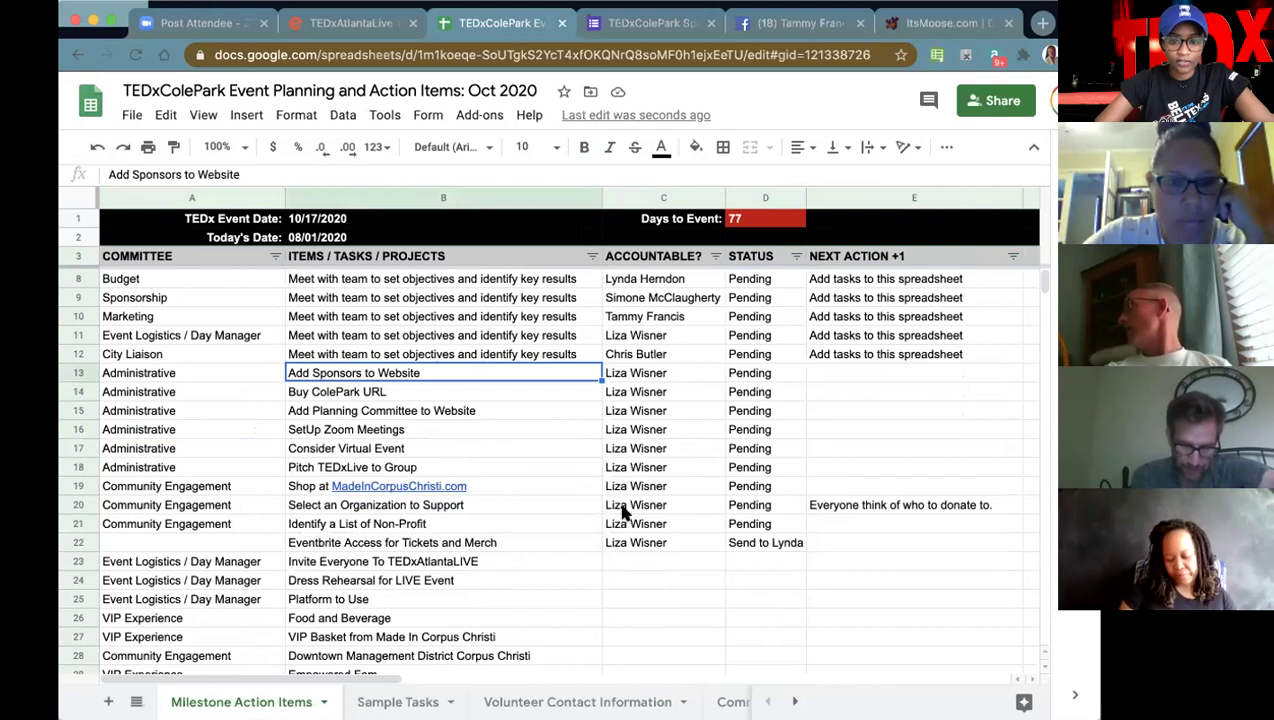
{"action": "scroll", "coordinate": [462, 465], "scroll_direction": "down", "scroll_amount": 1}
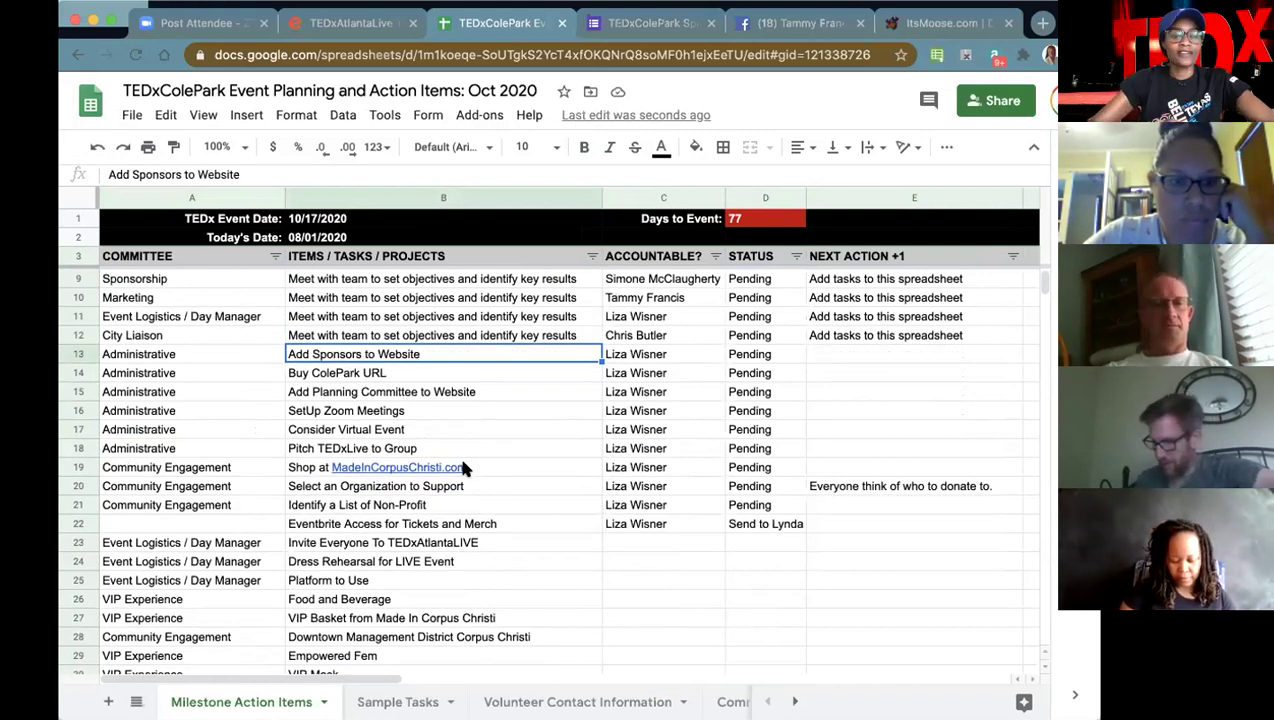
{"action": "scroll", "coordinate": [462, 465], "scroll_direction": "down", "scroll_amount": 2}
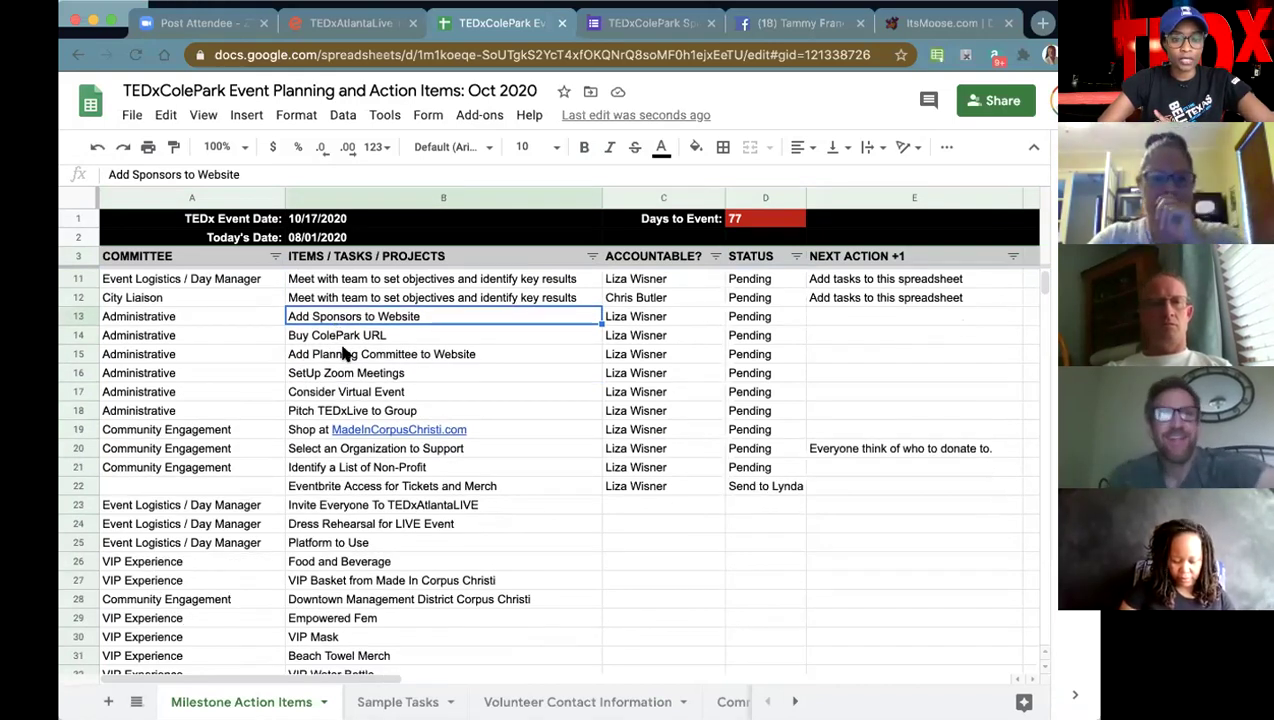
{"action": "left_click", "coordinate": [344, 337]}
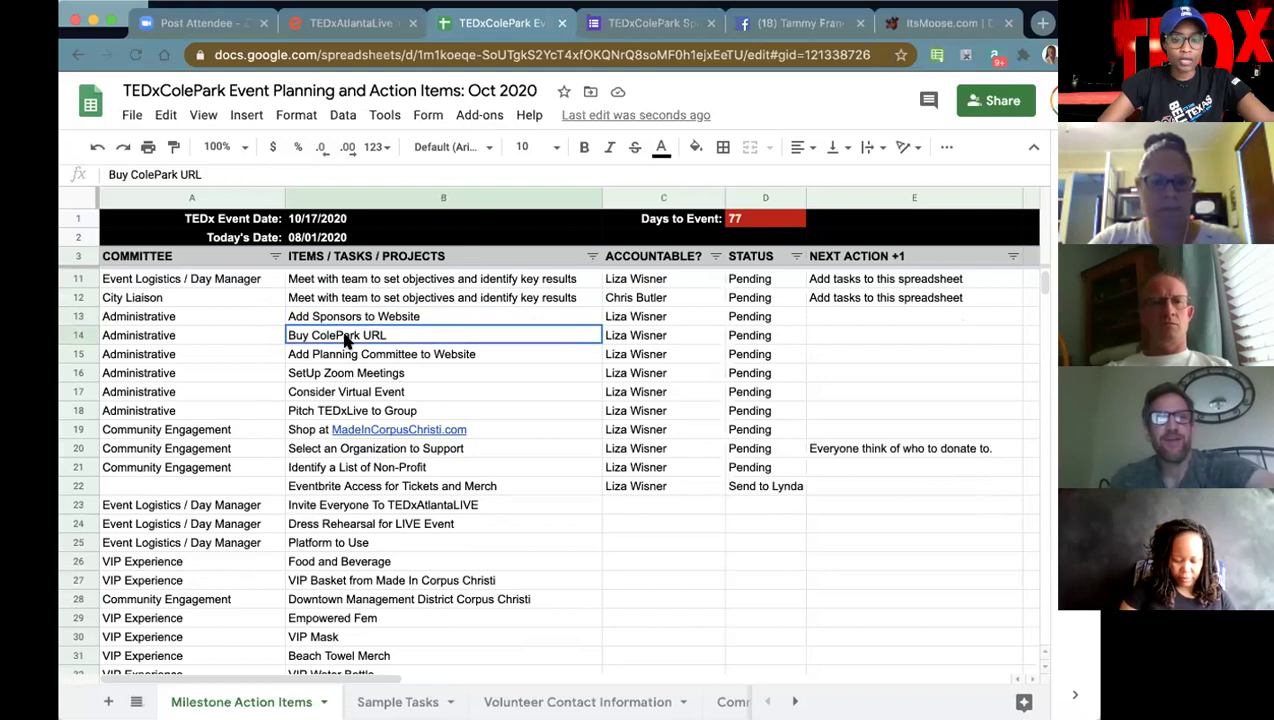
{"action": "left_click", "coordinate": [345, 354]}
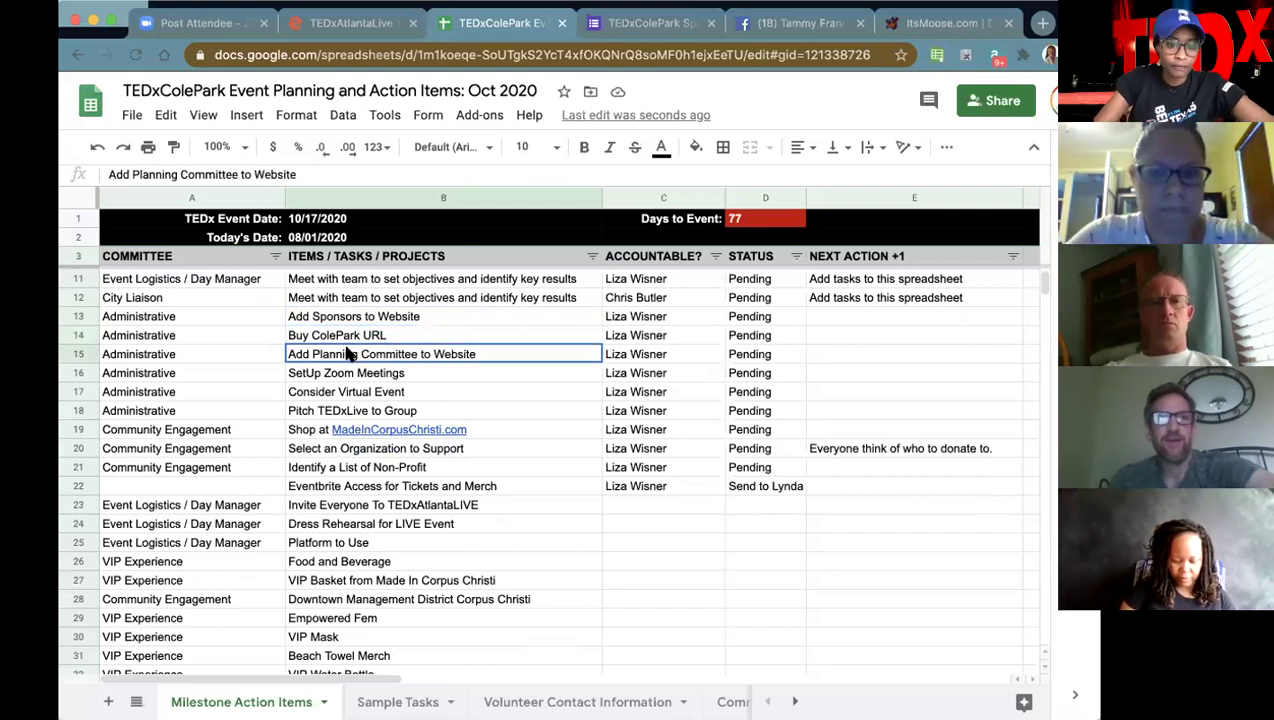
{"action": "left_click", "coordinate": [394, 376]}
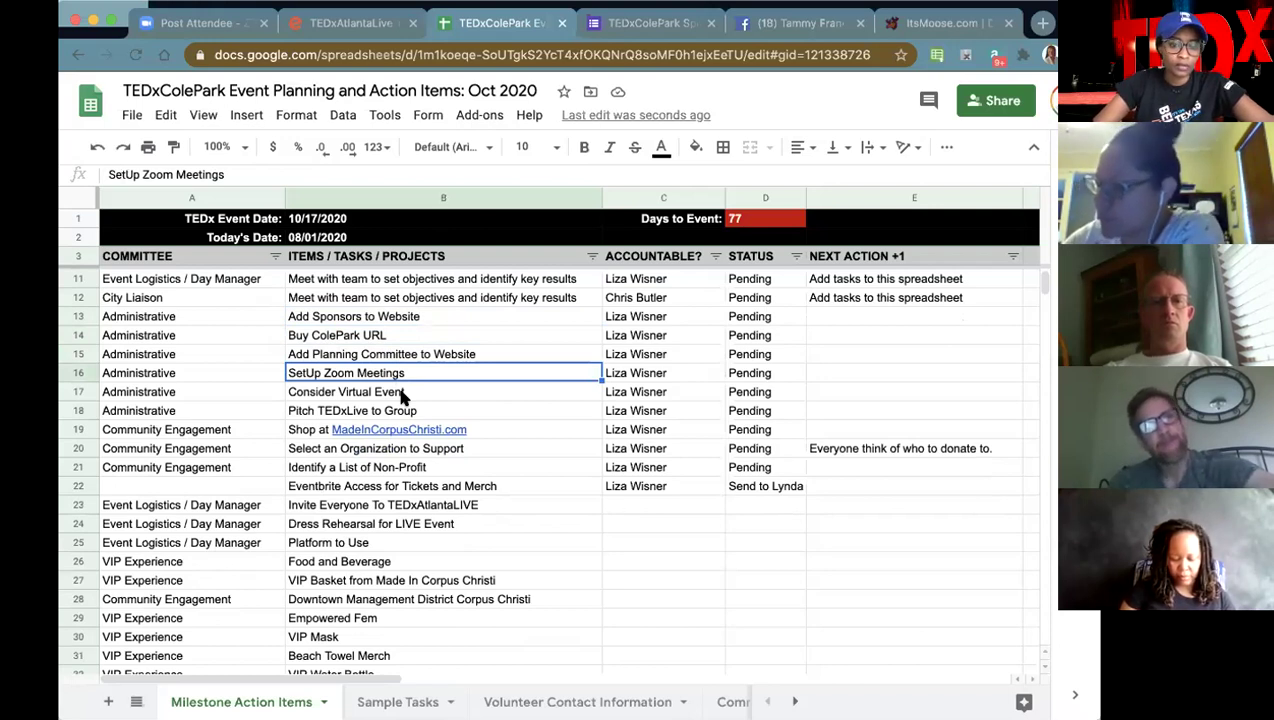
- Delete the SetUp Zoom Meetings, Consider Virtual Event and Pitch TEDxLive to Group rows one by one
{"action": "left_click", "coordinate": [85, 373]}
{"action": "right_click", "coordinate": [85, 373]}
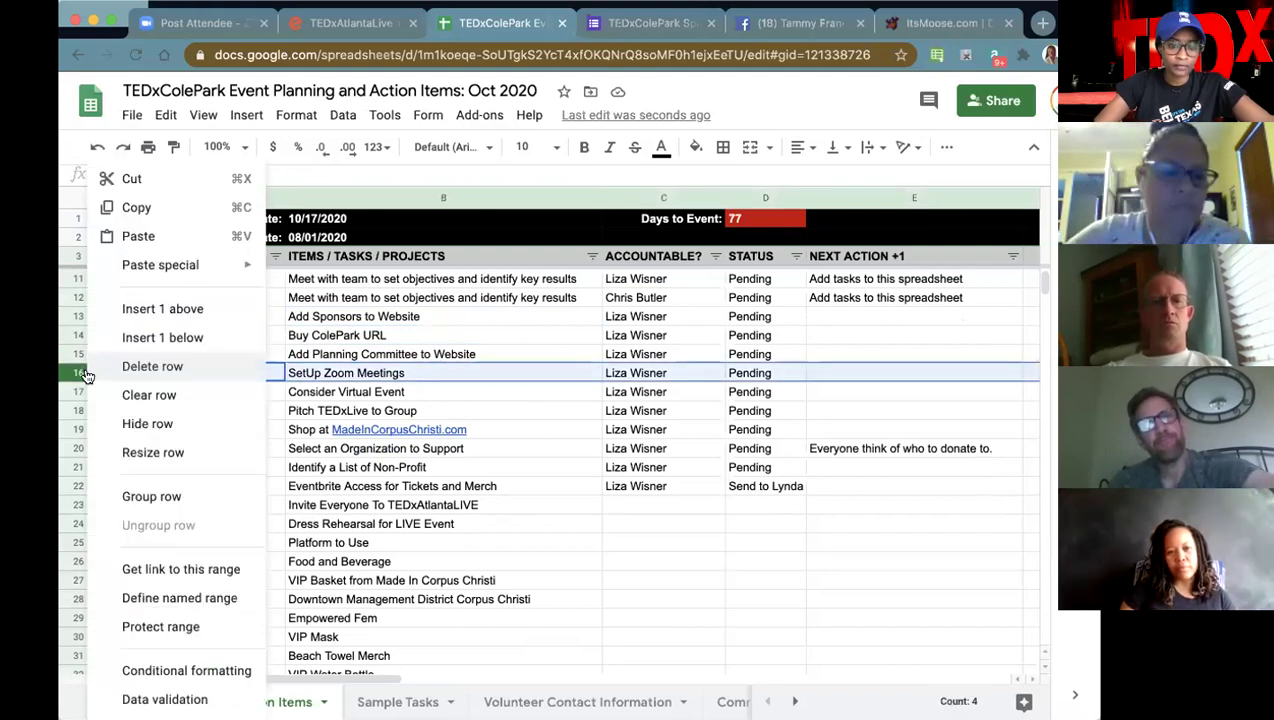
{"action": "left_click", "coordinate": [152, 366]}
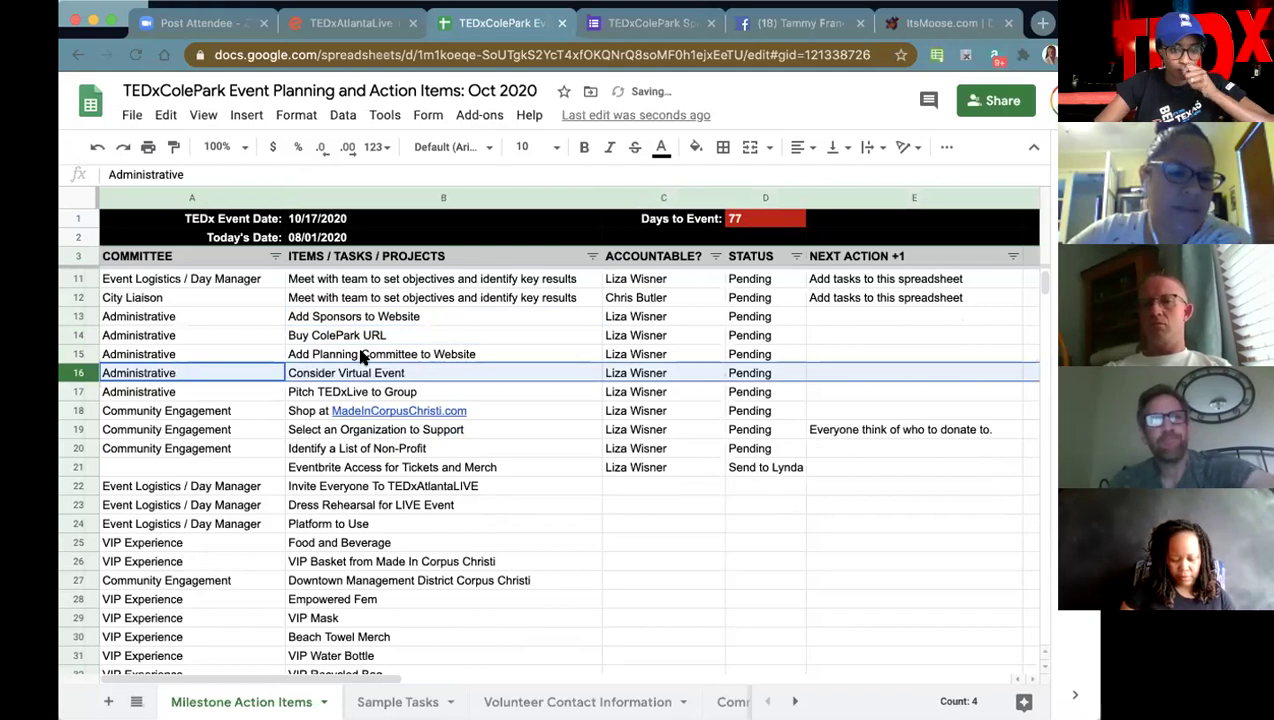
{"action": "right_click", "coordinate": [83, 371]}
{"action": "left_click", "coordinate": [136, 367]}
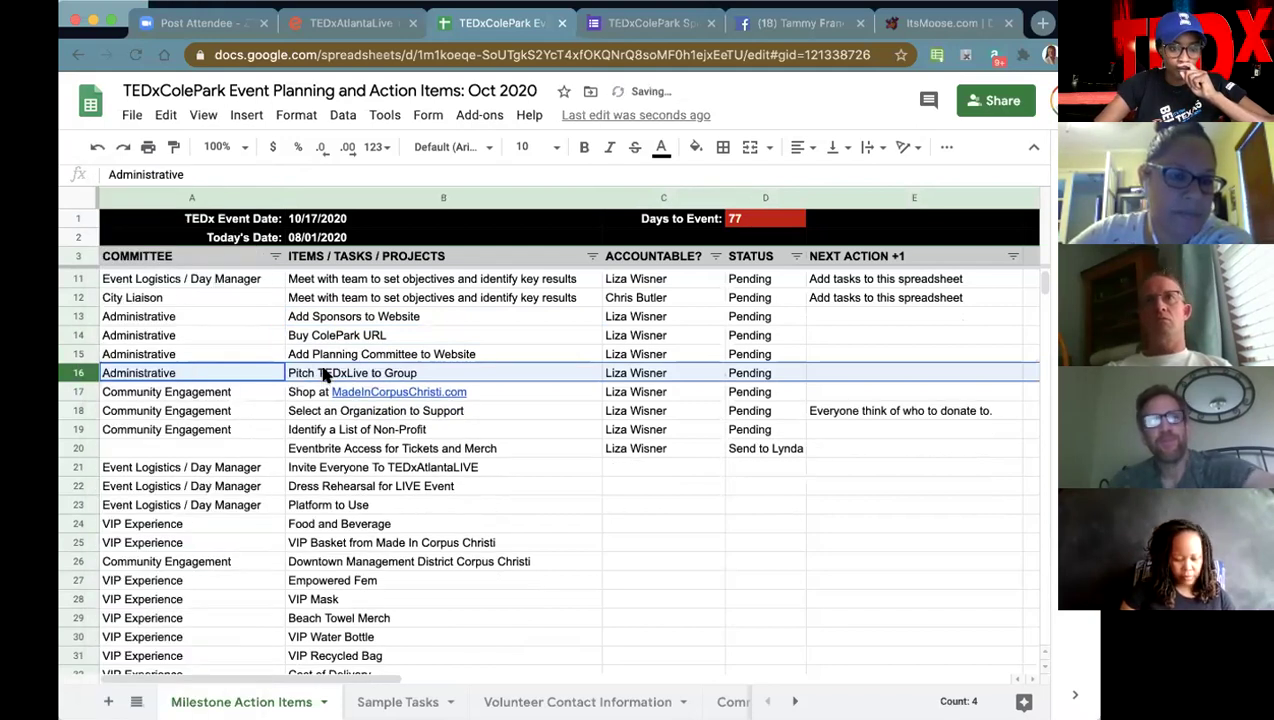
{"action": "left_click", "coordinate": [325, 374]}
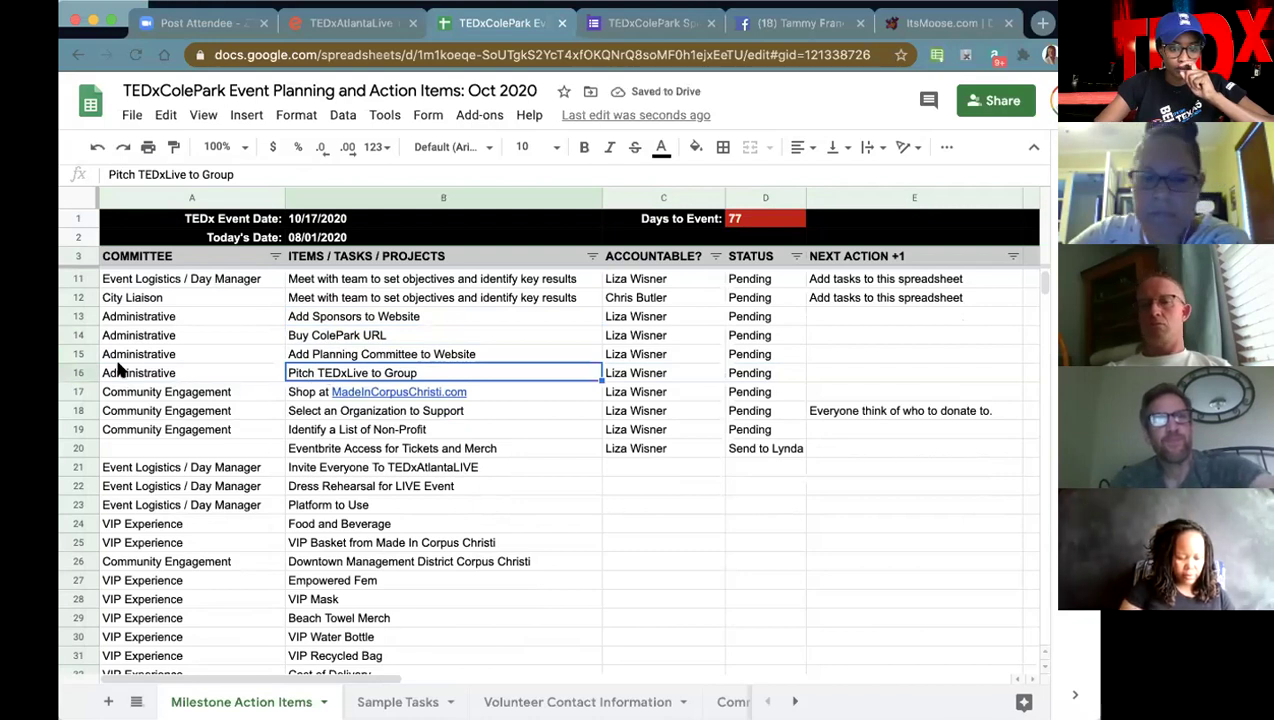
{"action": "left_click", "coordinate": [83, 371]}
{"action": "right_click", "coordinate": [83, 371]}
{"action": "left_click", "coordinate": [140, 364]}
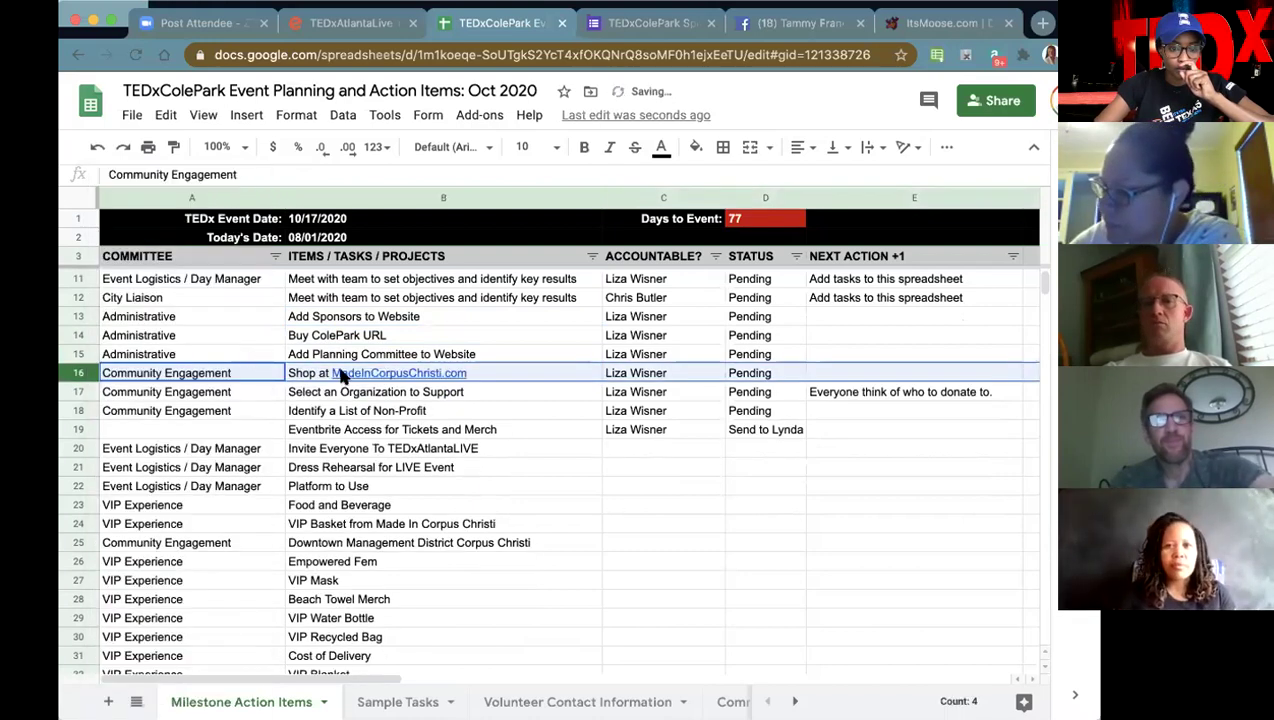
{"action": "mouse_move", "coordinate": [308, 383]}
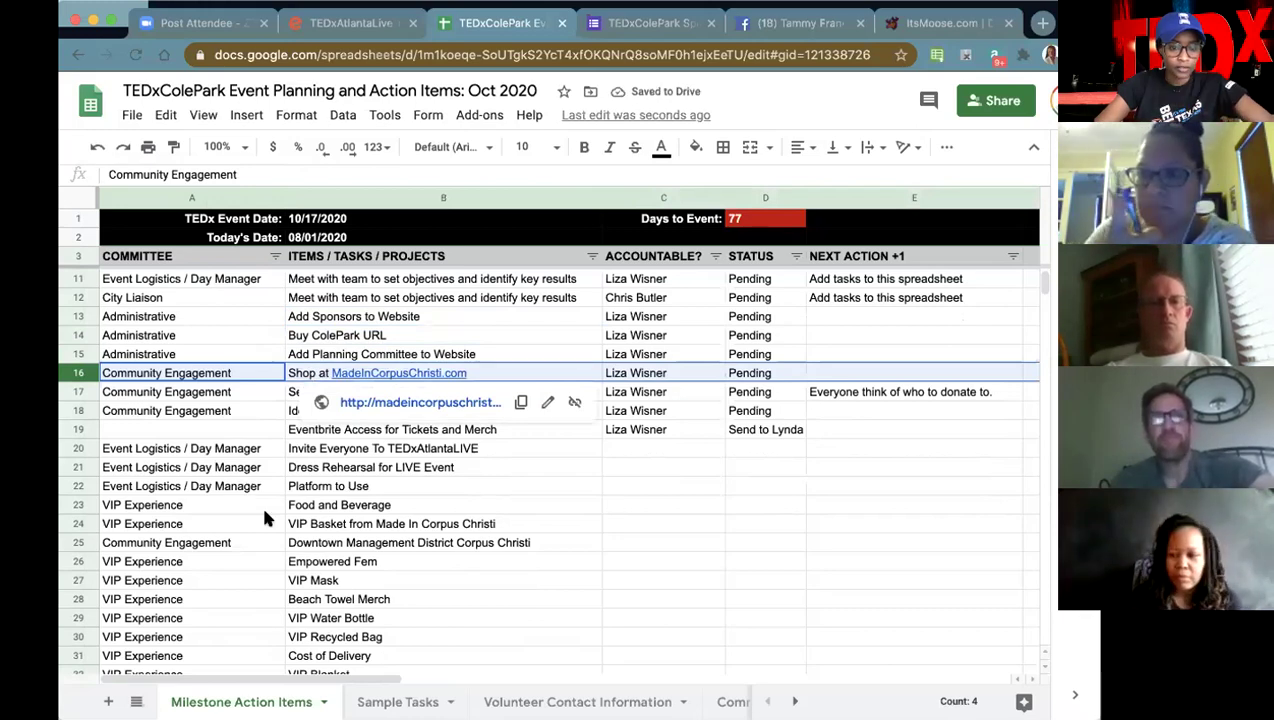
{"action": "scroll", "coordinate": [347, 600], "scroll_direction": "down", "scroll_amount": 2}
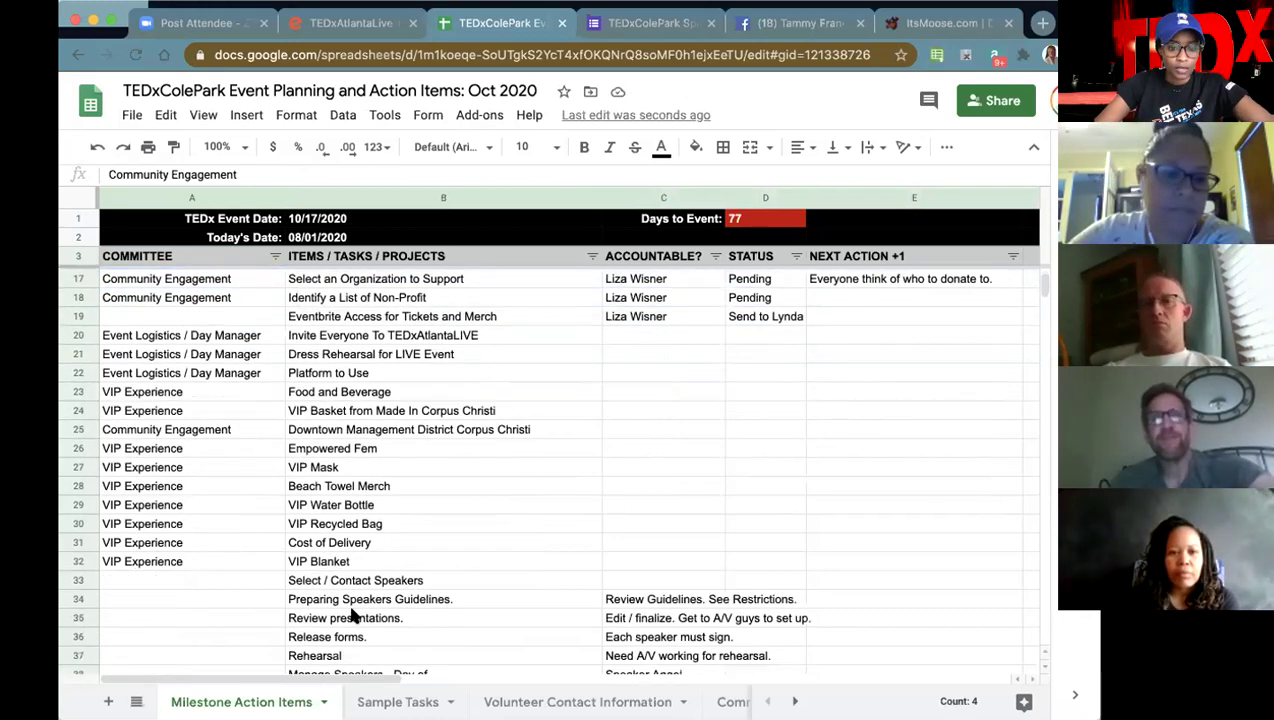
- Enter the task 'Pin Zoom Link on GroupMe' in cell B48
{"action": "scroll", "coordinate": [350, 610], "scroll_direction": "down", "scroll_amount": 5}
{"action": "left_click", "coordinate": [342, 580]}
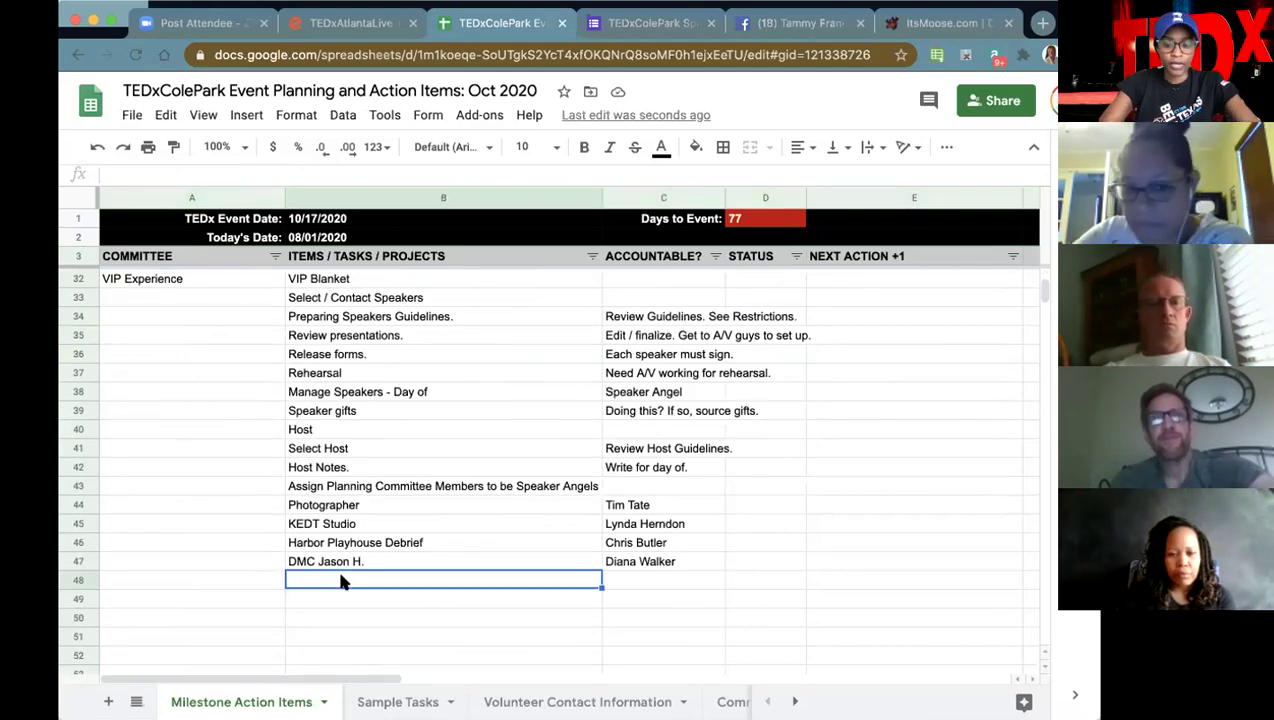
{"action": "type", "text": "Pin Zoom "}
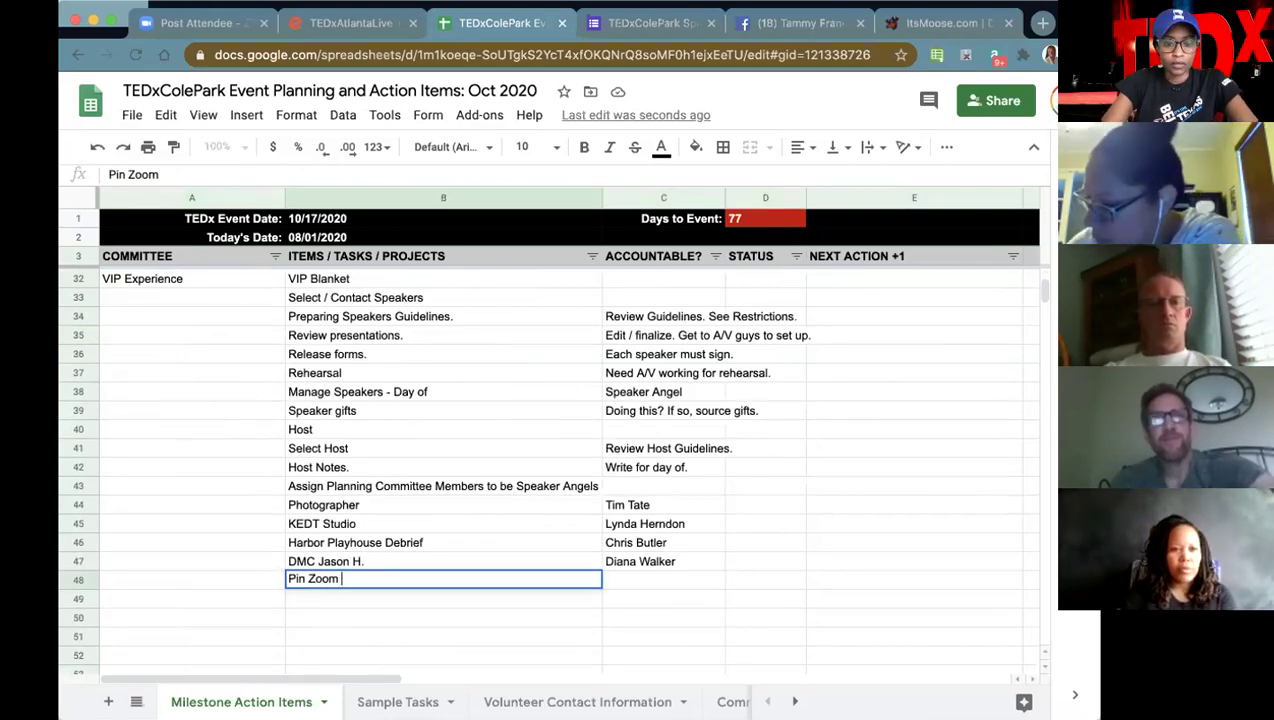
{"action": "type", "text": "Link on Group M"}
{"action": "key", "text": "BackSpace"}
{"action": "key", "text": "BackSpace"}
{"action": "type", "text": "Me"}
{"action": "key", "text": "Tab"}
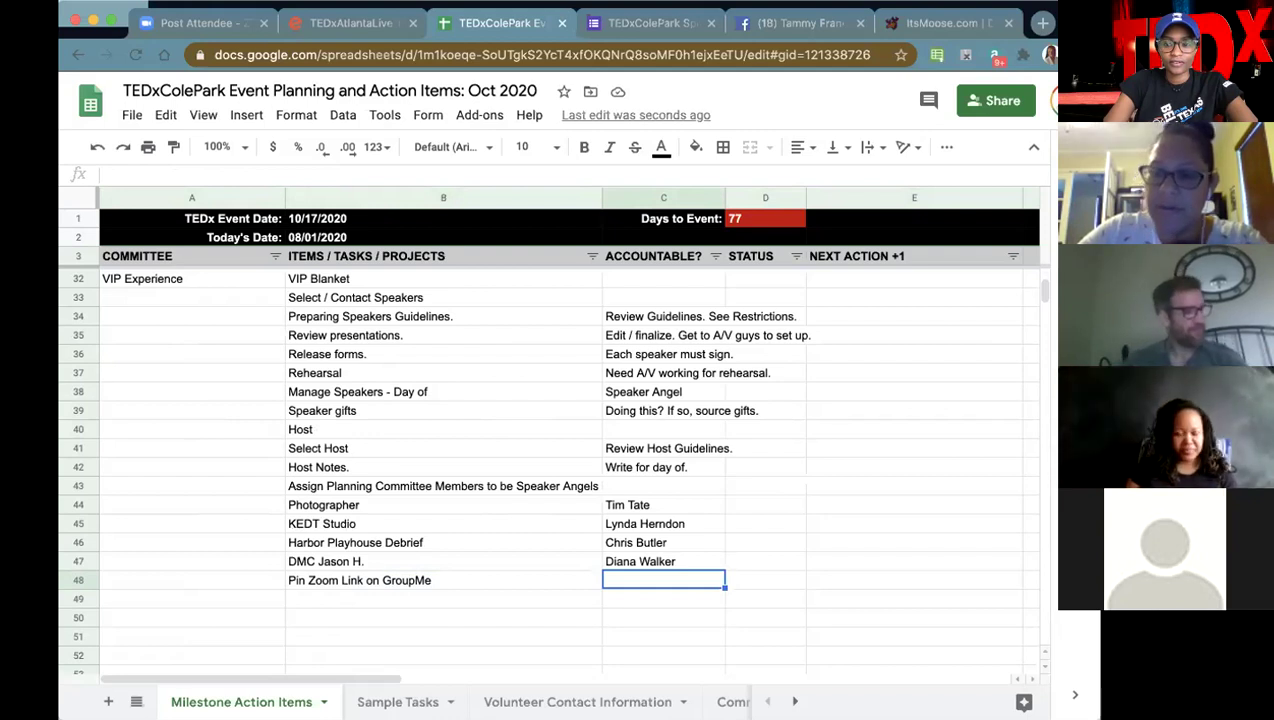
- Fill in C48 with the two planning team members as owners
{"action": "type", "text": "Tammy + Chris + Sura"}
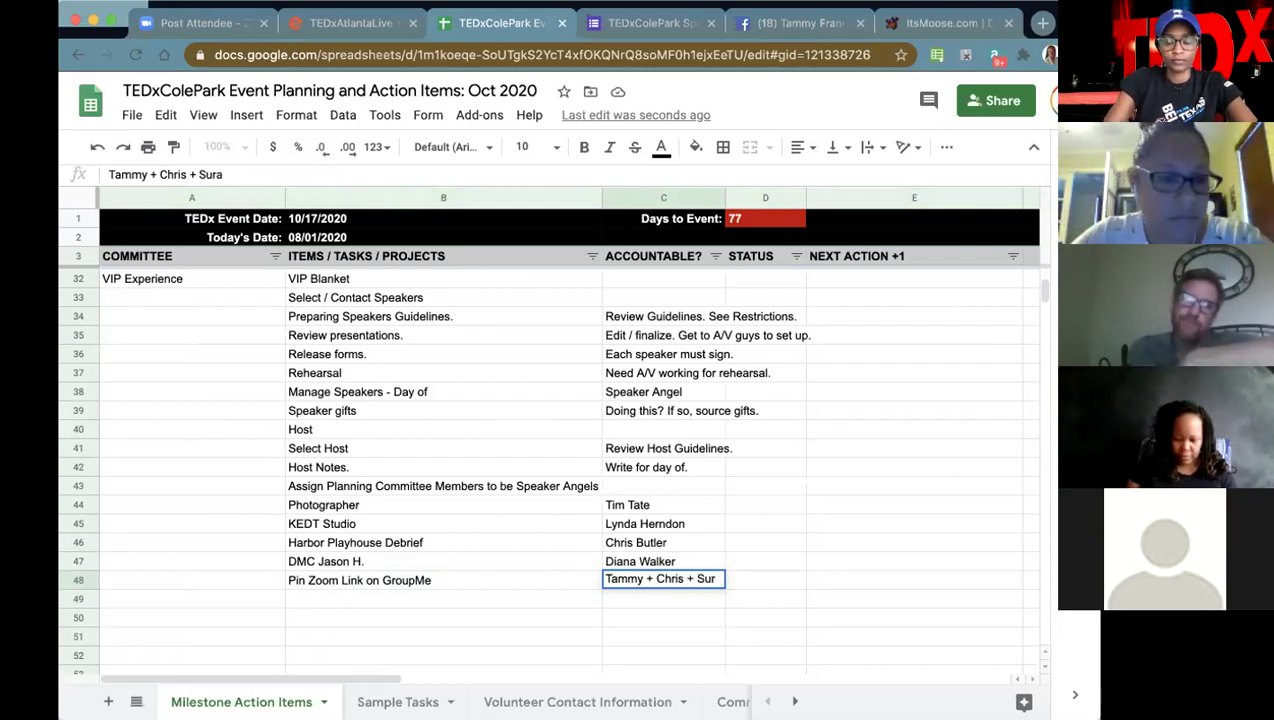
{"action": "key", "text": "BackSpace"}
{"action": "key", "text": "BackSpace"}
{"action": "key", "text": "BackSpace"}
{"action": "key", "text": "BackSpace"}
{"action": "key", "text": "BackSpace"}
{"action": "key", "text": "BackSpace"}
{"action": "key", "text": "BackSpace"}
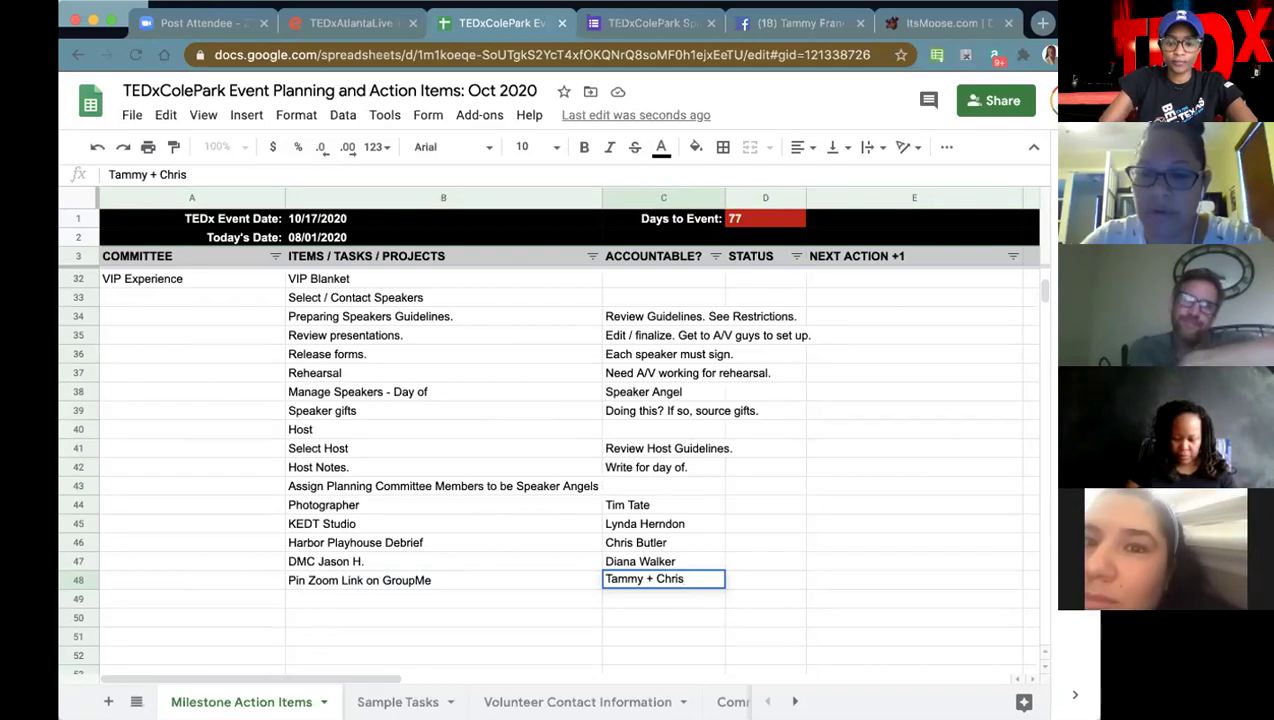
{"action": "key", "text": "Return"}
{"action": "left_click", "coordinate": [443, 598]}
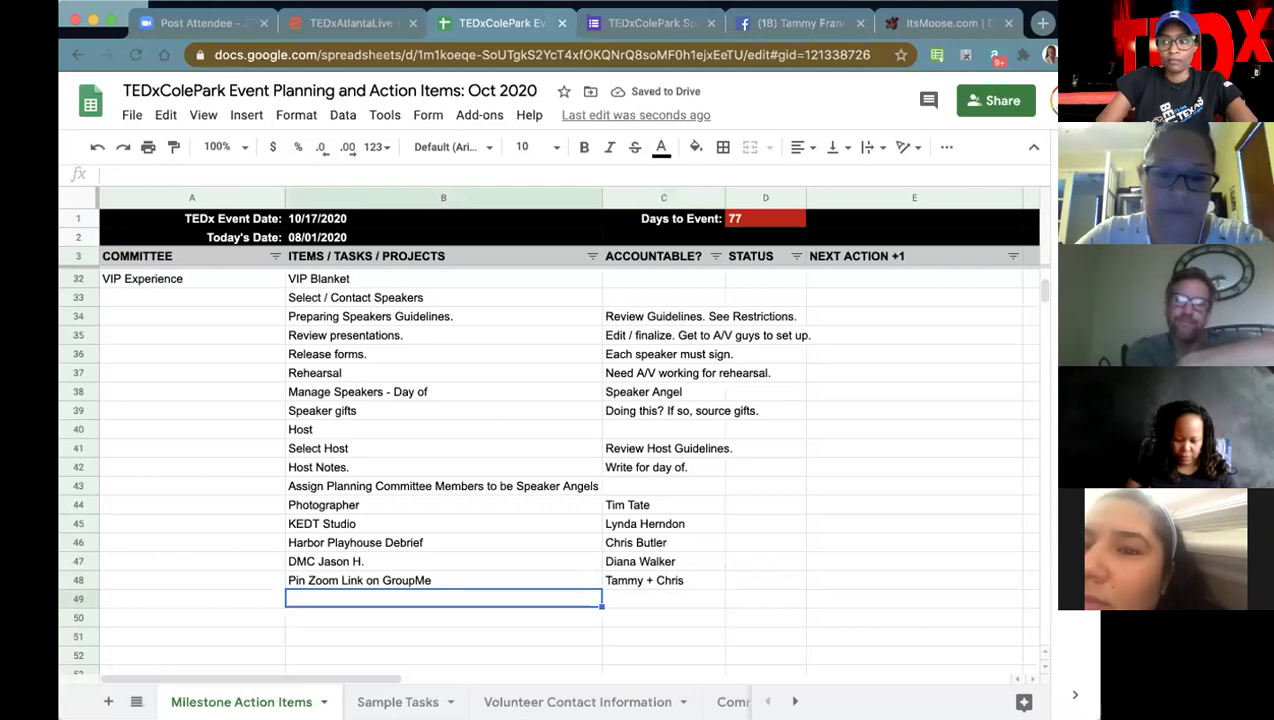
{"action": "left_click", "coordinate": [443, 580]}
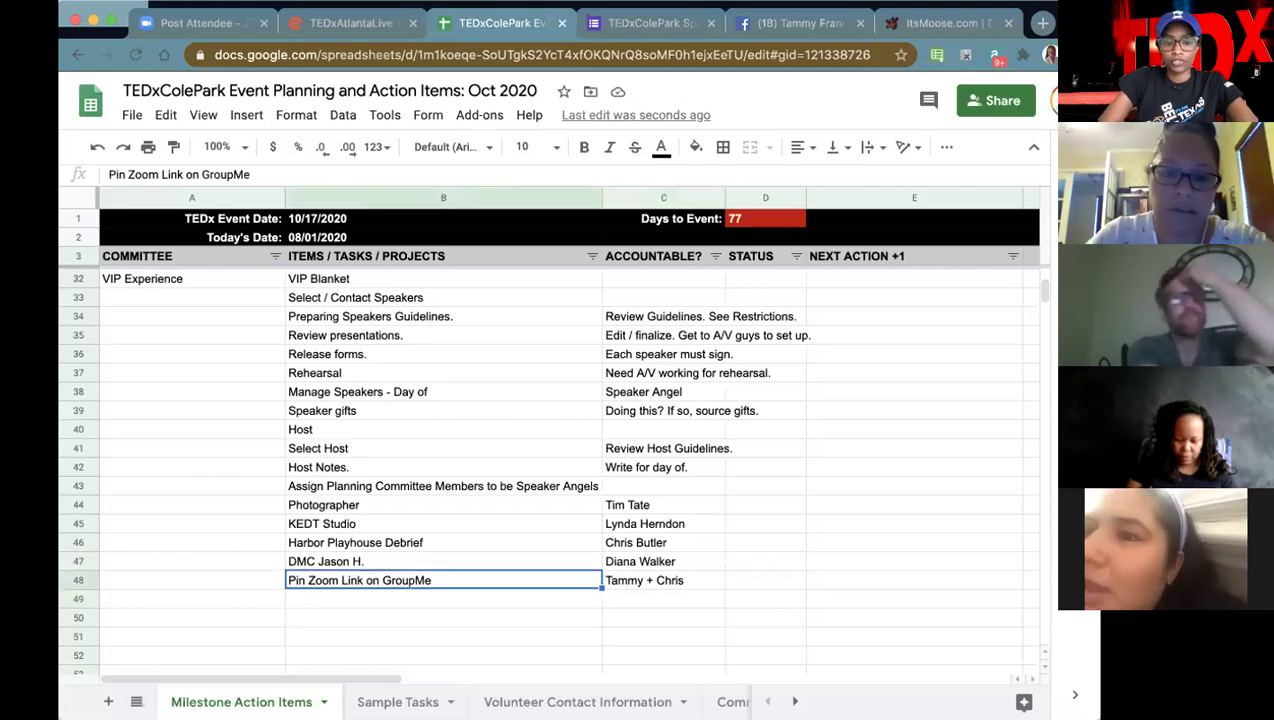
{"action": "scroll", "coordinate": [438, 520], "scroll_direction": "up", "scroll_amount": 6}
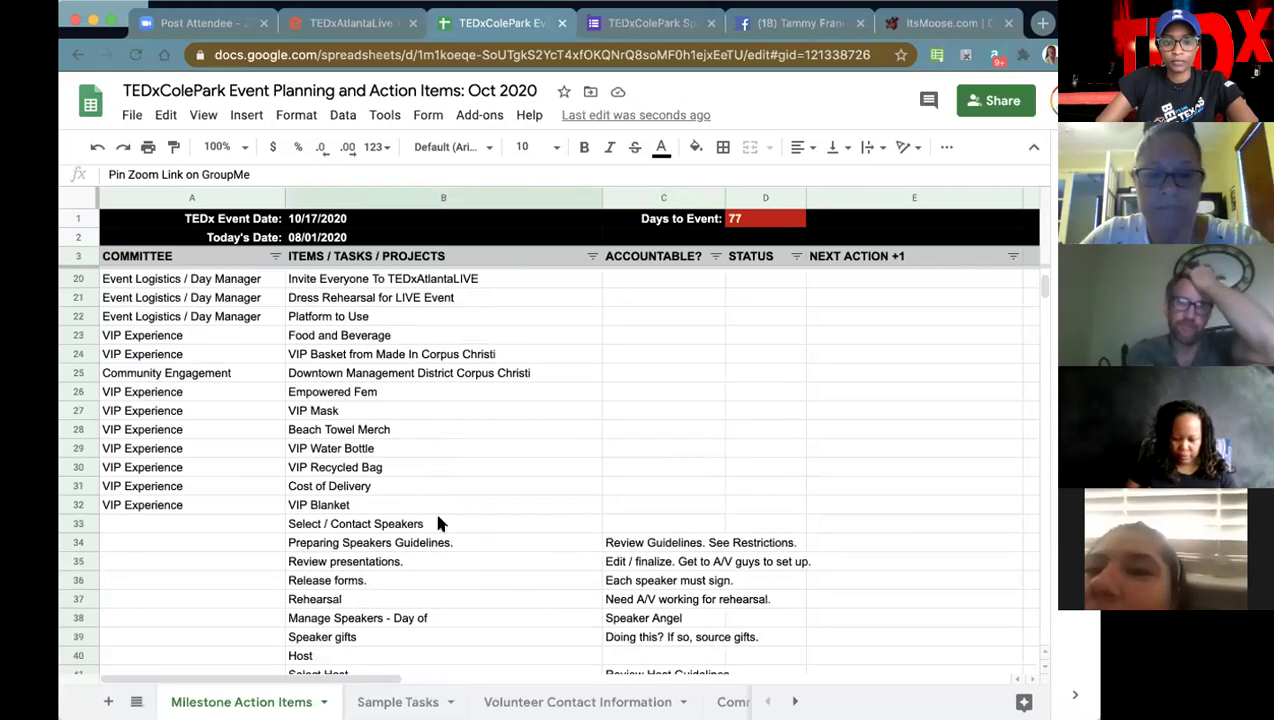
{"action": "scroll", "coordinate": [438, 522], "scroll_direction": "up", "scroll_amount": 1}
{"action": "scroll", "coordinate": [438, 522], "scroll_direction": "down", "scroll_amount": 2}
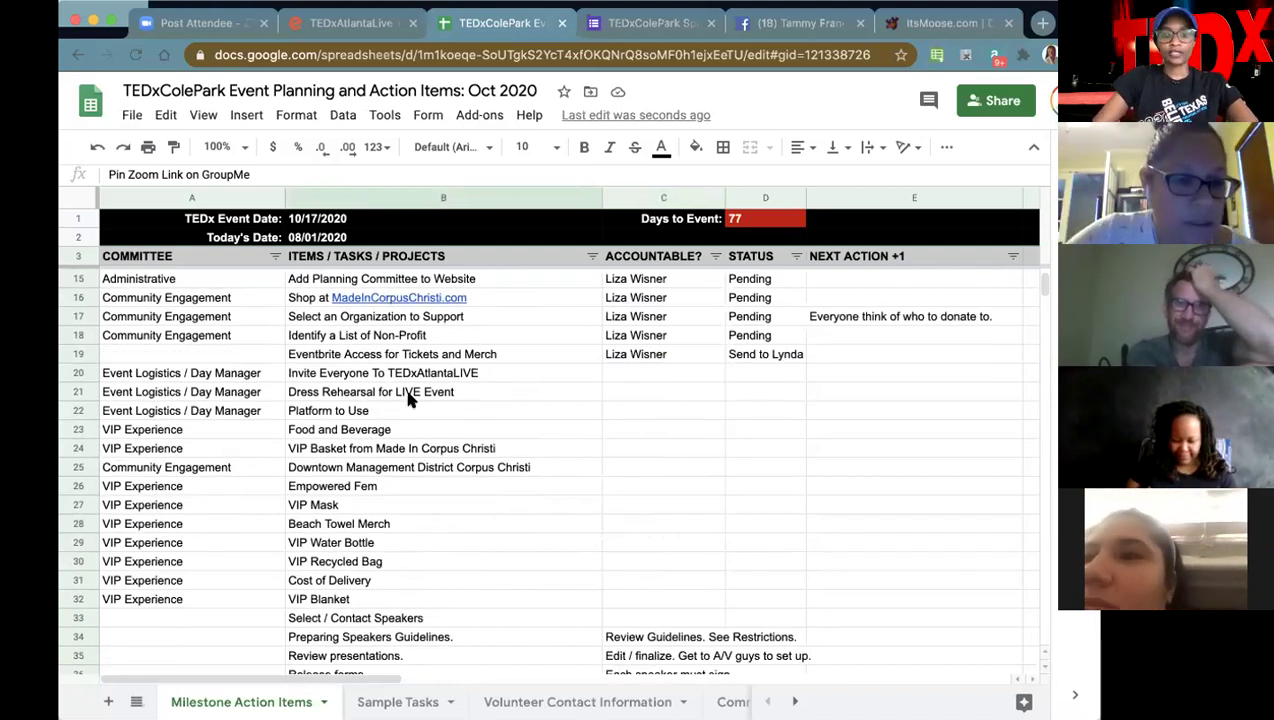
{"action": "left_click", "coordinate": [421, 373]}
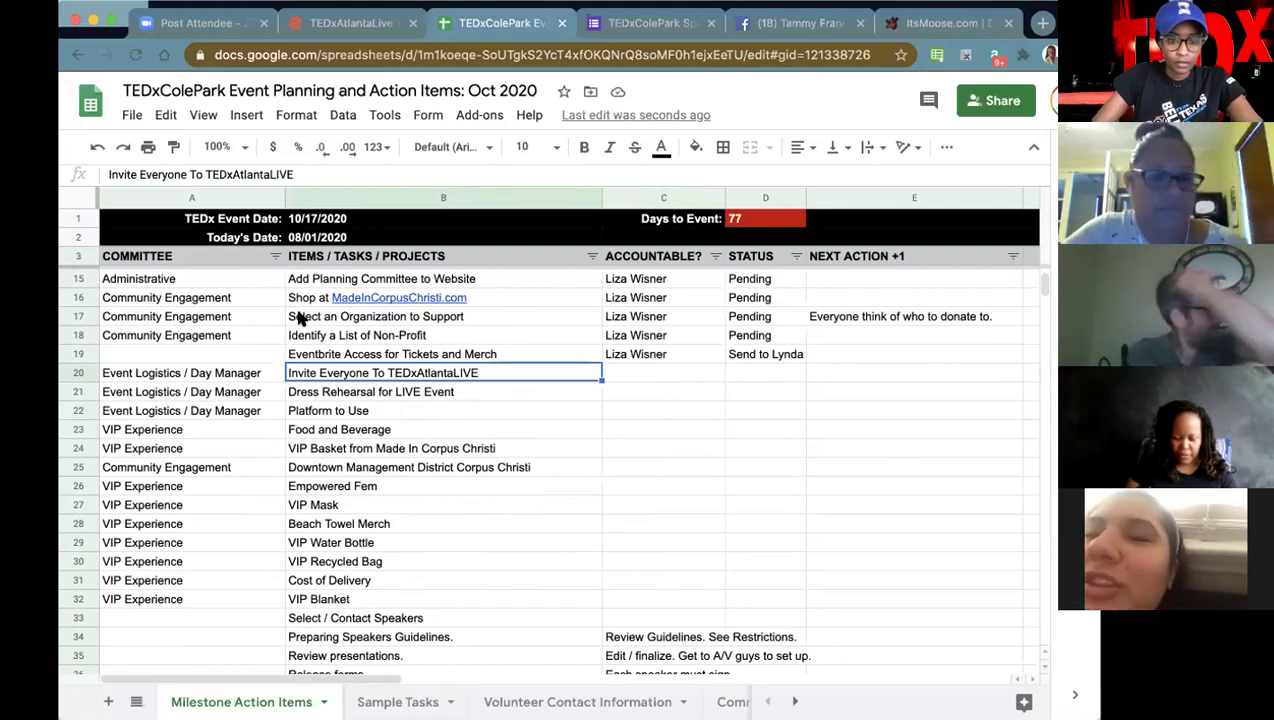
{"action": "left_click", "coordinate": [298, 279]}
{"action": "scroll", "coordinate": [368, 371], "scroll_direction": "up", "scroll_amount": 3}
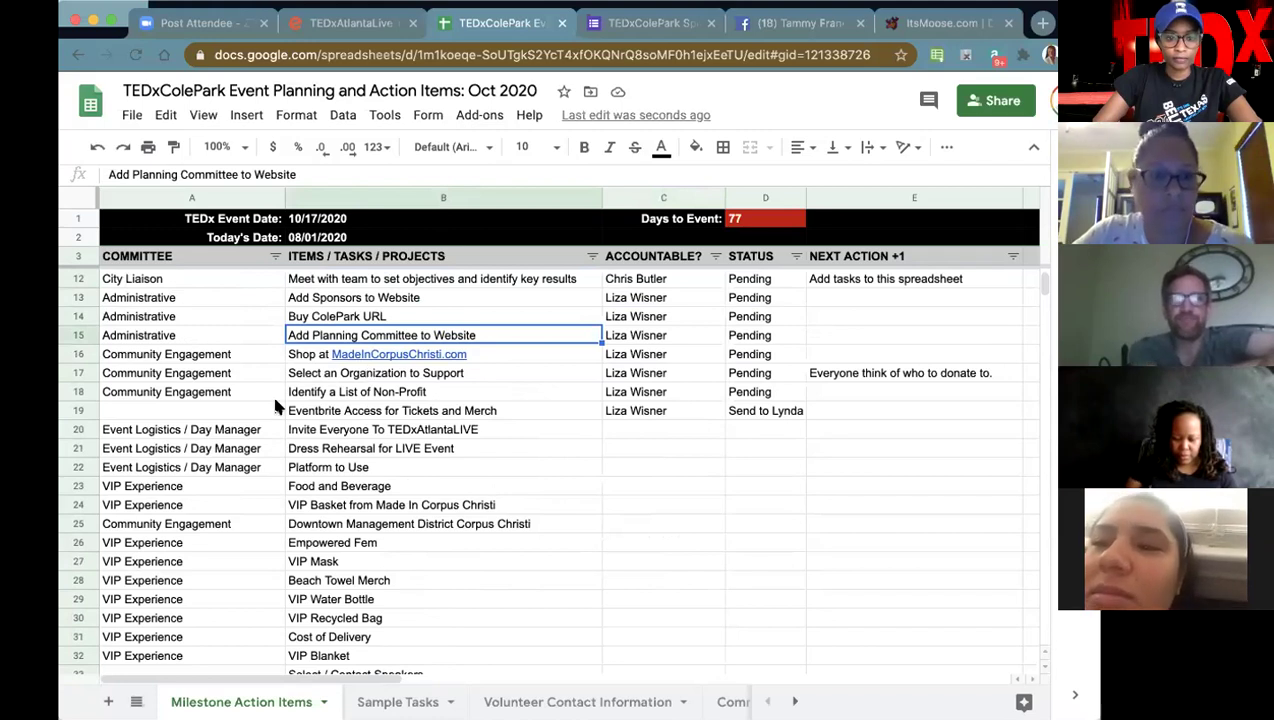
{"action": "mouse_move", "coordinate": [305, 362]}
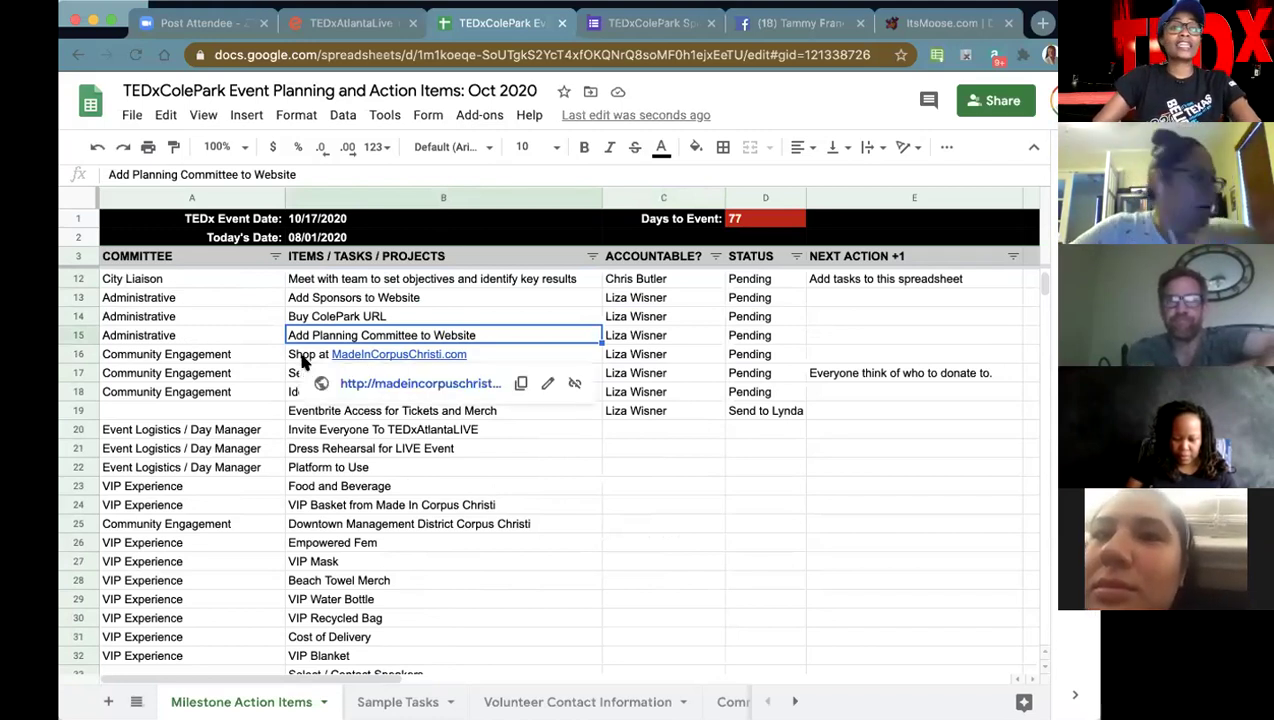
{"action": "left_click", "coordinate": [305, 362]}
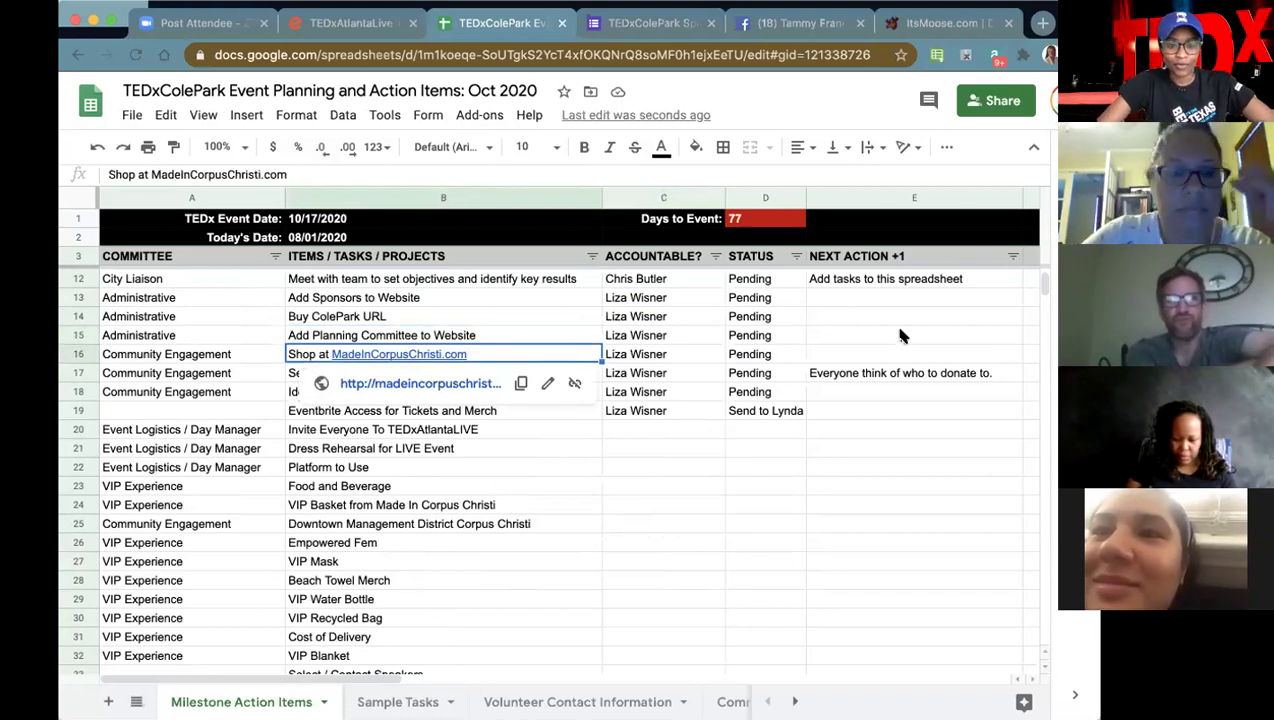
{"action": "left_click", "coordinate": [375, 373]}
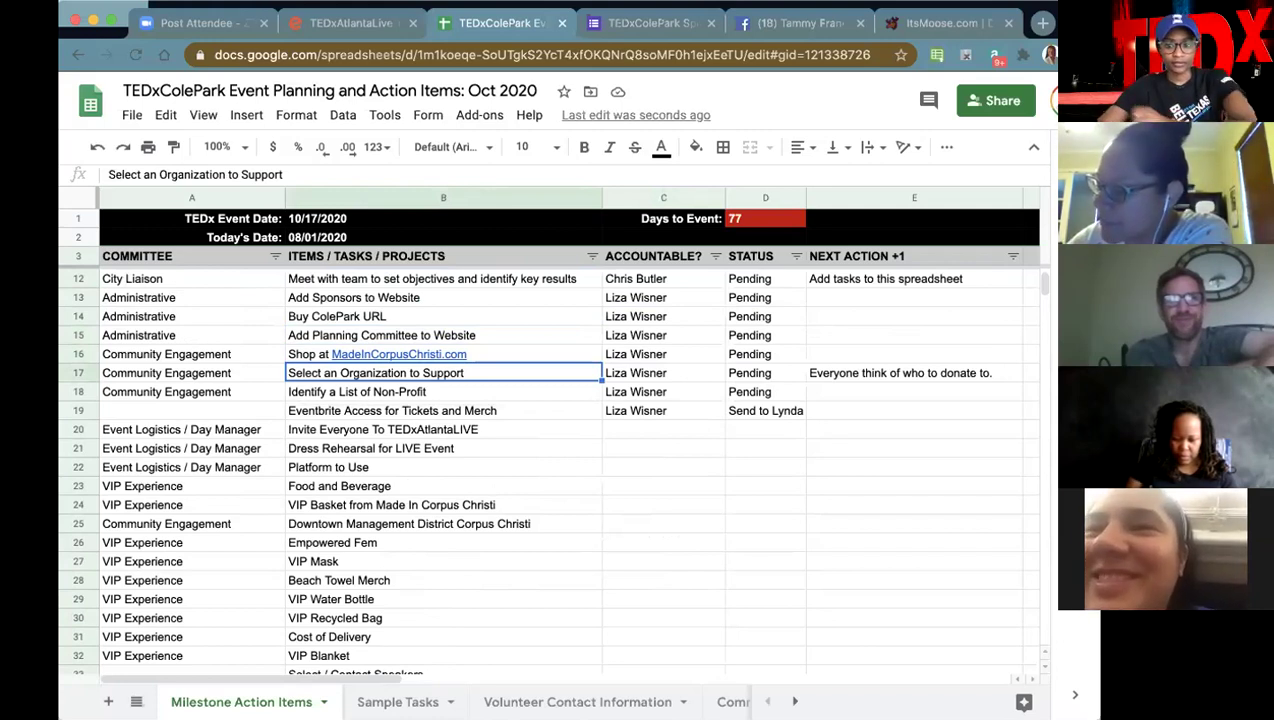
{"action": "left_click", "coordinate": [357, 392]}
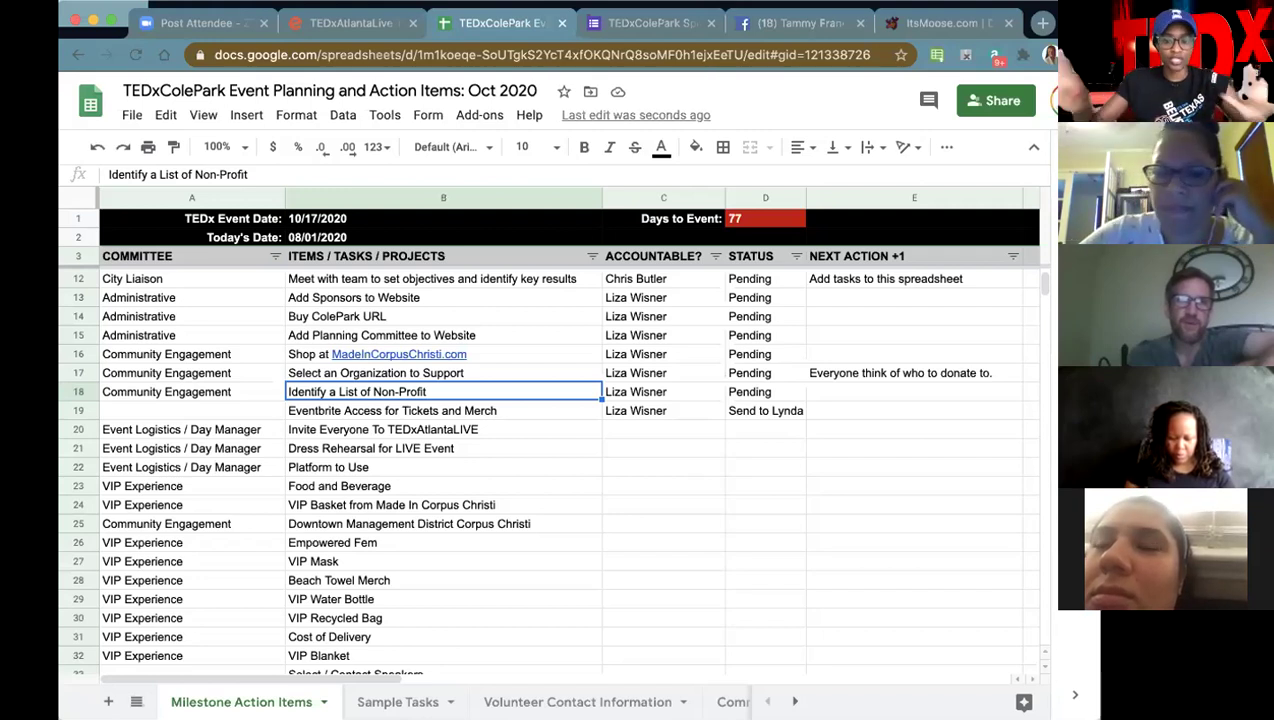
{"action": "left_click", "coordinate": [466, 376]}
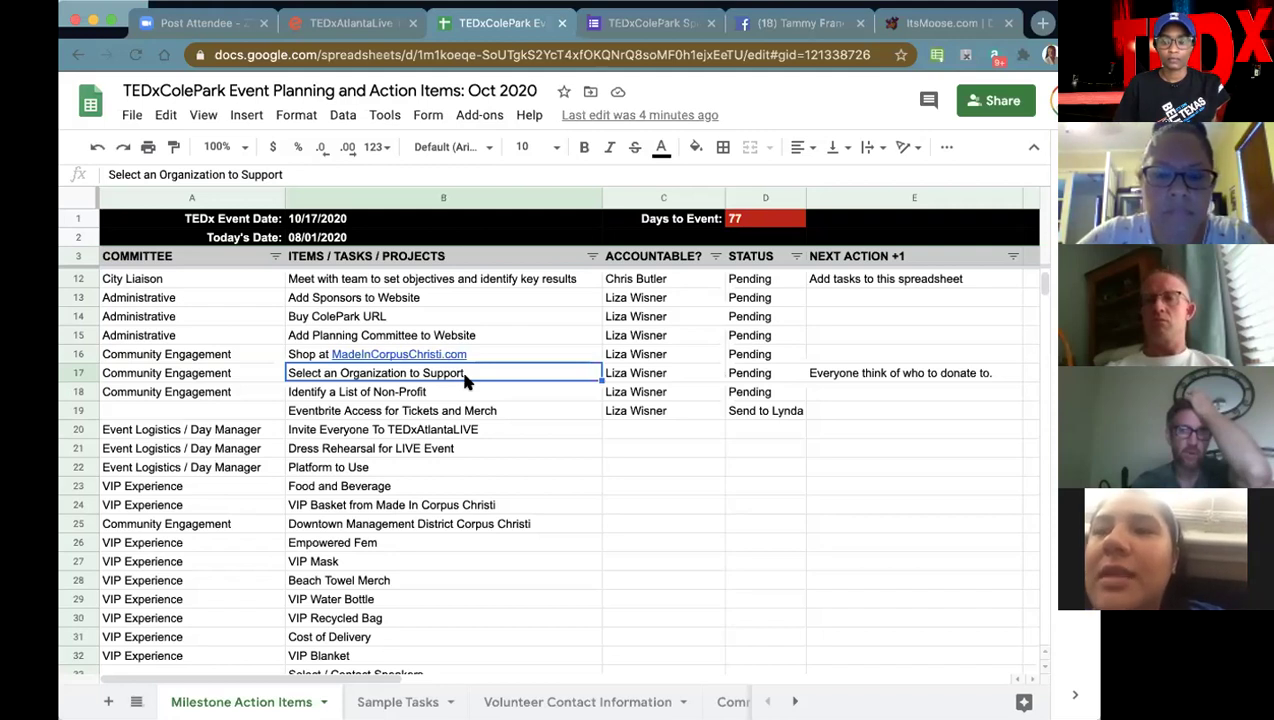
- Overwrite the owner in C17 with a different team member's name
{"action": "key", "text": "Right"}
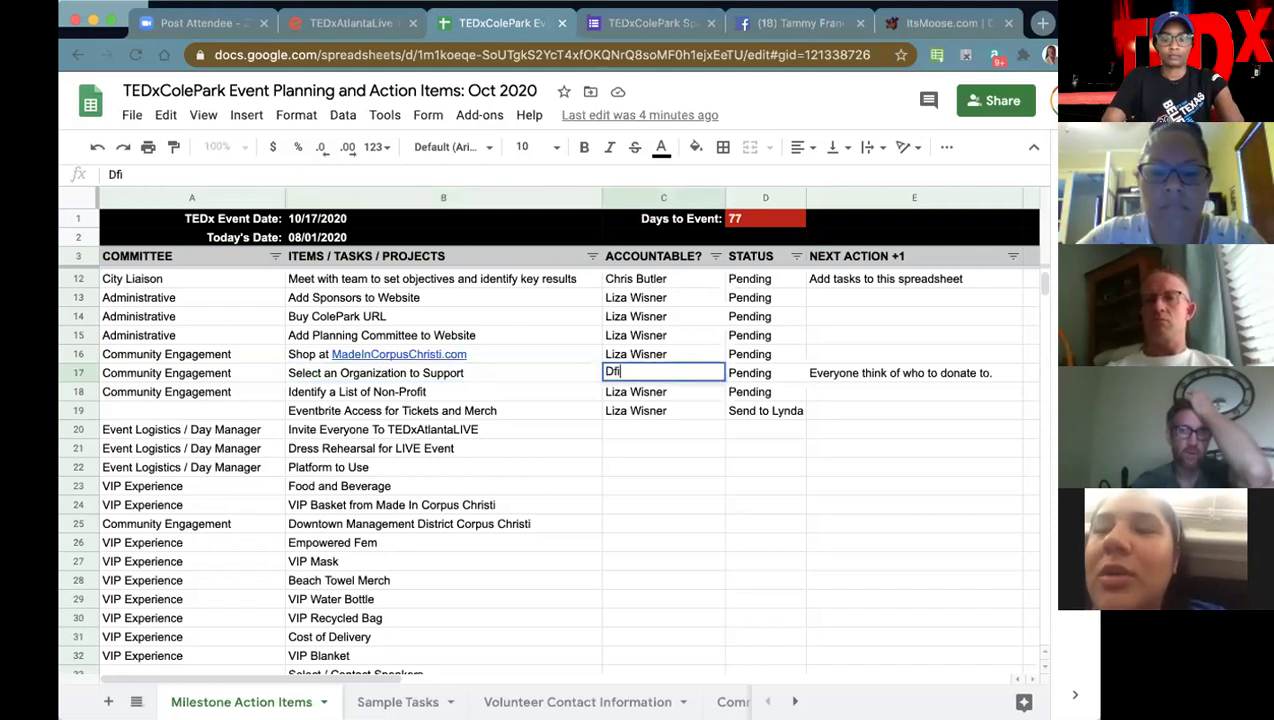
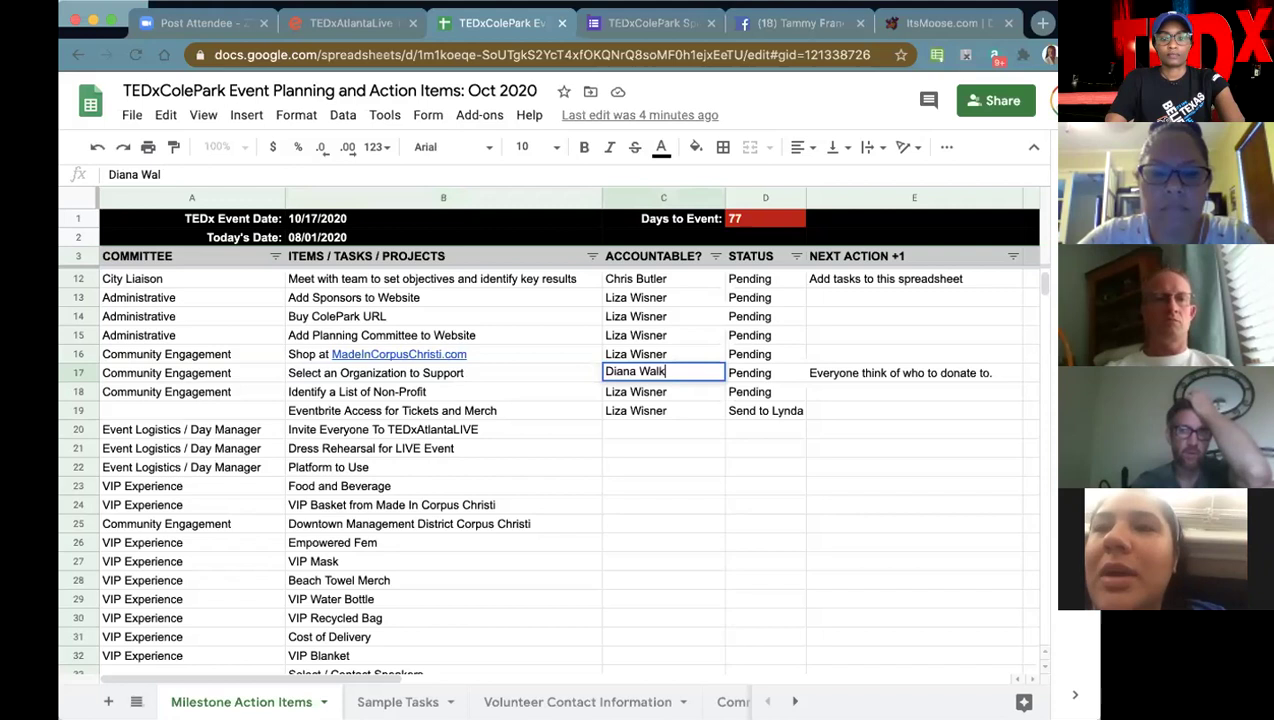
{"action": "key", "text": "Tab"}
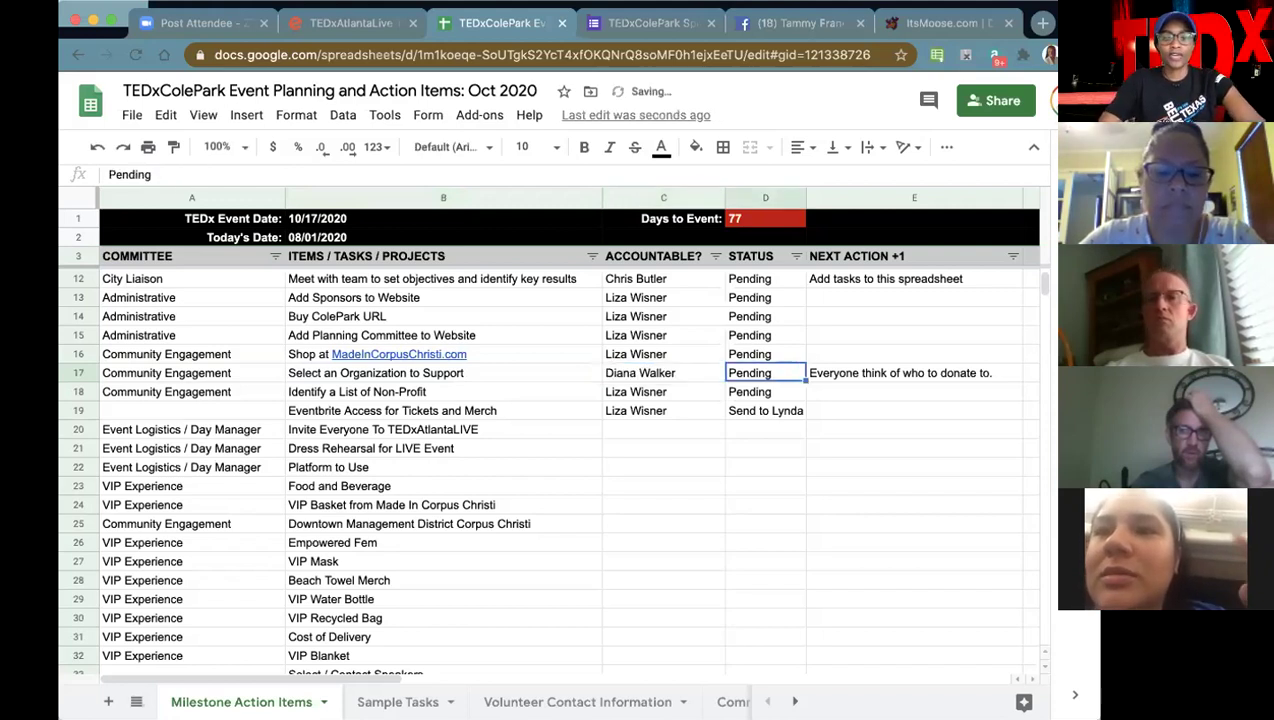
{"action": "left_click", "coordinate": [663, 372]}
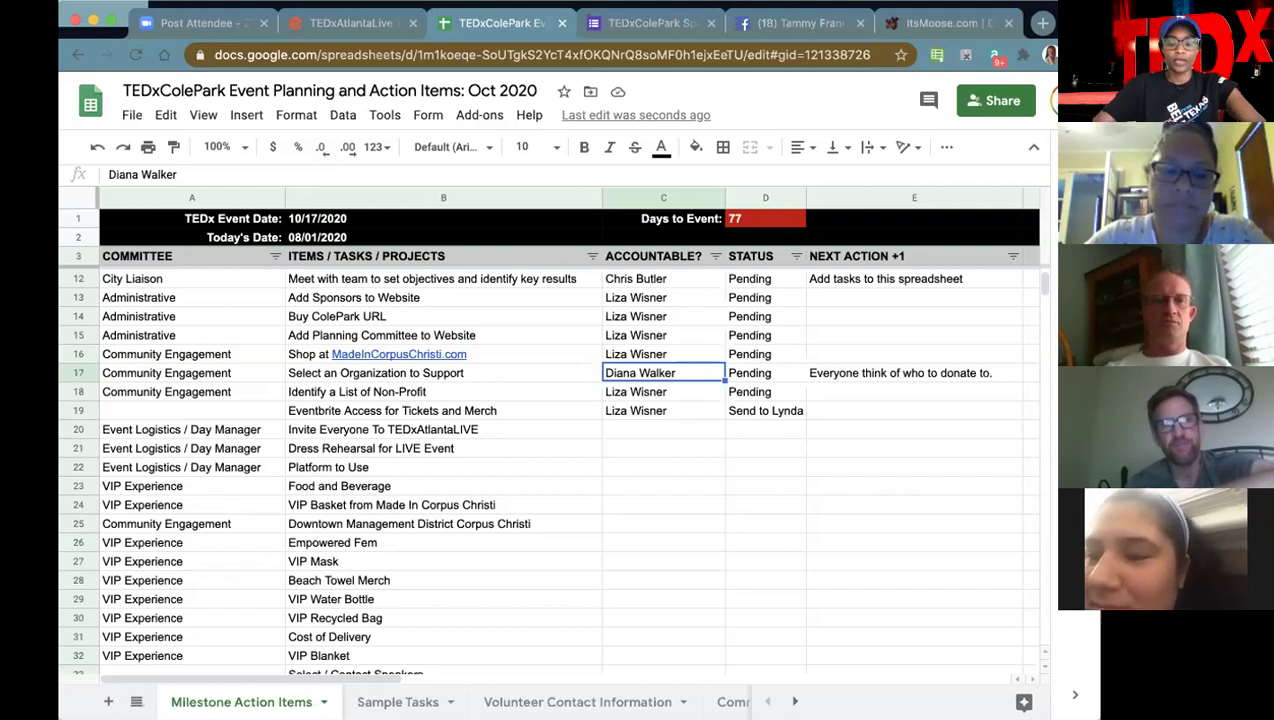
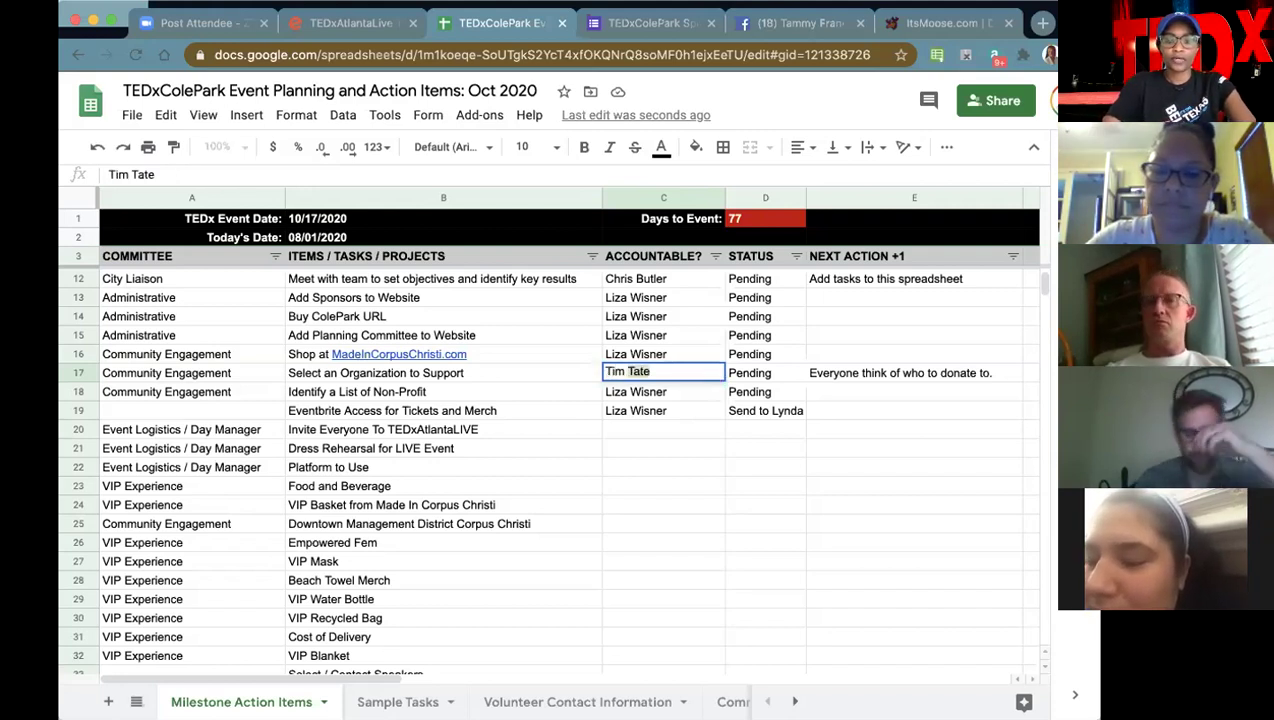
- Enter the replacement owner's full name for the row 17 task
{"action": "key", "text": "Tab"}
{"action": "key", "text": "Tab"}
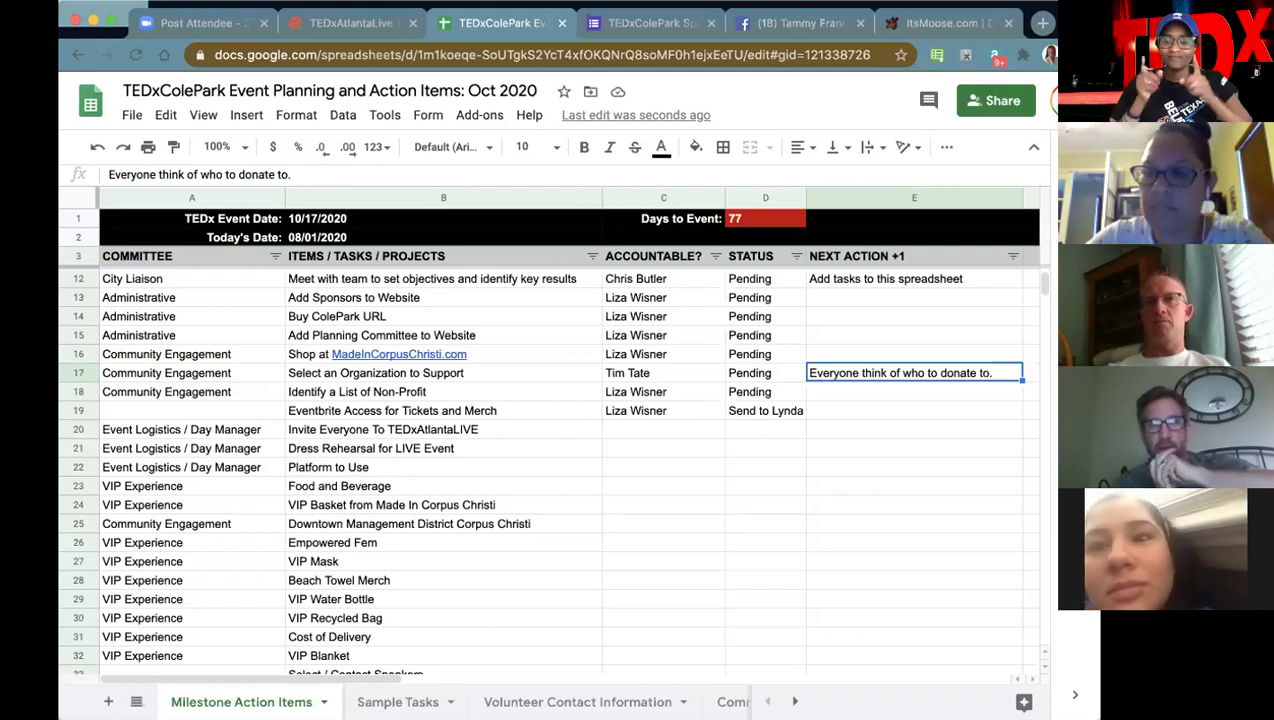
- Replace E17's note with 'Voting for the Organization to Donate to!', correcting the typo
{"action": "type", "text": "Voting fo"}
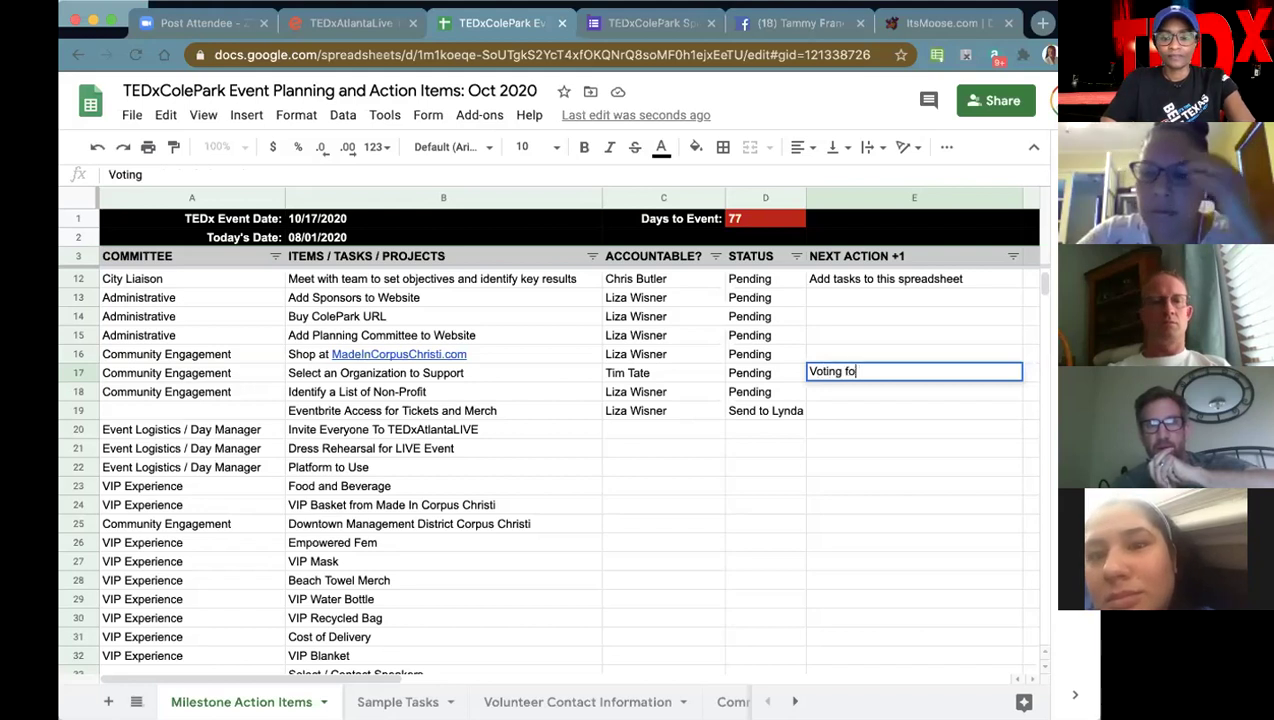
{"action": "type", "text": "r the Organiztion to"}
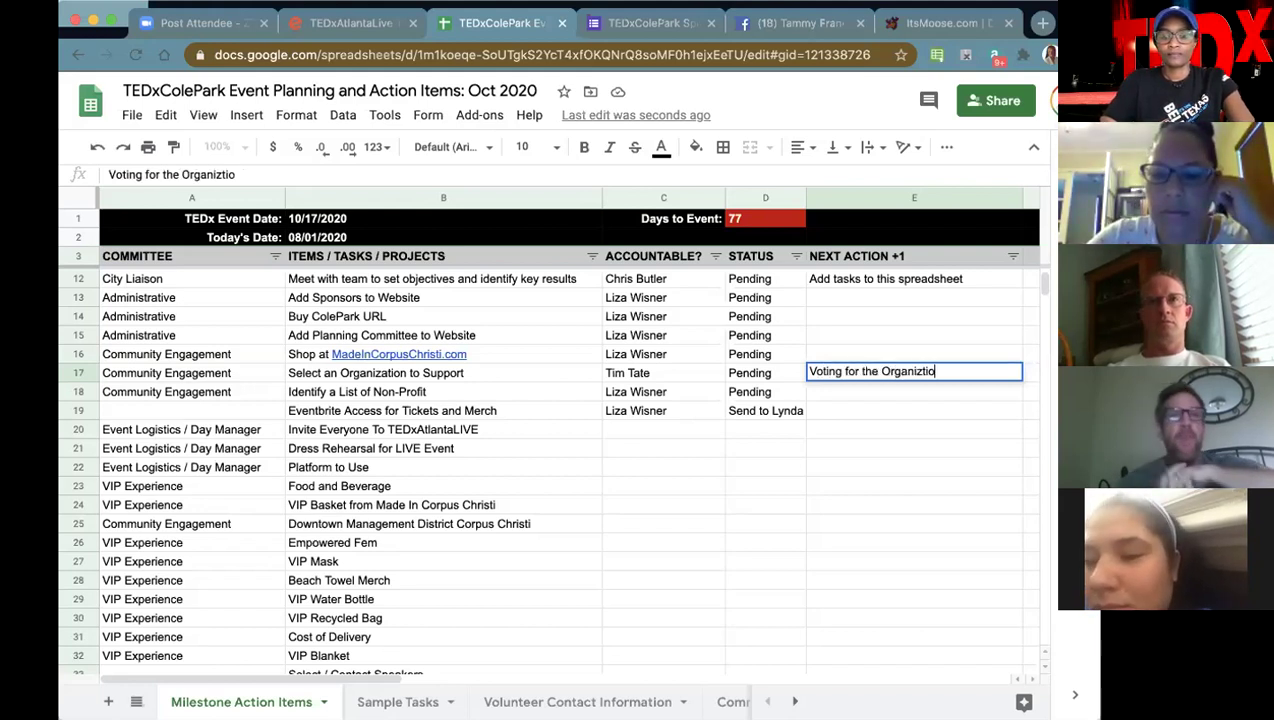
{"action": "key", "text": "BackSpace"}
{"action": "key", "text": "BackSpace"}
{"action": "key", "text": "BackSpace"}
{"action": "key", "text": "BackSpace"}
{"action": "key", "text": "BackSpace"}
{"action": "key", "text": "BackSpace"}
{"action": "key", "text": "BackSpace"}
{"action": "key", "text": "BackSpace"}
{"action": "type", "text": "ation to "}
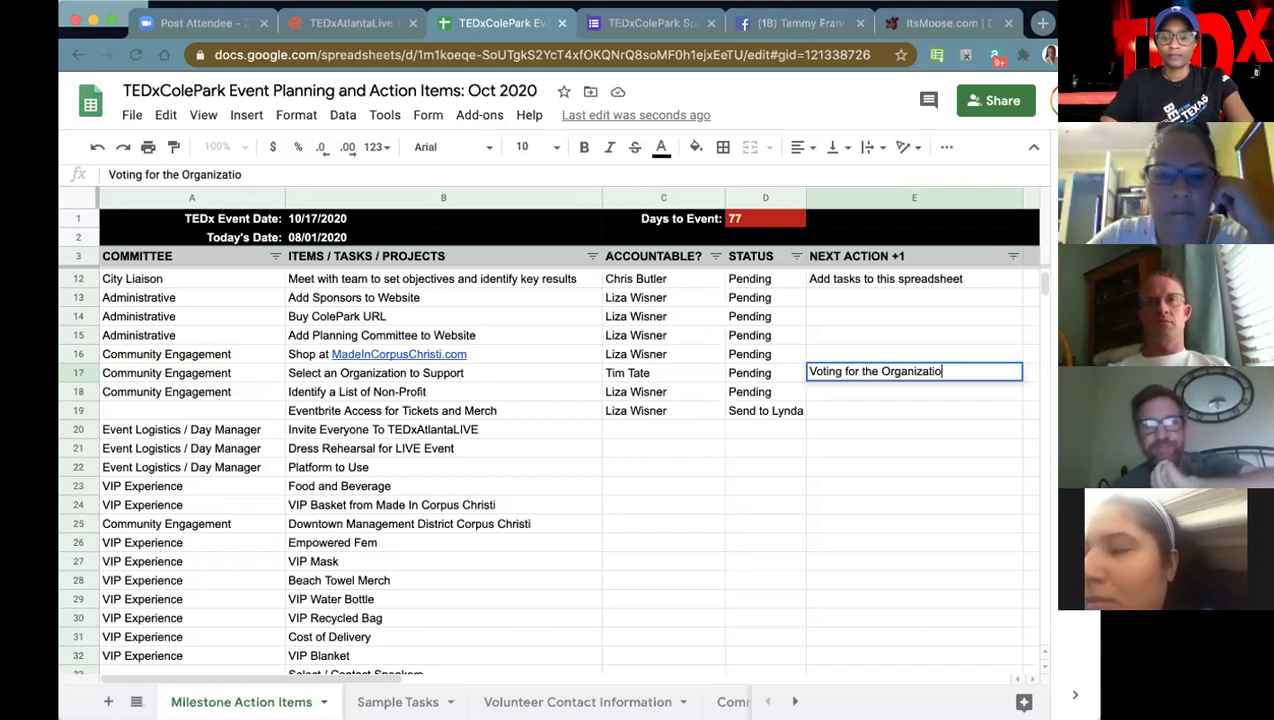
{"action": "type", "text": "Donate to!"}
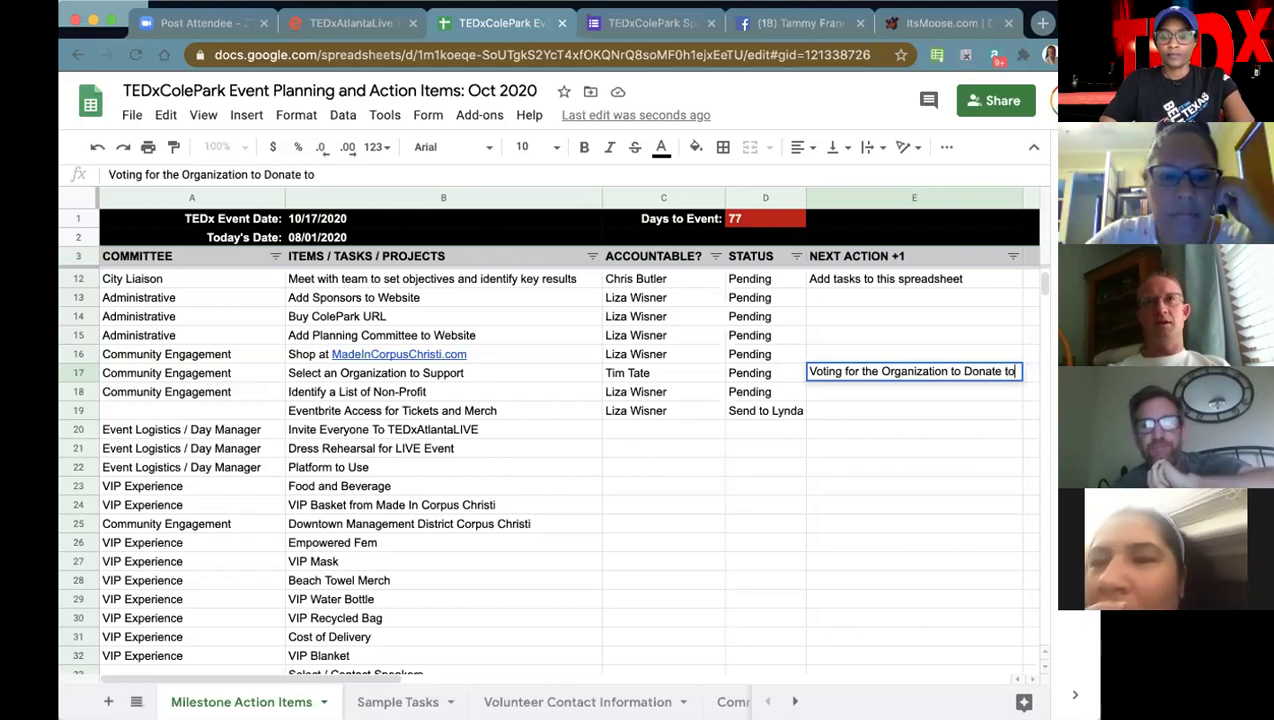
{"action": "left_click", "coordinate": [1002, 464]}
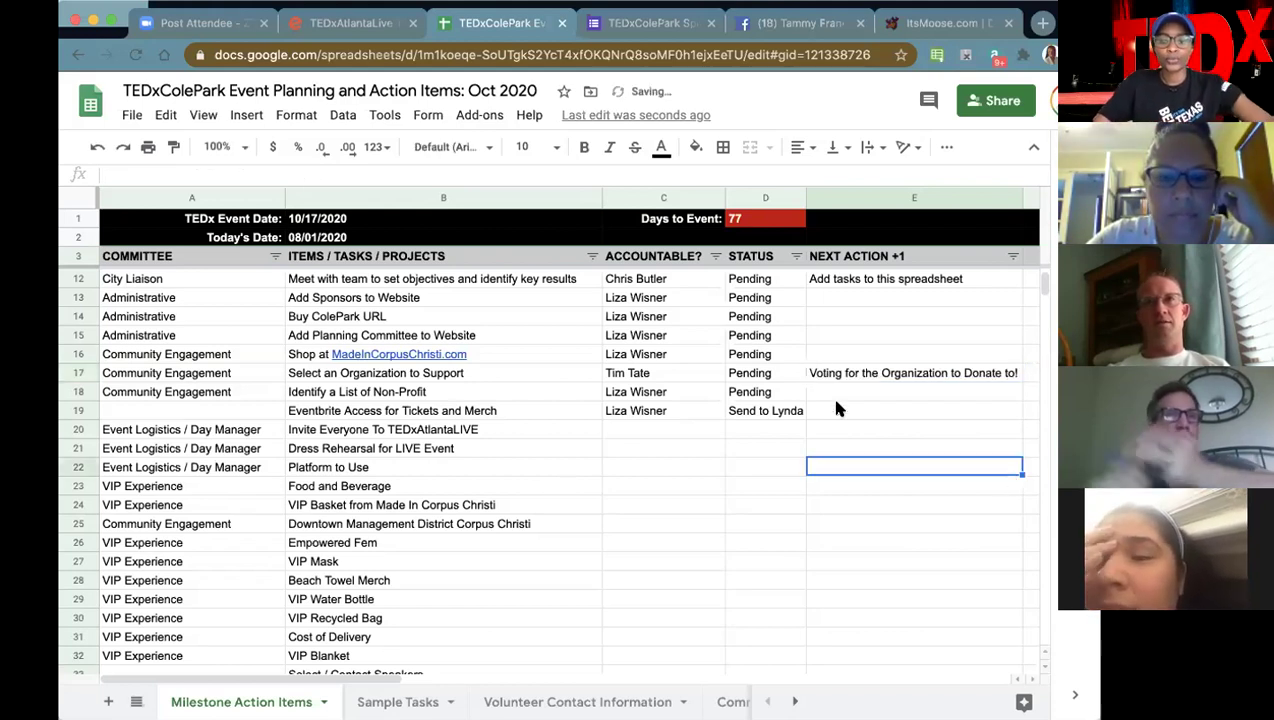
{"action": "left_click", "coordinate": [822, 376]}
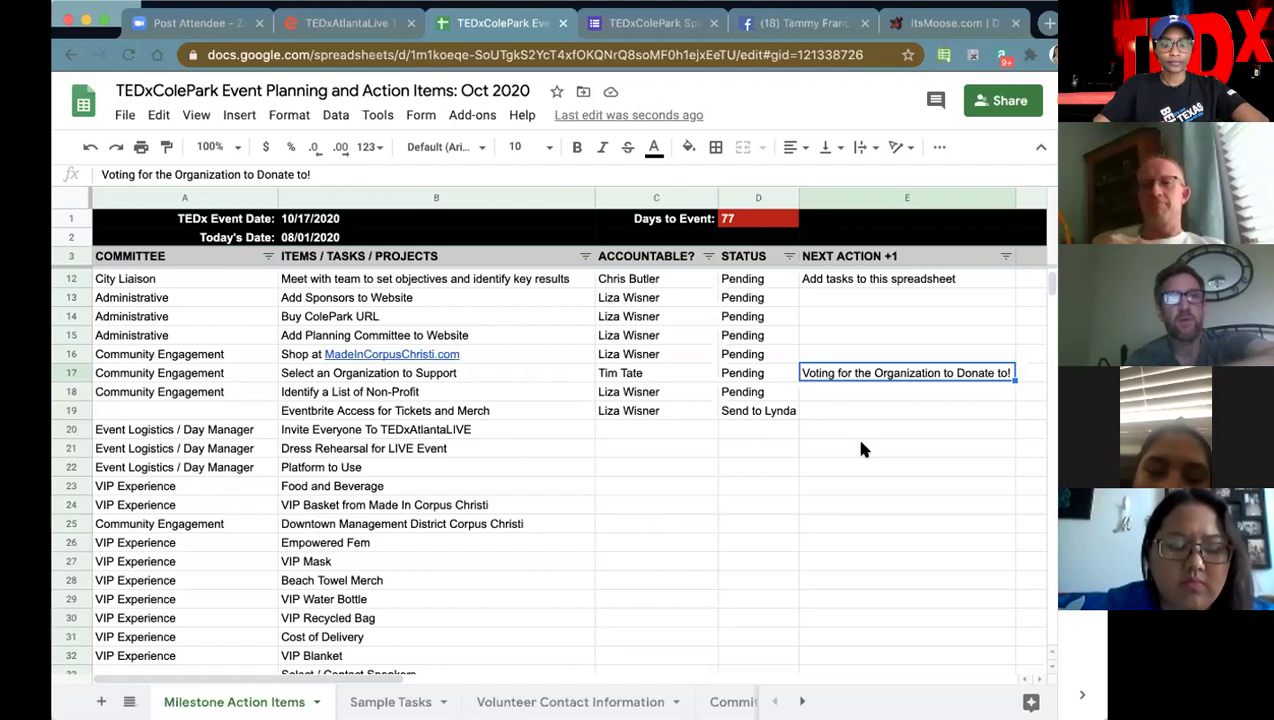
{"action": "scroll", "coordinate": [503, 550], "scroll_direction": "down", "scroll_amount": 7}
- Type 'Poll for who gets the donation' into B49, fixing the mistyped ending
{"action": "left_click", "coordinate": [397, 562]}
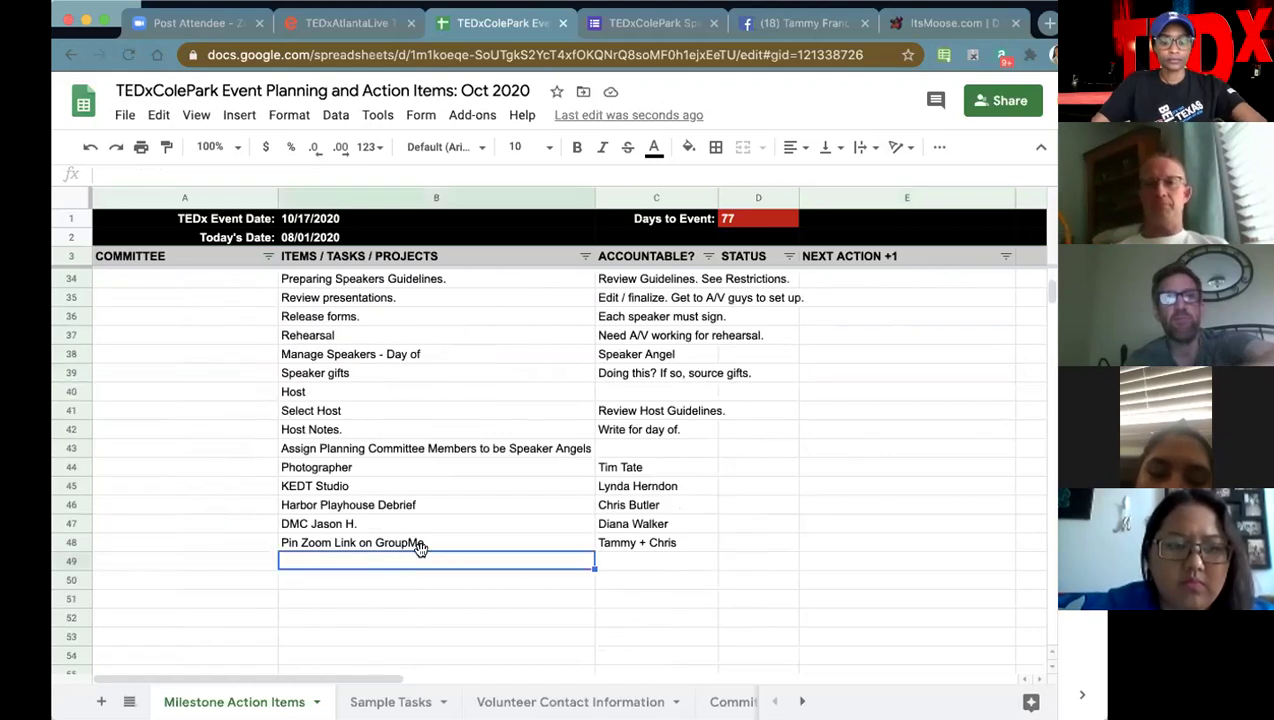
{"action": "type", "text": "Poll for who gets the"}
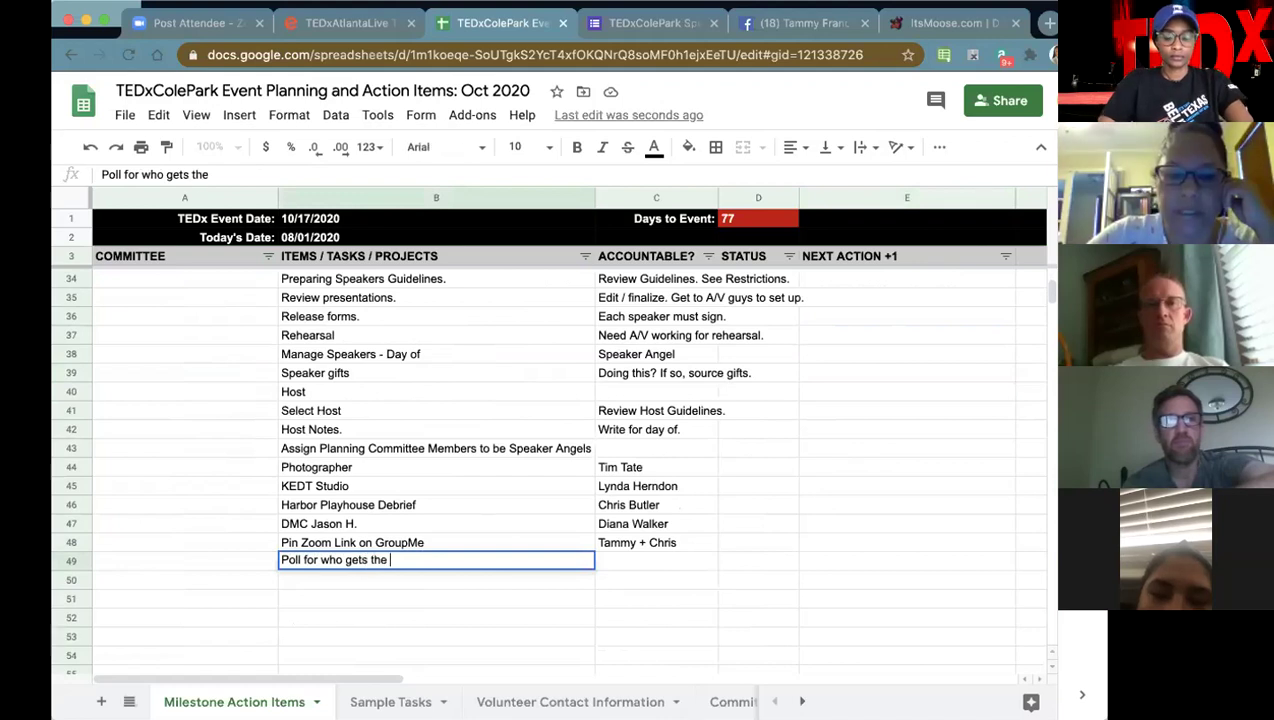
{"action": "type", "text": " donation"}
{"action": "key", "text": "Tab"}
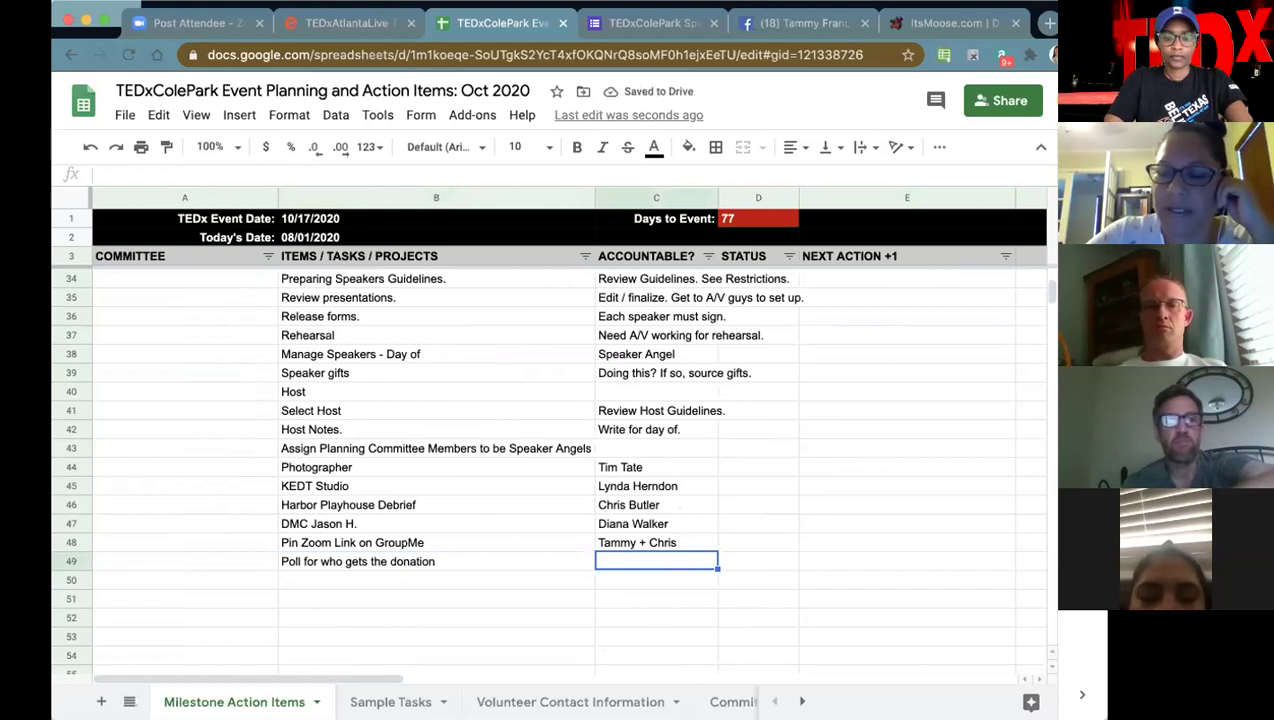
{"action": "left_click", "coordinate": [656, 579]}
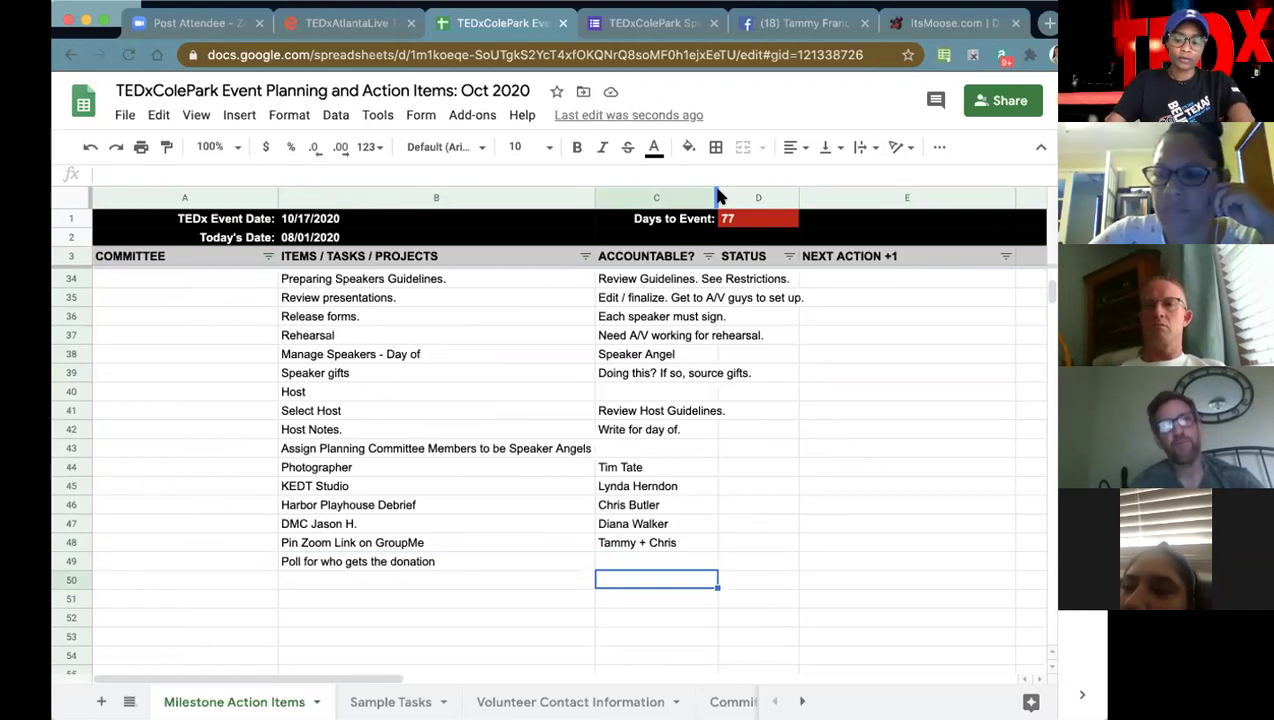
- Append ' - Top 3' to the B49 task and enter the accountable person's name in C49
{"action": "key", "text": "Up"}
{"action": "type", "text": "To"}
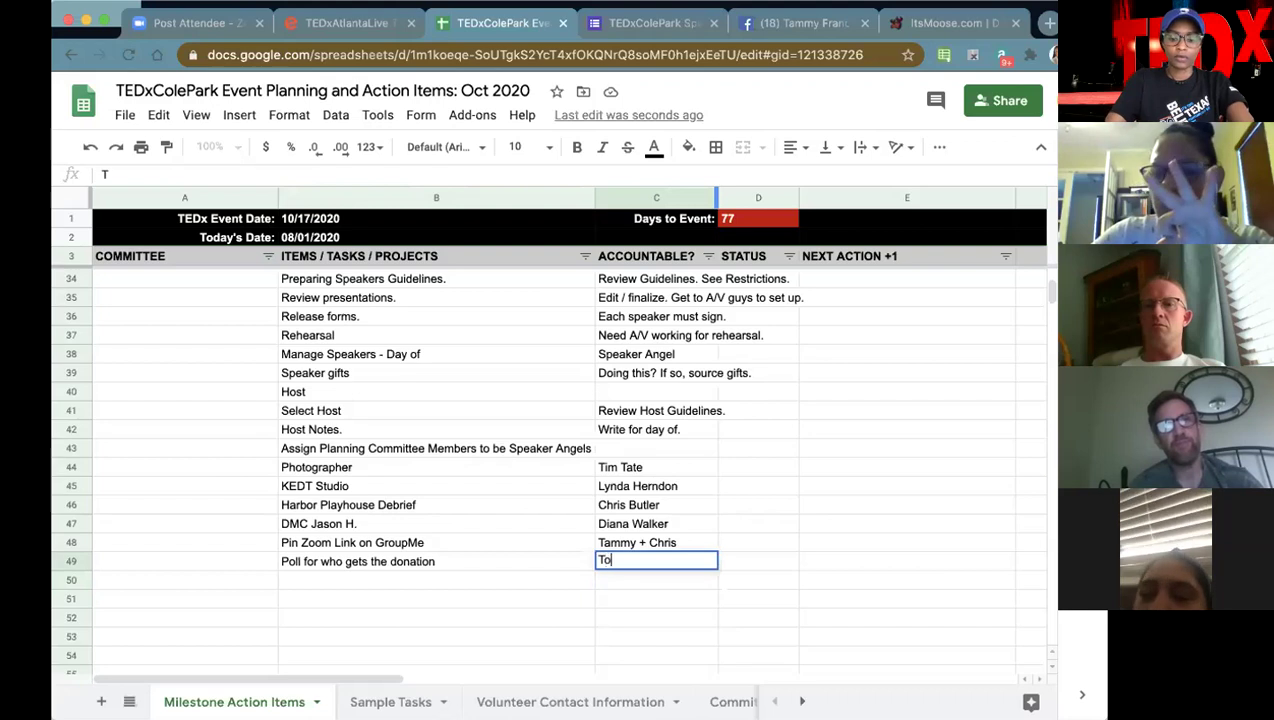
{"action": "type", "text": "p 3"}
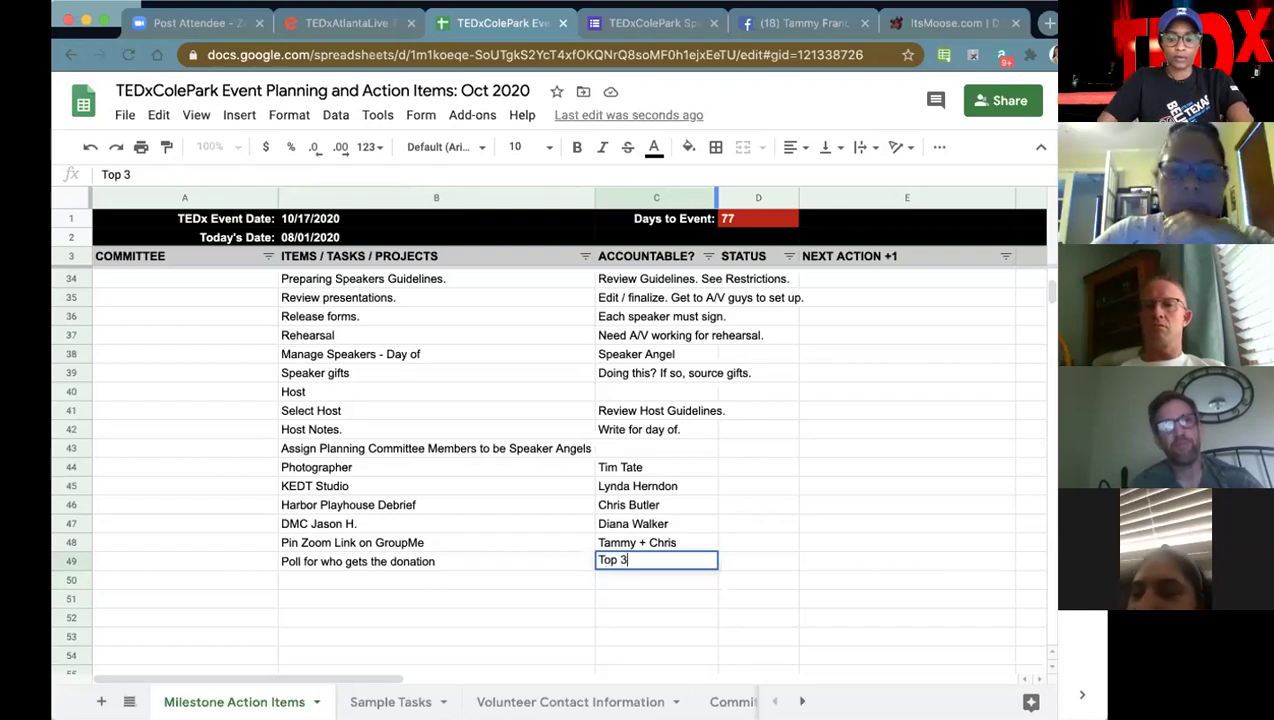
{"action": "key", "text": "Tab"}
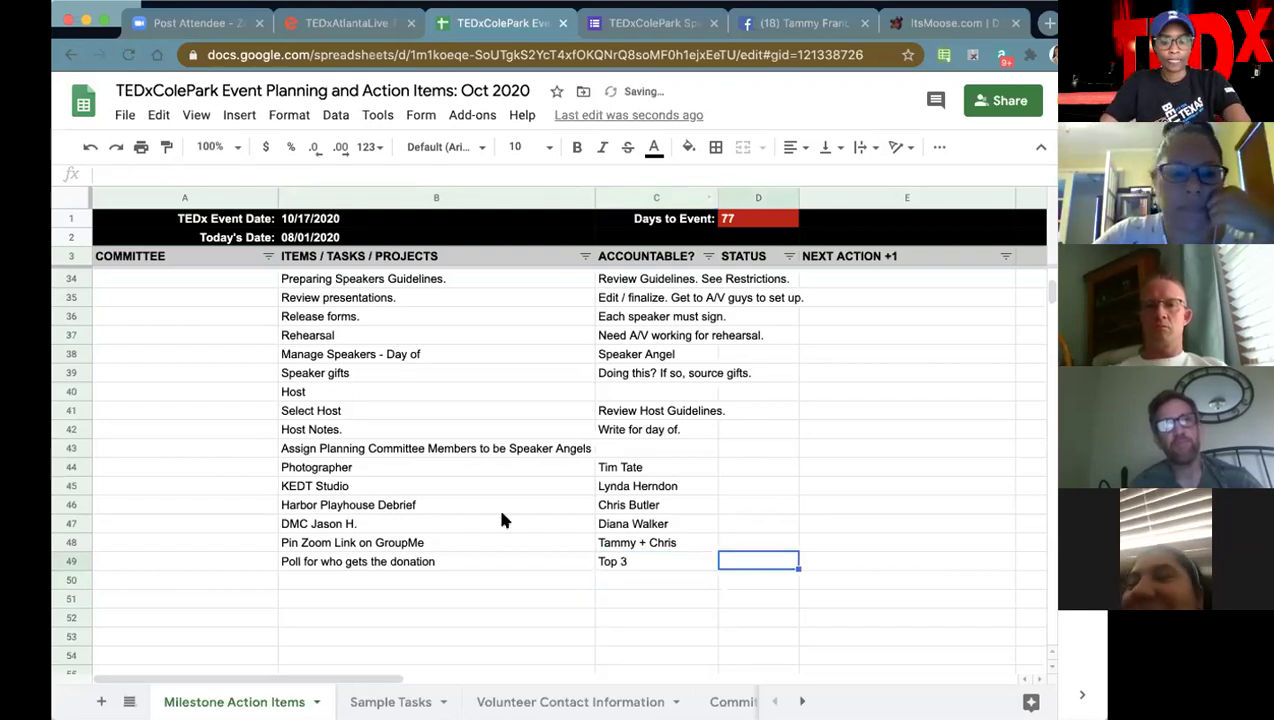
{"action": "double_click", "coordinate": [476, 563]}
{"action": "type", "text": "- "}
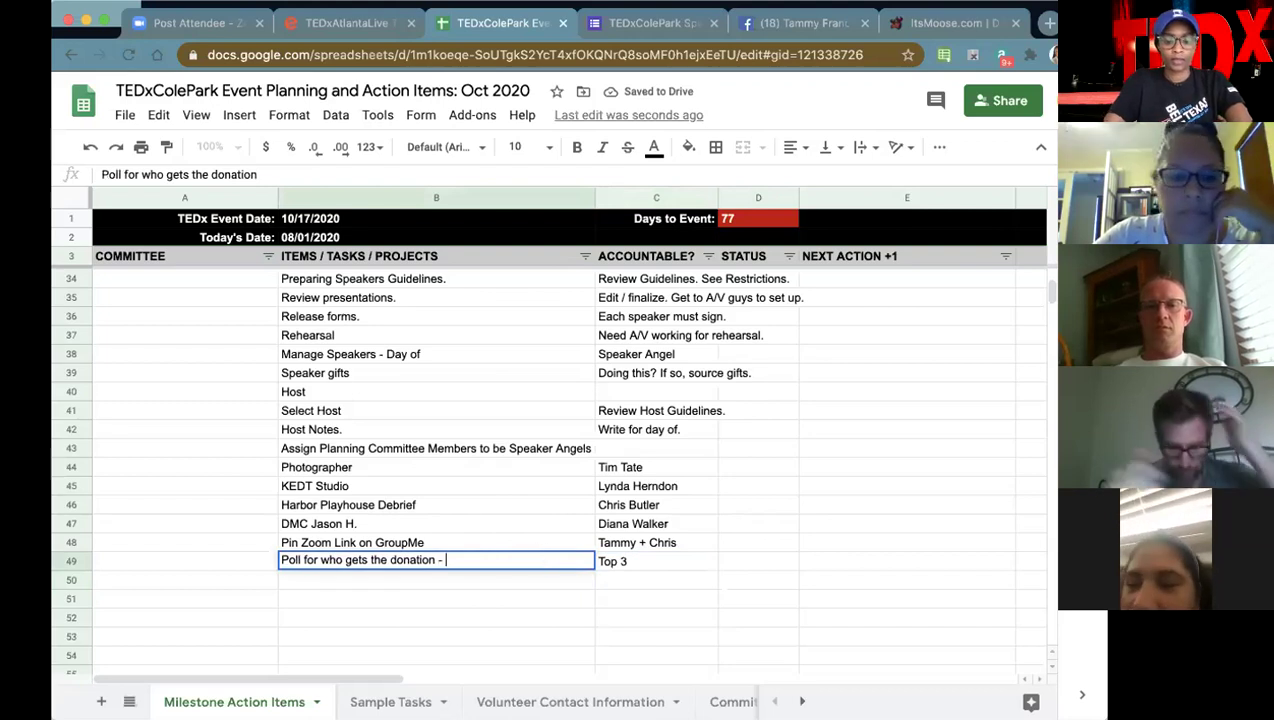
{"action": "type", "text": "Top 3"}
{"action": "left_click", "coordinate": [685, 561]}
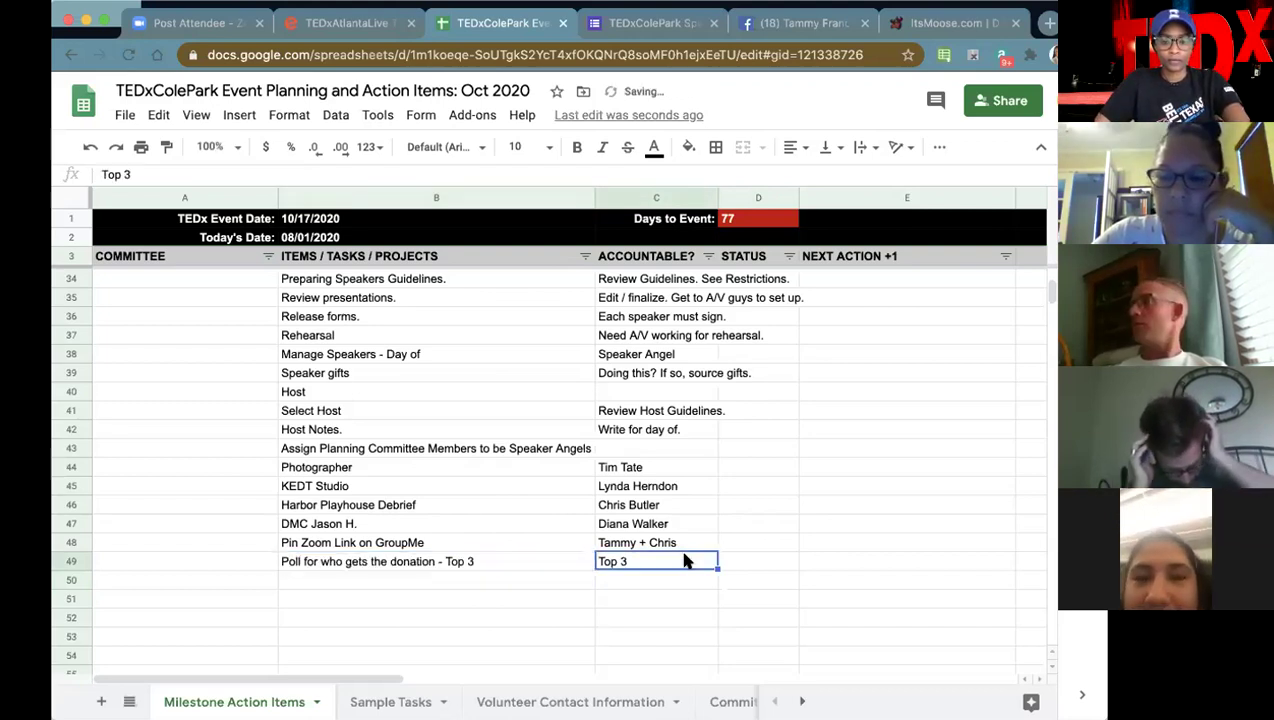
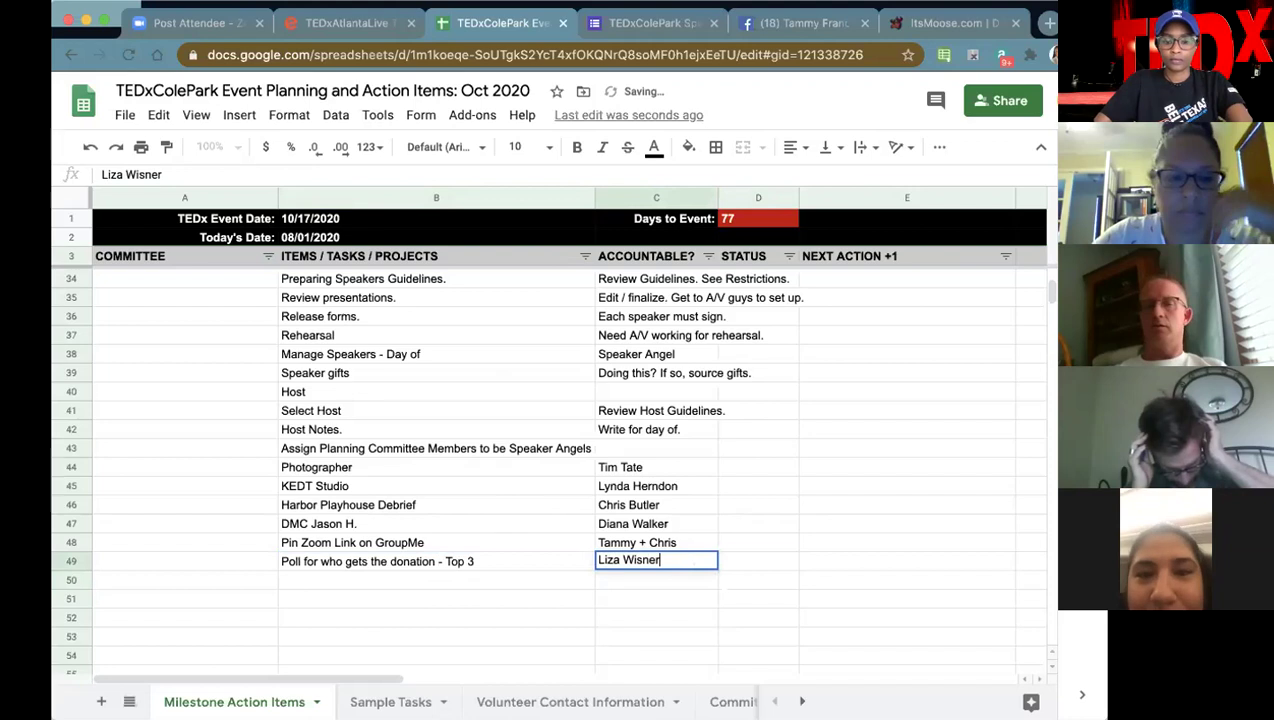
{"action": "key", "text": "Tab"}
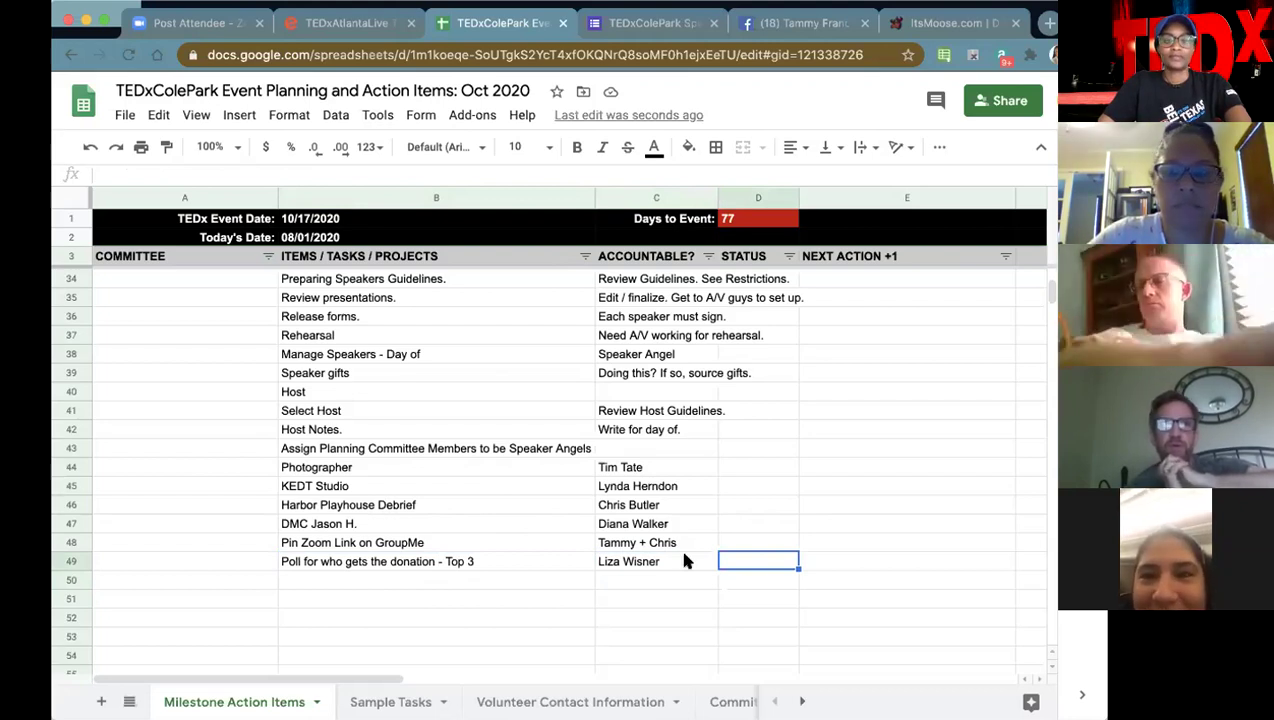
- Scroll the Milestone Action Items sheet back up to show rows 4 to 24
{"action": "scroll", "coordinate": [485, 407], "scroll_direction": "up", "scroll_amount": 4}
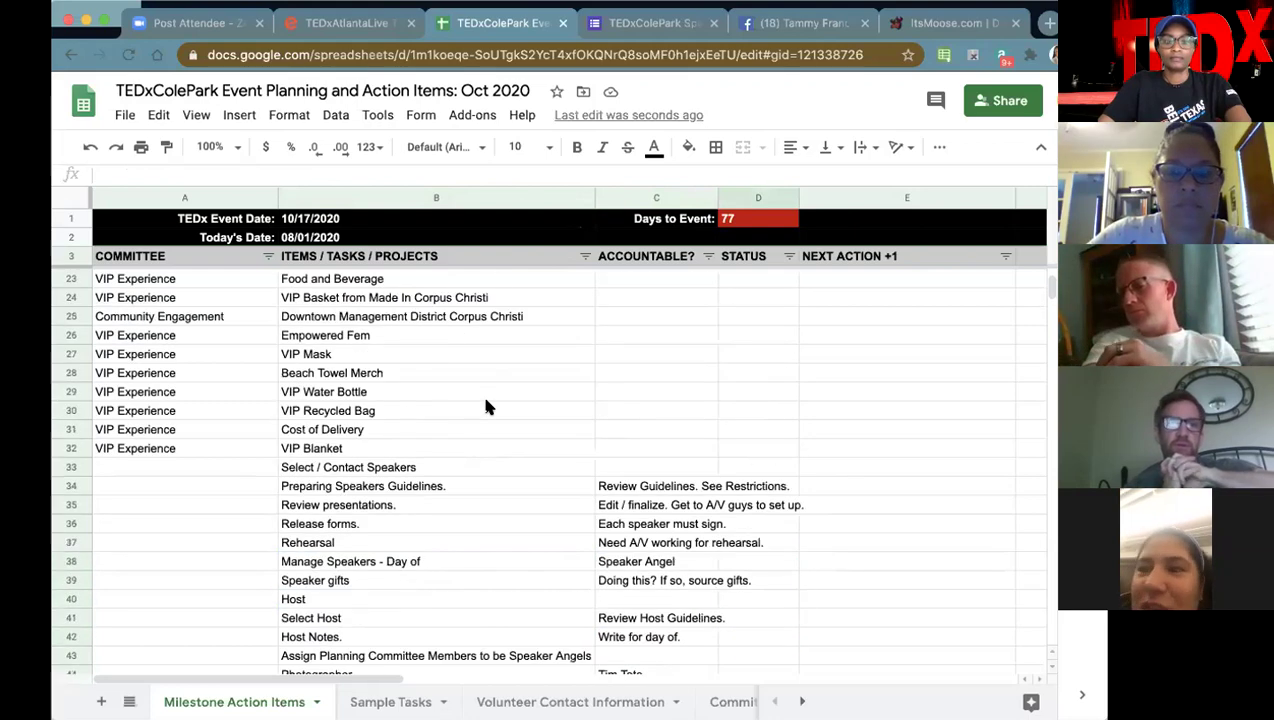
{"action": "scroll", "coordinate": [485, 402], "scroll_direction": "up", "scroll_amount": 6}
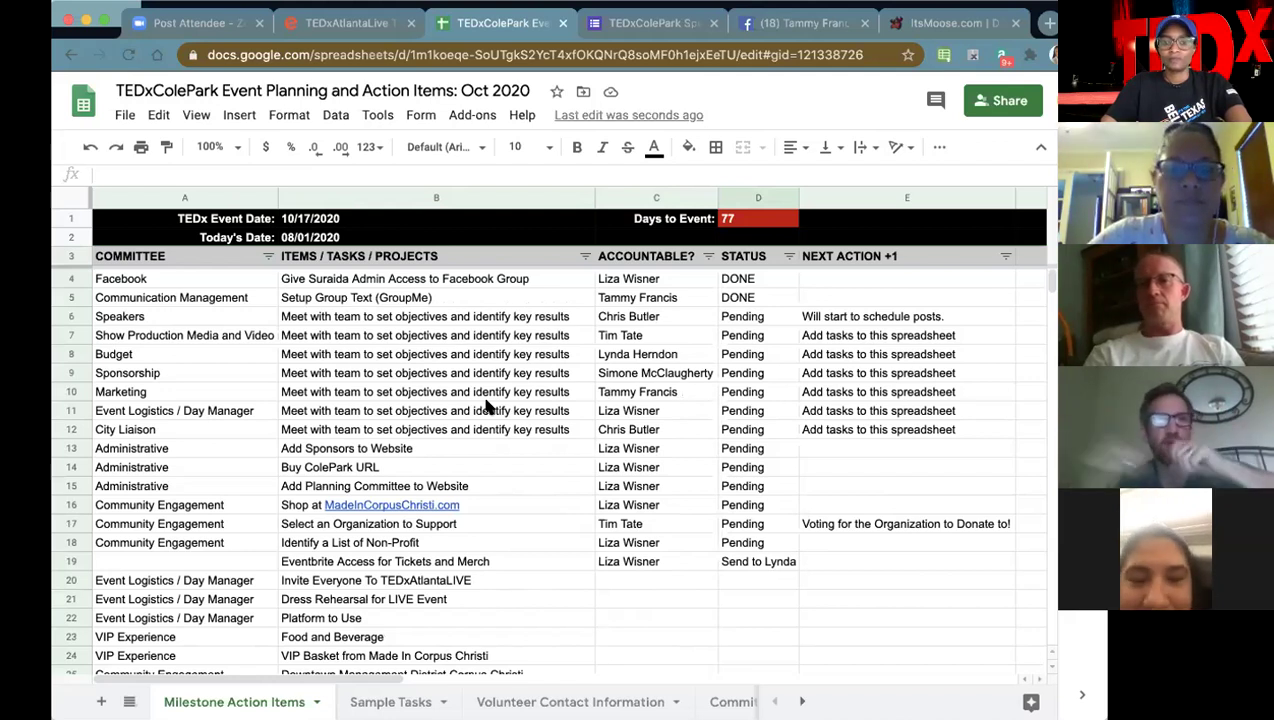
{"action": "scroll", "coordinate": [487, 406], "scroll_direction": "down", "scroll_amount": 1}
{"action": "scroll", "coordinate": [487, 406], "scroll_direction": "up", "scroll_amount": 1}
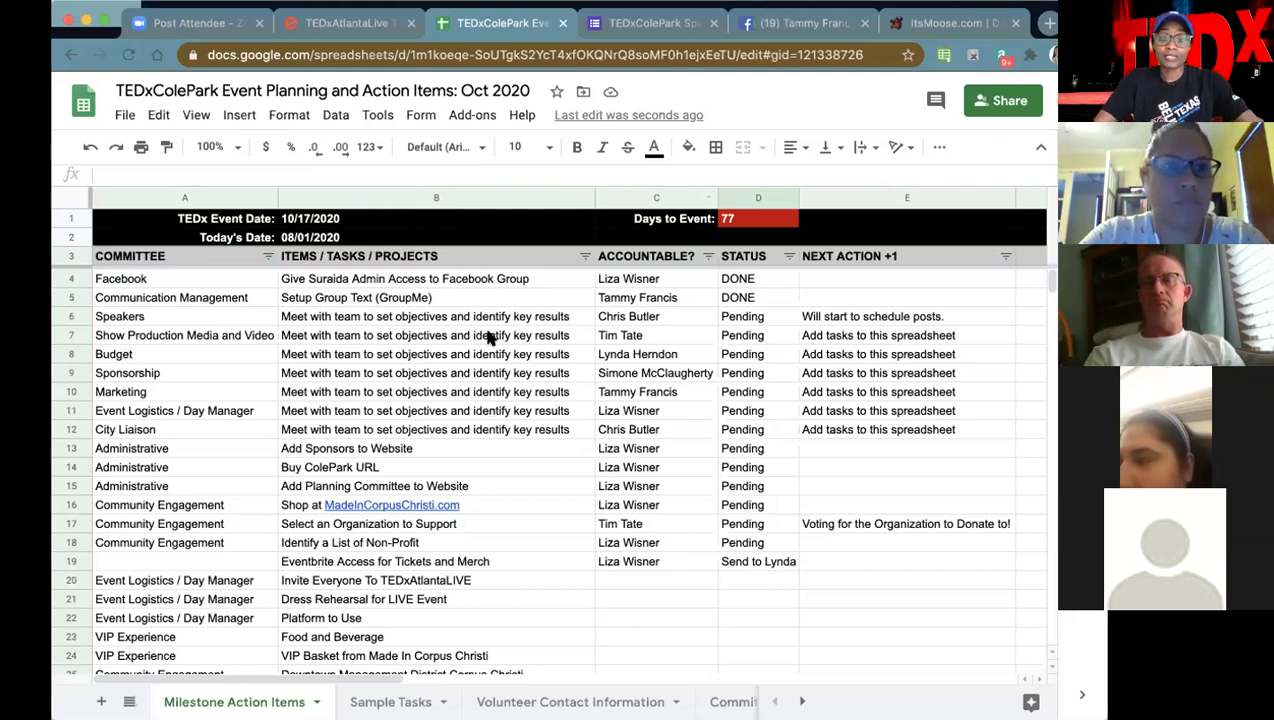
{"action": "left_click", "coordinate": [532, 431]}
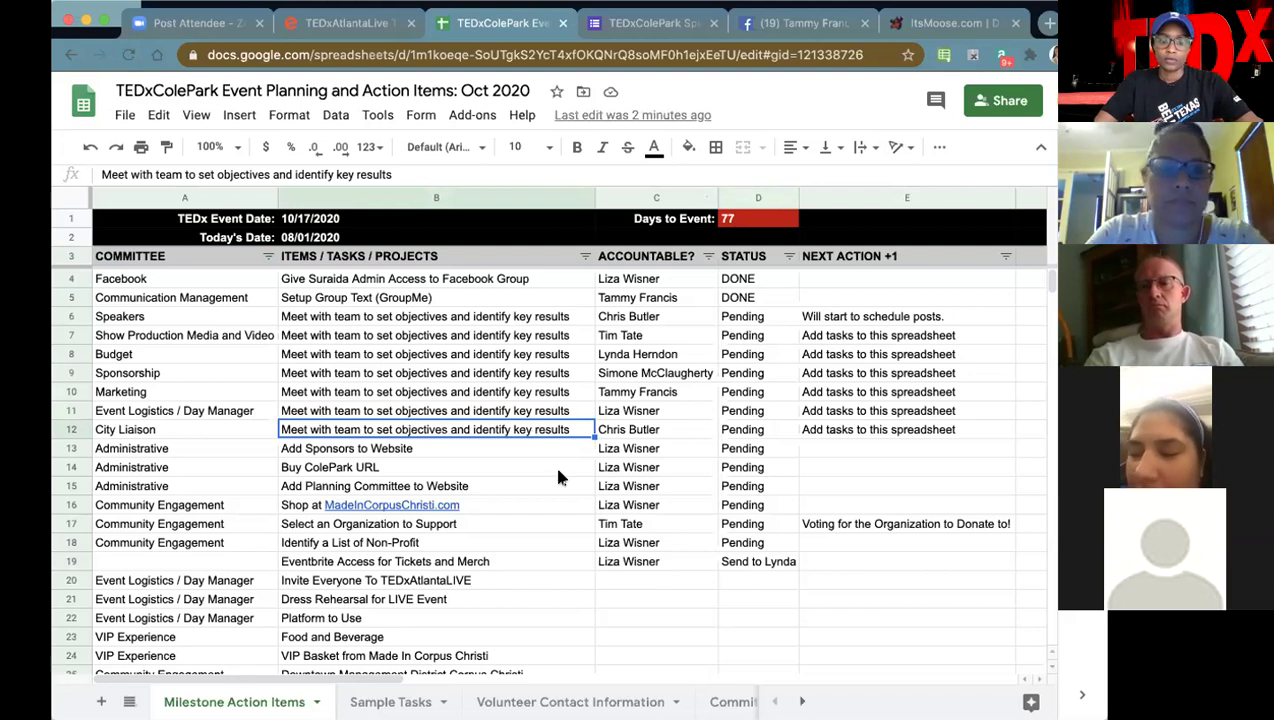
{"action": "scroll", "coordinate": [558, 477], "scroll_direction": "down", "scroll_amount": 1}
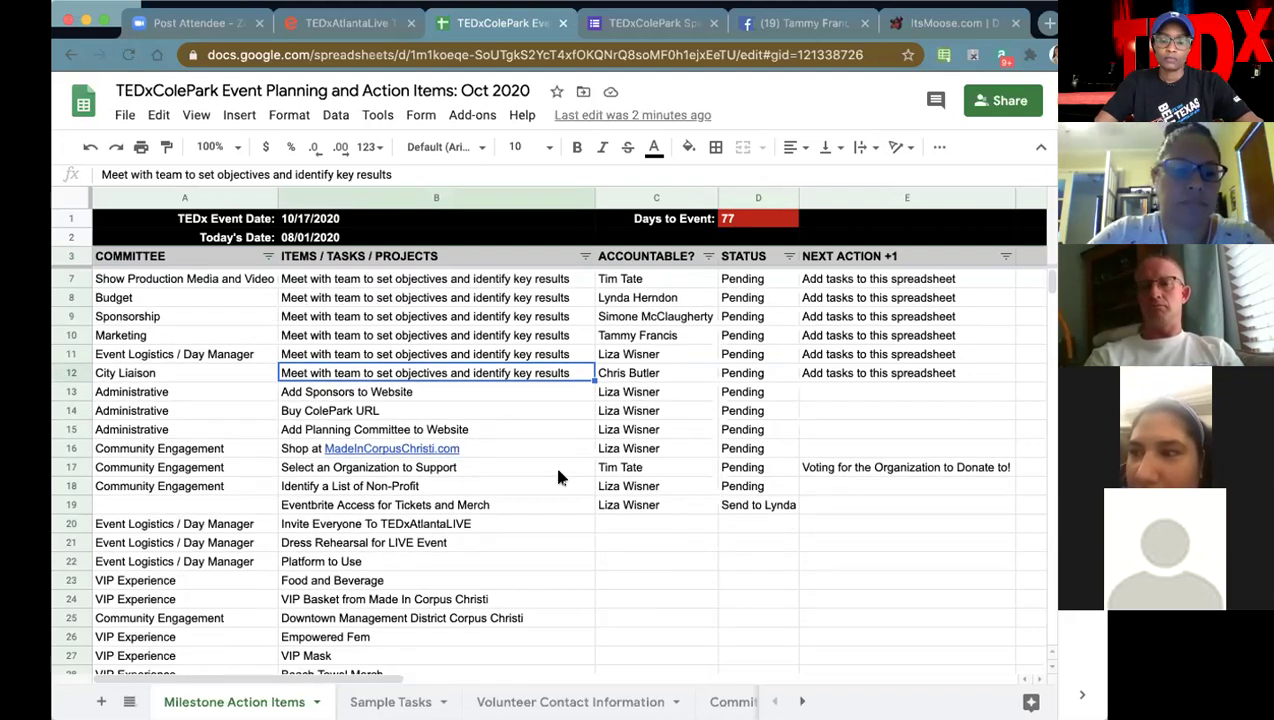
{"action": "scroll", "coordinate": [558, 477], "scroll_direction": "down", "scroll_amount": 1}
{"action": "scroll", "coordinate": [558, 477], "scroll_direction": "down", "scroll_amount": 1}
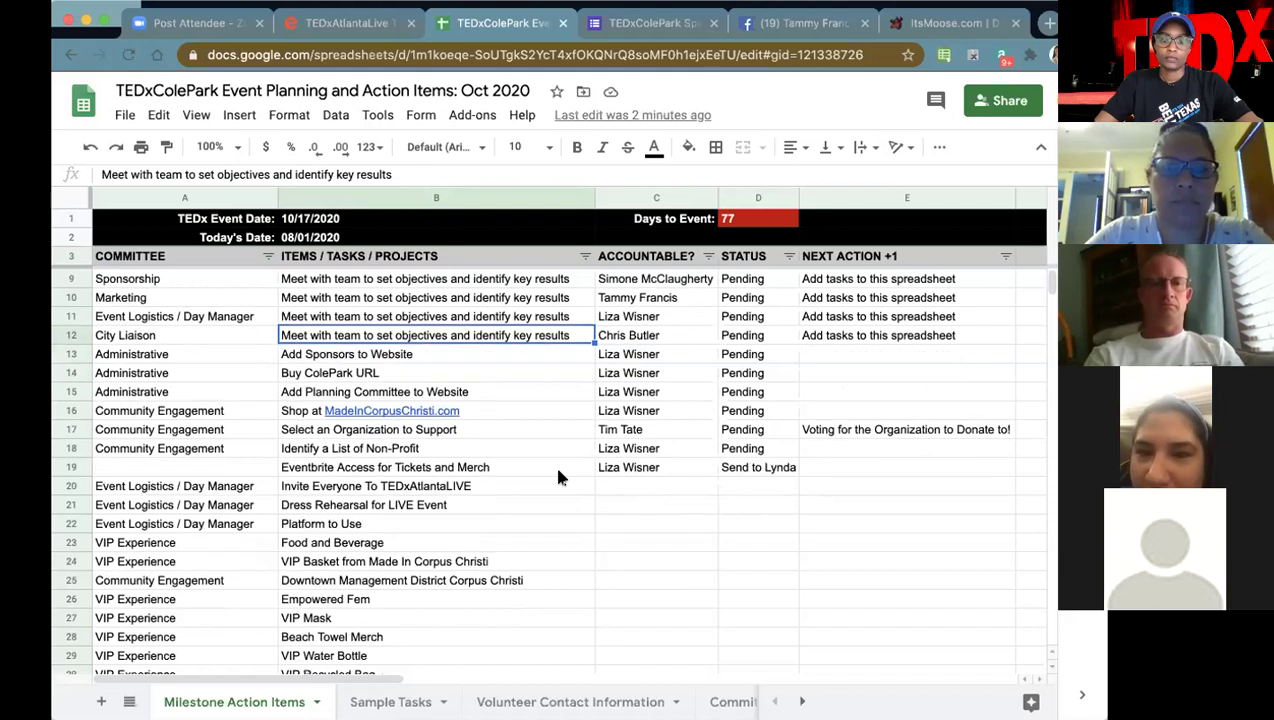
{"action": "scroll", "coordinate": [558, 477], "scroll_direction": "down", "scroll_amount": 2}
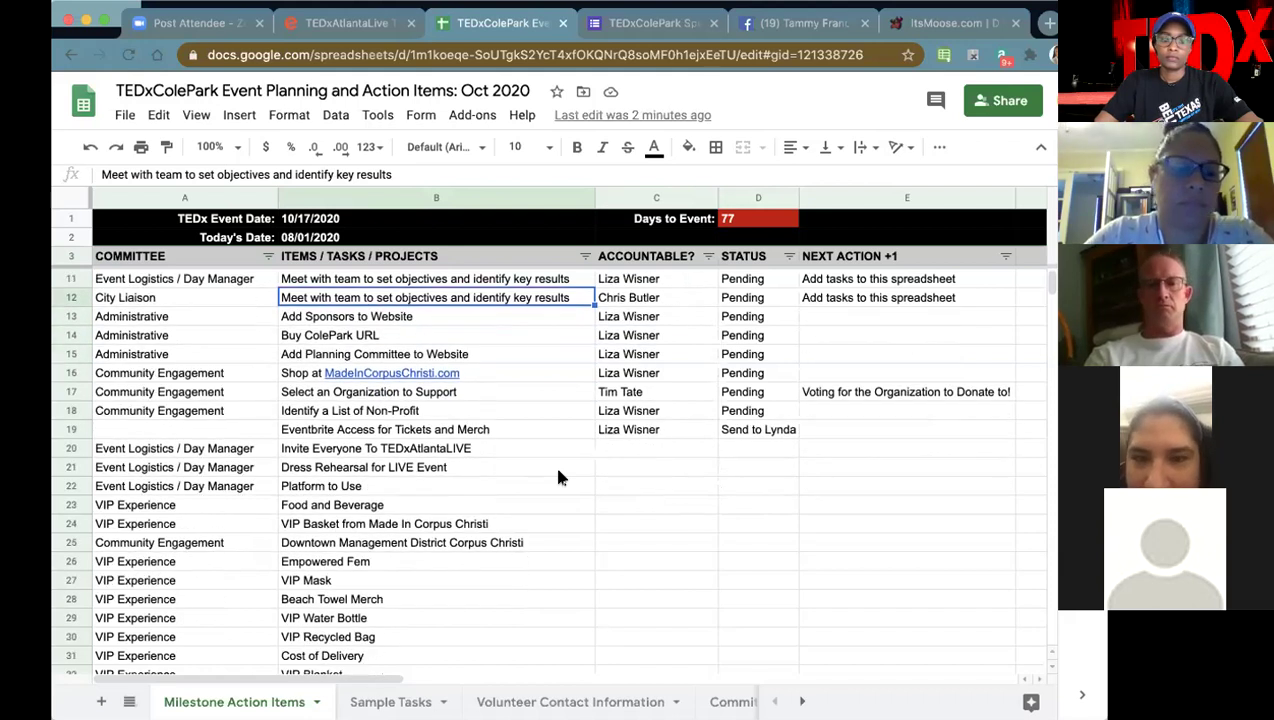
{"action": "scroll", "coordinate": [558, 477], "scroll_direction": "down", "scroll_amount": 1}
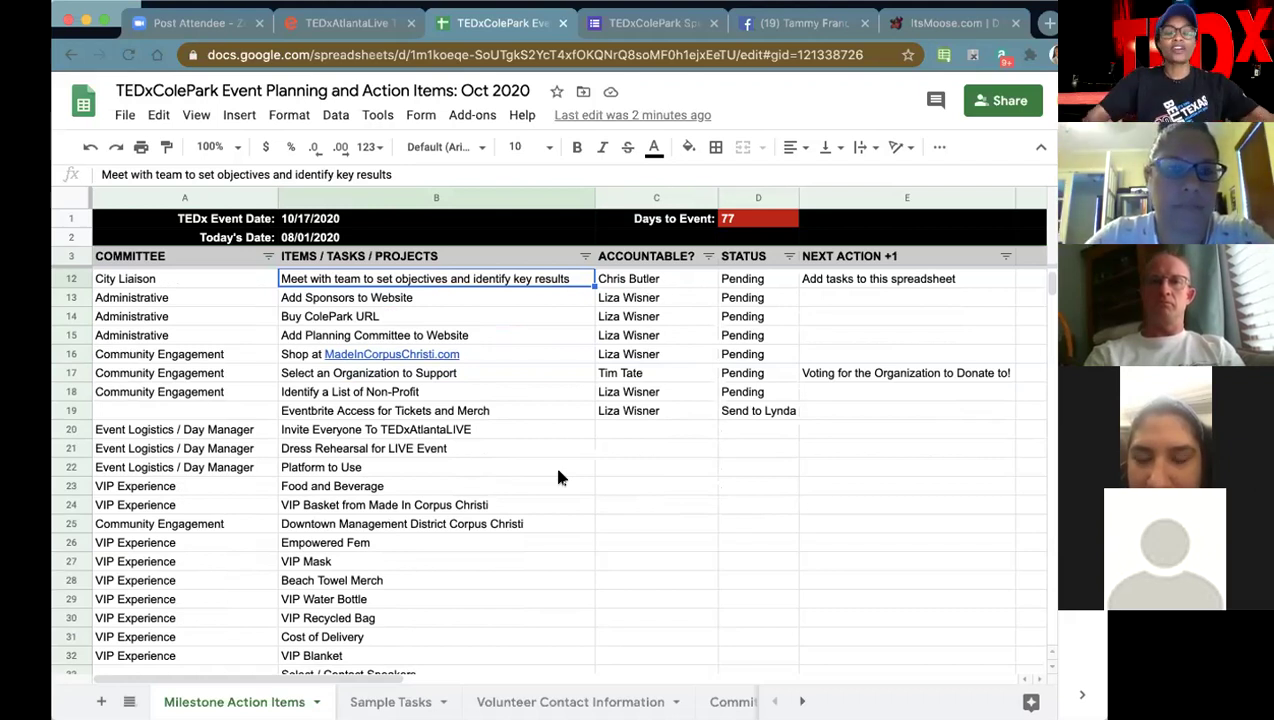
{"action": "scroll", "coordinate": [558, 477], "scroll_direction": "down", "scroll_amount": 5}
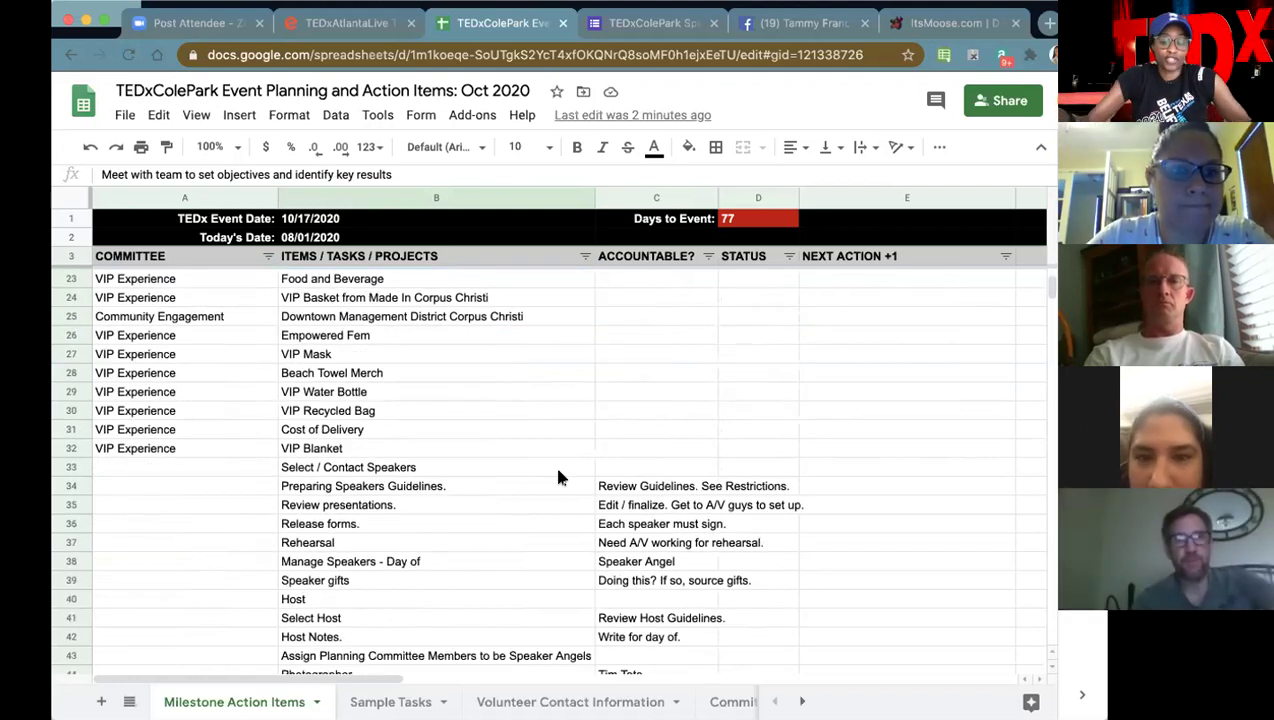
{"action": "scroll", "coordinate": [558, 477], "scroll_direction": "down", "scroll_amount": 1}
{"action": "scroll", "coordinate": [558, 477], "scroll_direction": "down", "scroll_amount": 3}
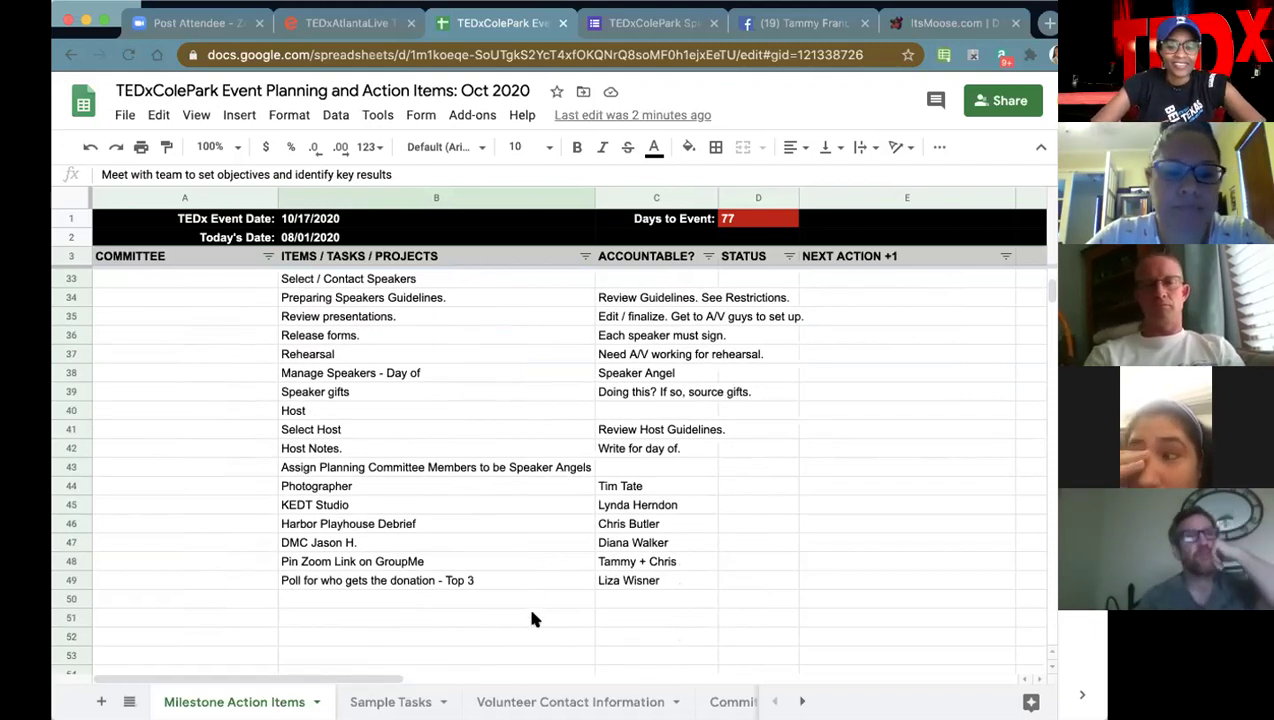
{"action": "left_click", "coordinate": [535, 618]}
{"action": "left_click", "coordinate": [535, 604]}
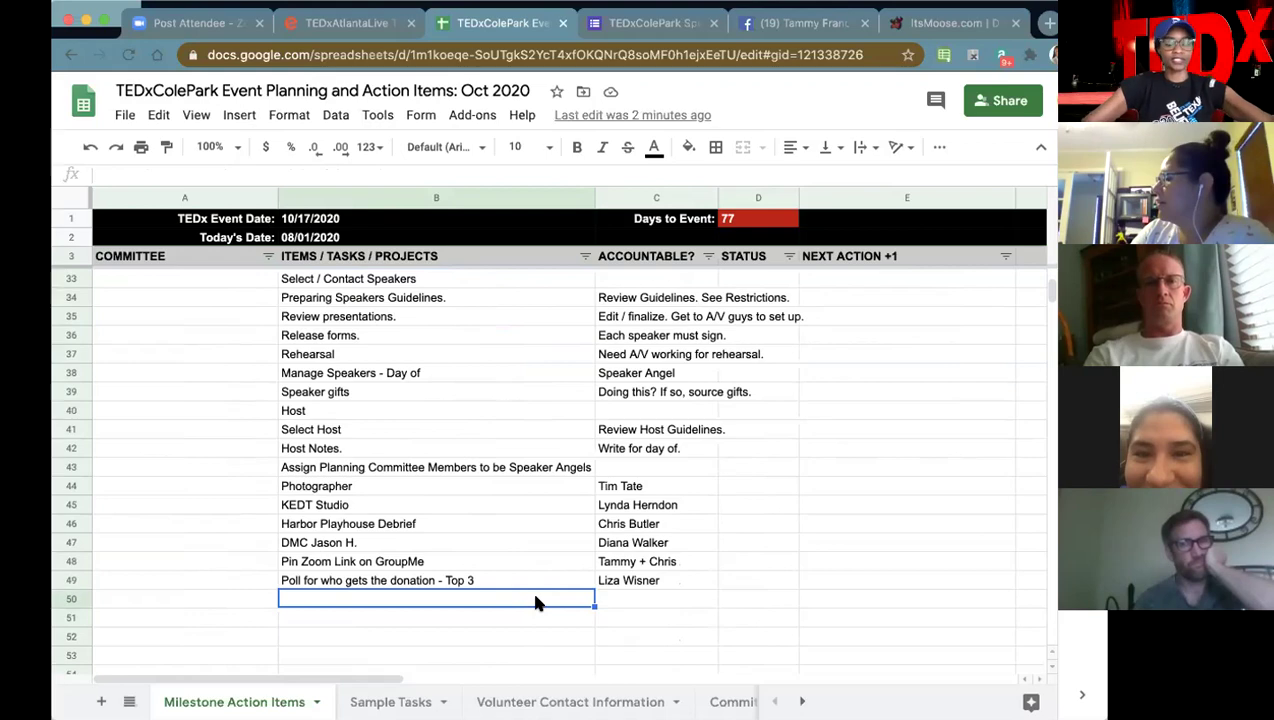
{"action": "scroll", "coordinate": [498, 489], "scroll_direction": "up", "scroll_amount": 5}
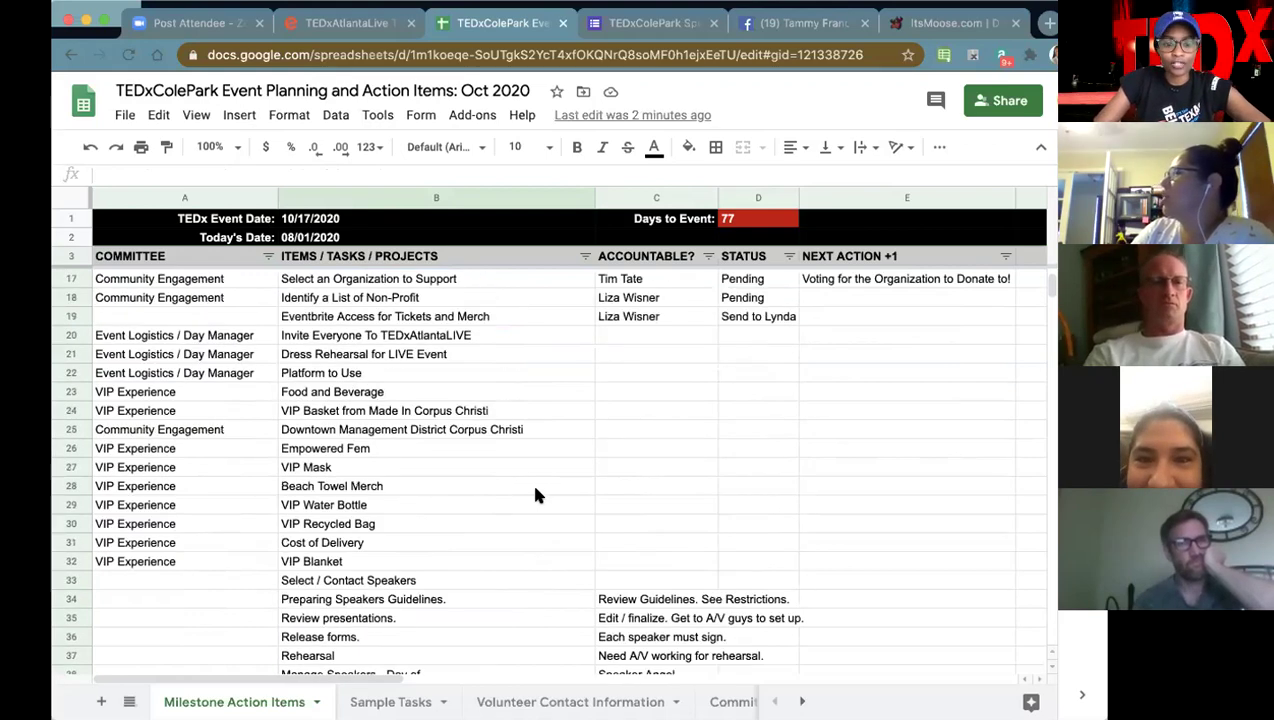
{"action": "scroll", "coordinate": [535, 495], "scroll_direction": "up", "scroll_amount": 4}
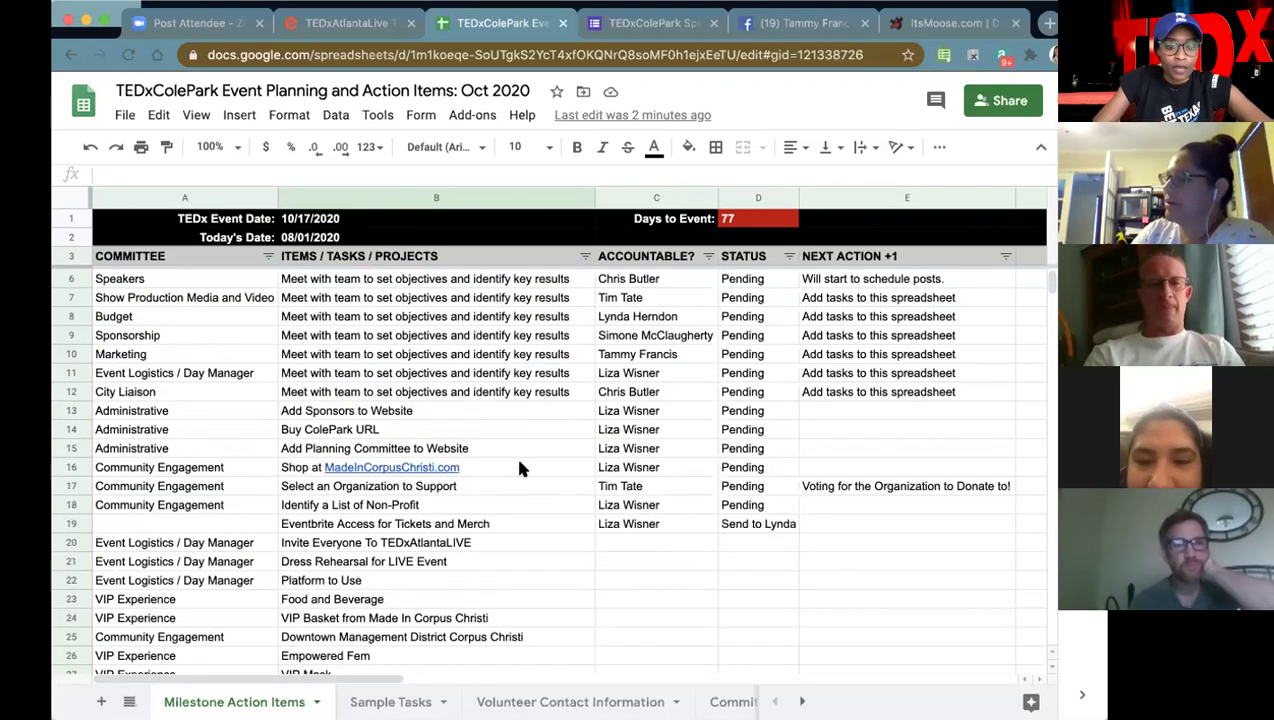
{"action": "scroll", "coordinate": [531, 478], "scroll_direction": "down", "scroll_amount": 3}
{"action": "left_click", "coordinate": [411, 452]}
{"action": "left_click", "coordinate": [529, 470]}
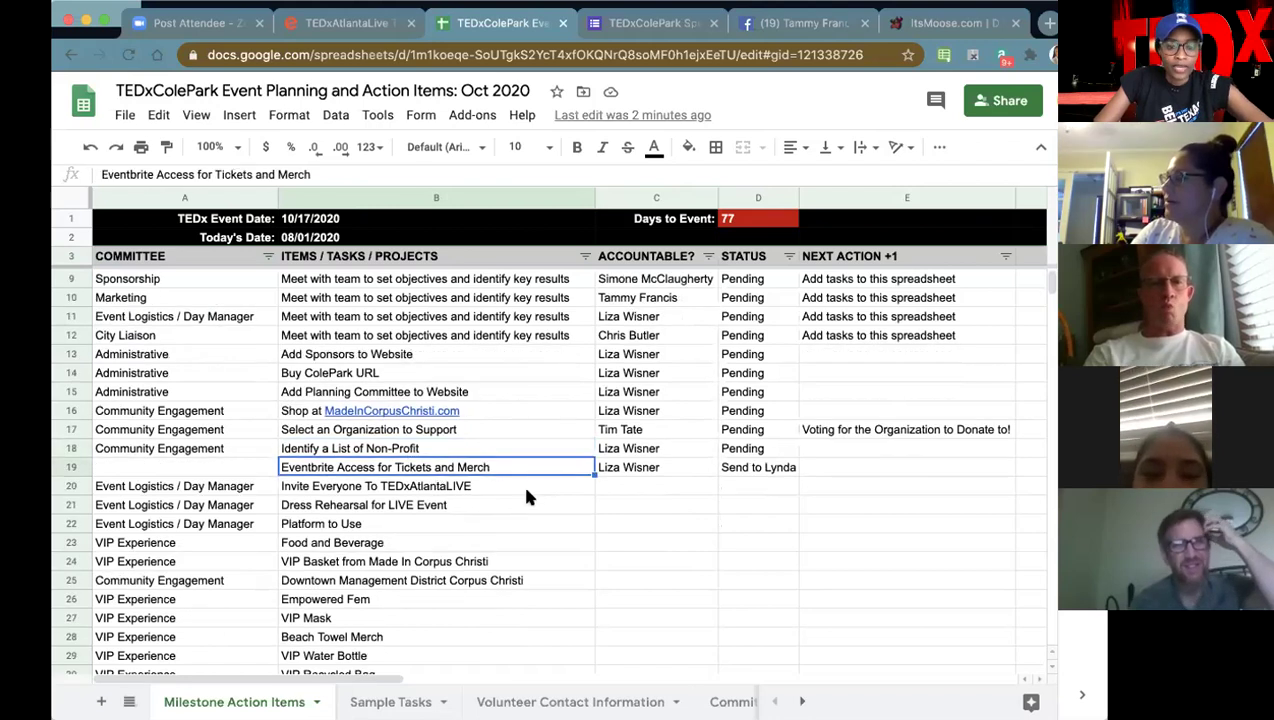
{"action": "scroll", "coordinate": [522, 481], "scroll_direction": "down", "scroll_amount": 1}
{"action": "scroll", "coordinate": [450, 538], "scroll_direction": "down", "scroll_amount": 2}
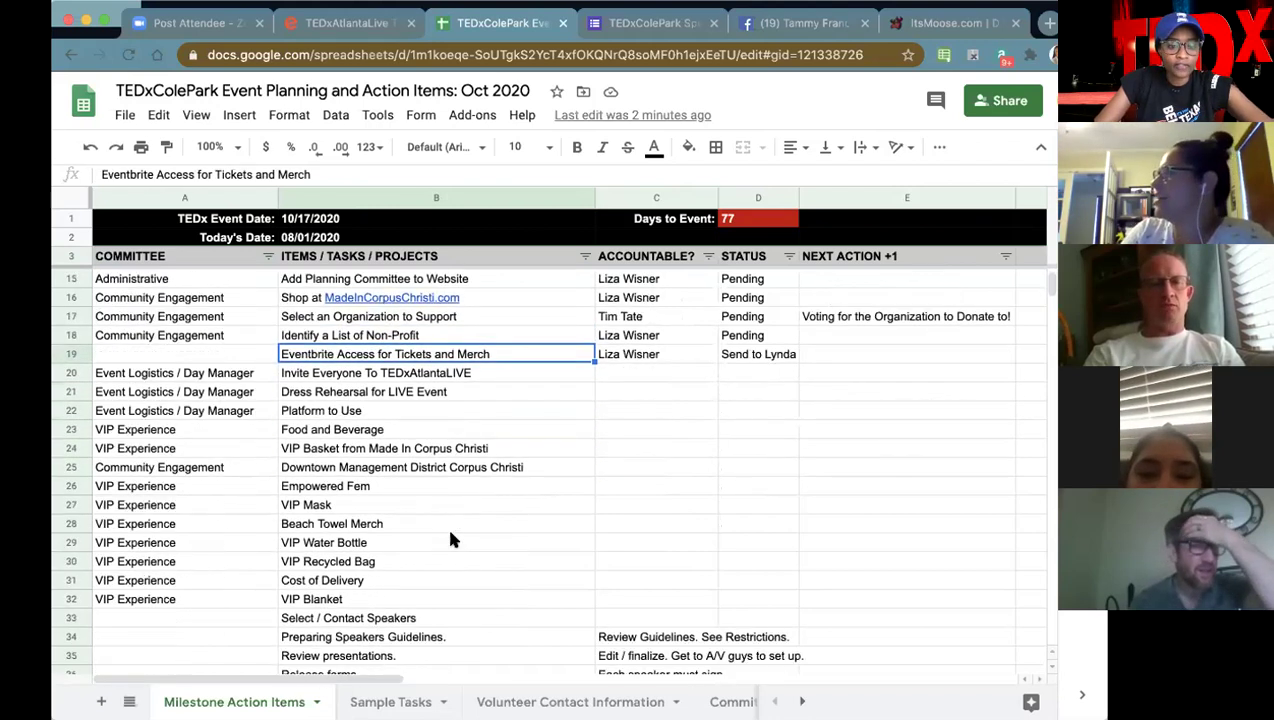
{"action": "scroll", "coordinate": [450, 540], "scroll_direction": "down", "scroll_amount": 8}
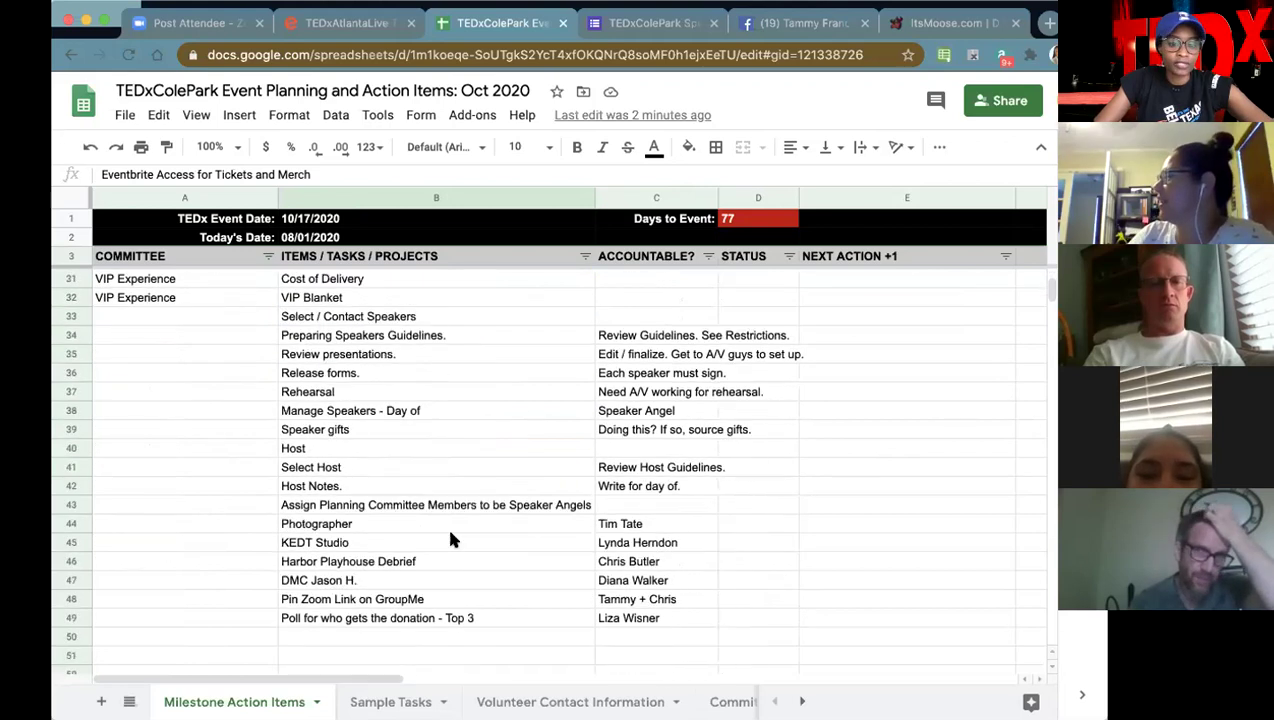